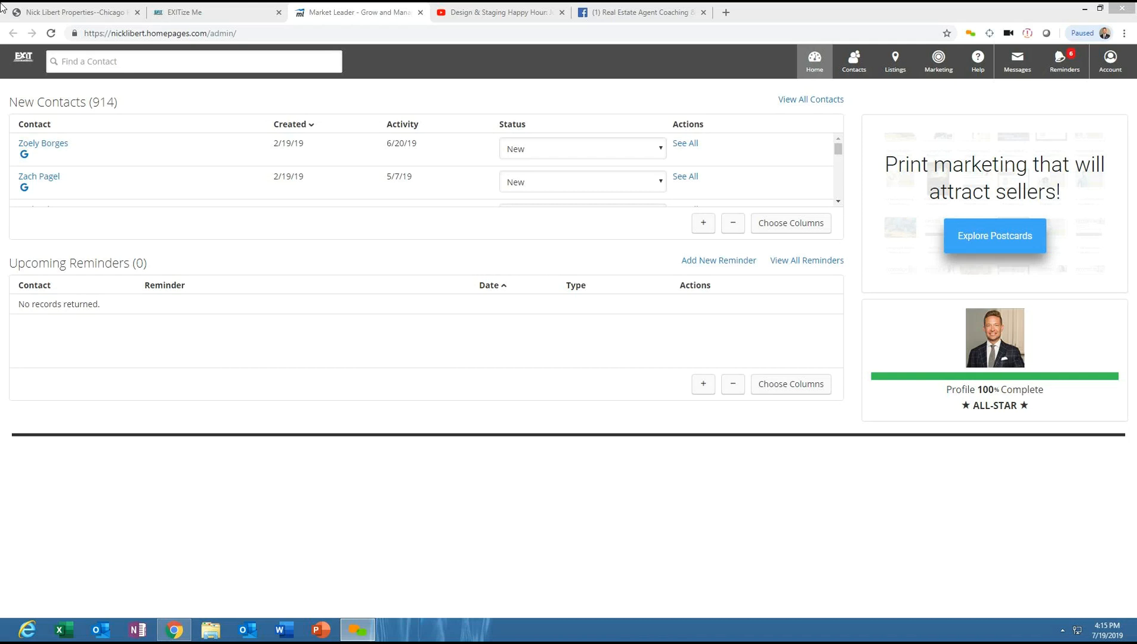
# - Scroll through the Nick Libert Properties website homepage
pyautogui.click(72, 20)
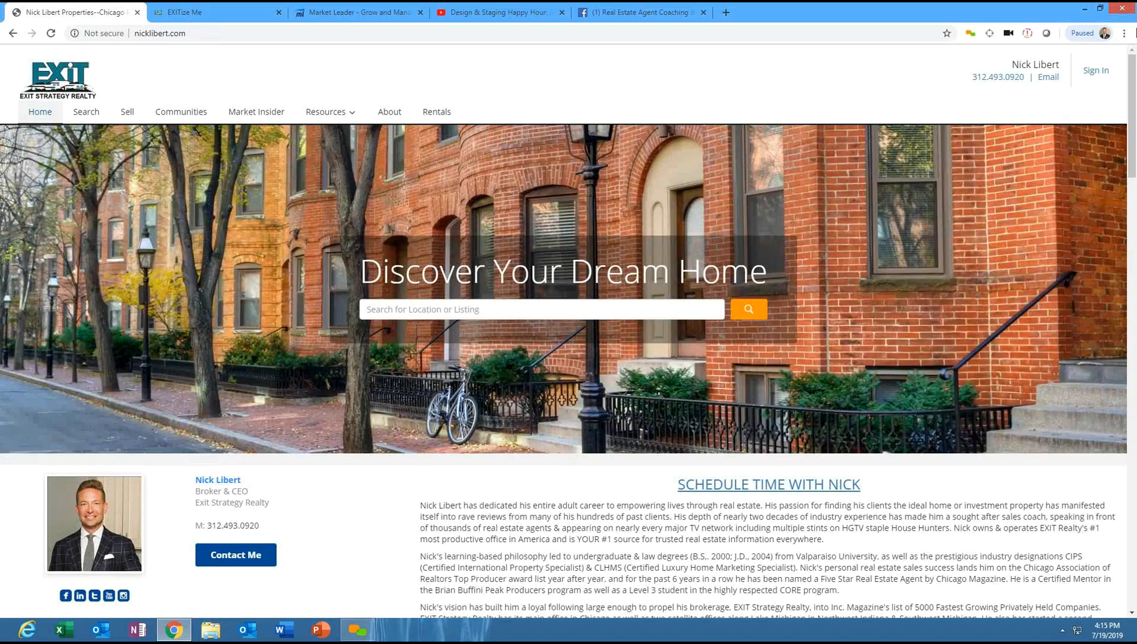
pyautogui.scroll(-3, 1134, 116)
pyautogui.moveTo(1135, 116); pyautogui.dragTo(1135, 69)
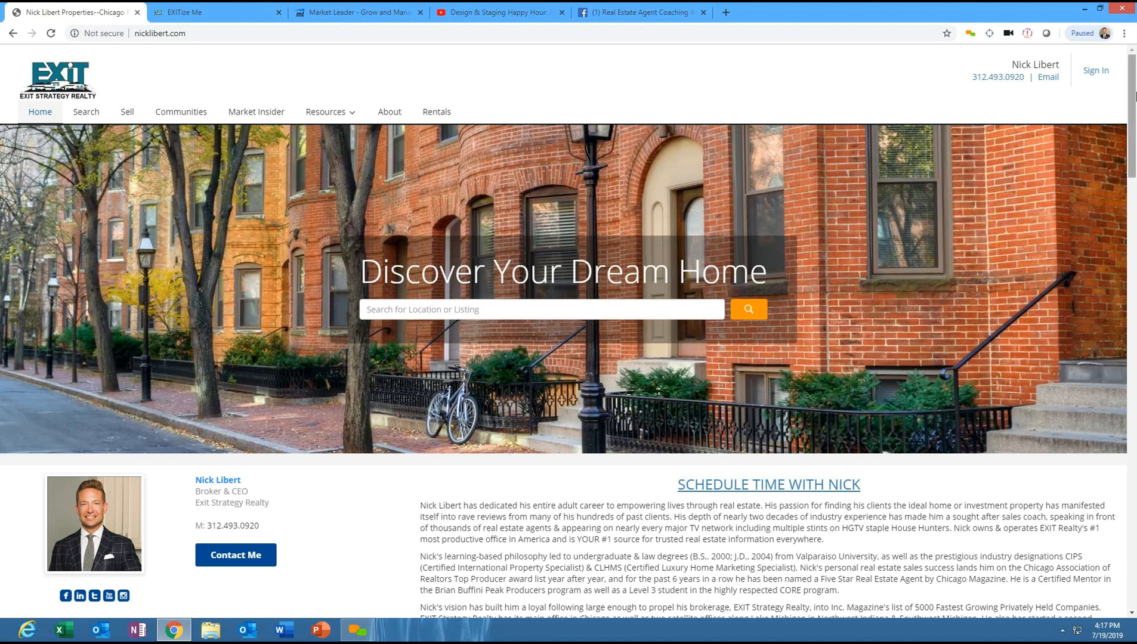
pyautogui.scroll(-2, 1133, 96)
pyautogui.moveTo(1136, 97); pyautogui.dragTo(1134, 96)
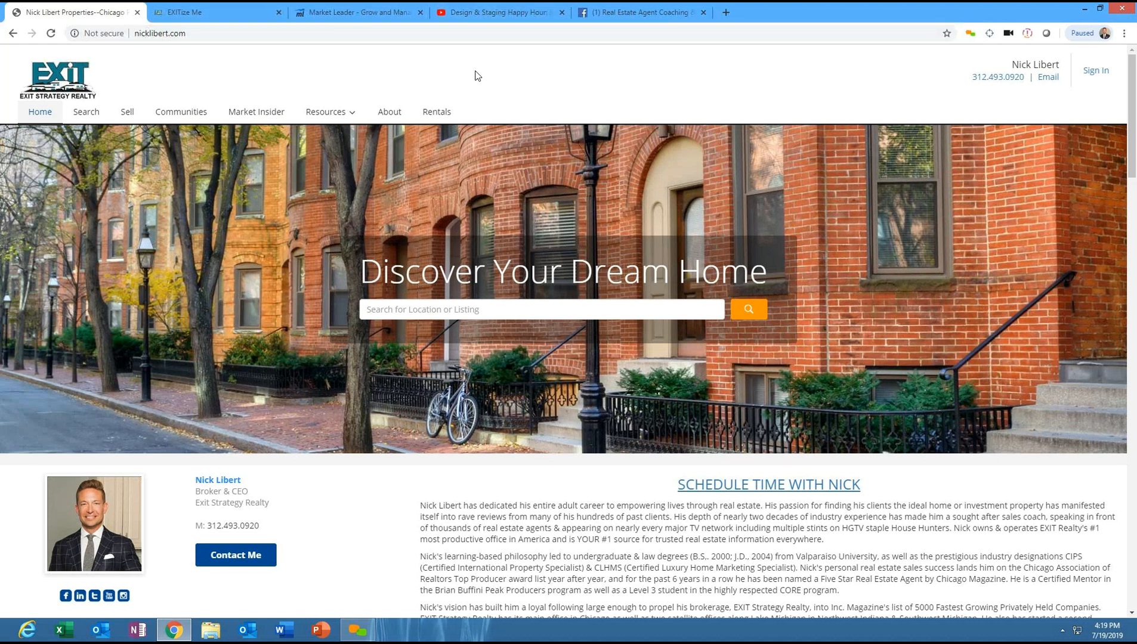
# - Open the Design & Staging Happy Hour YouTube video, expand its description and open the Eventbrite RSVP link
pyautogui.click(486, 13)
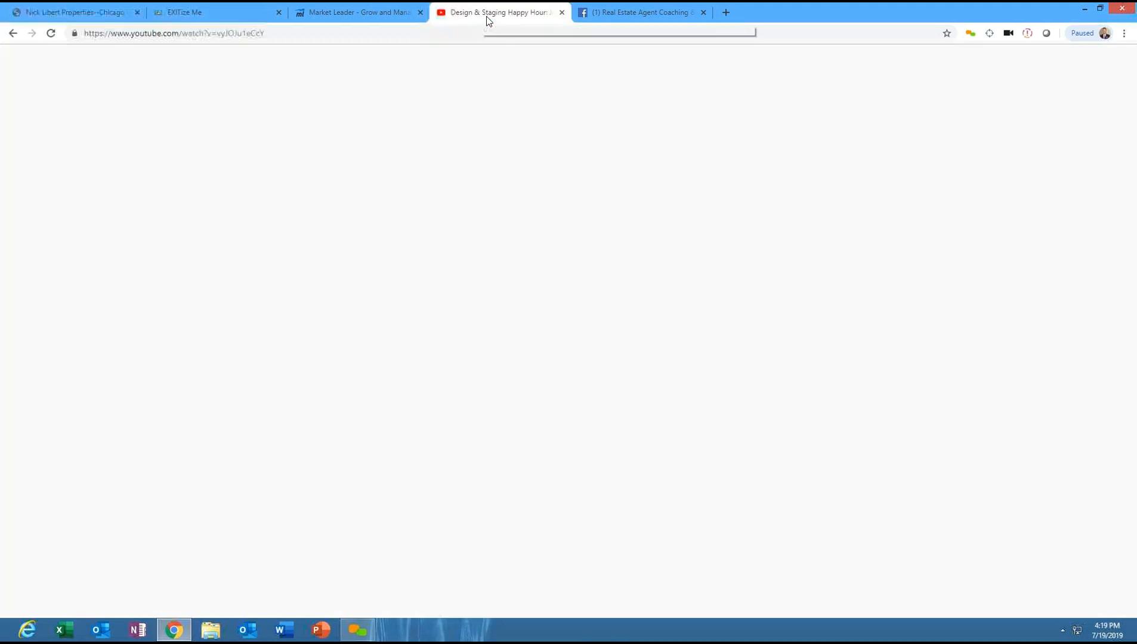
pyautogui.scroll(-1, 1135, 335)
pyautogui.scroll(-7, 1135, 335)
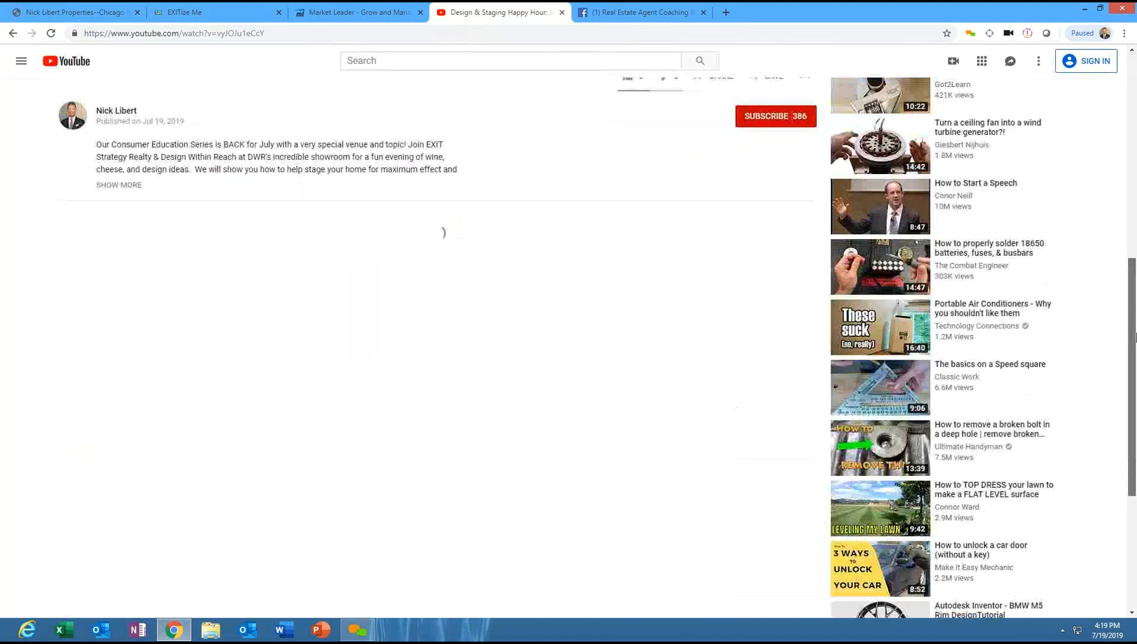
pyautogui.click(118, 186)
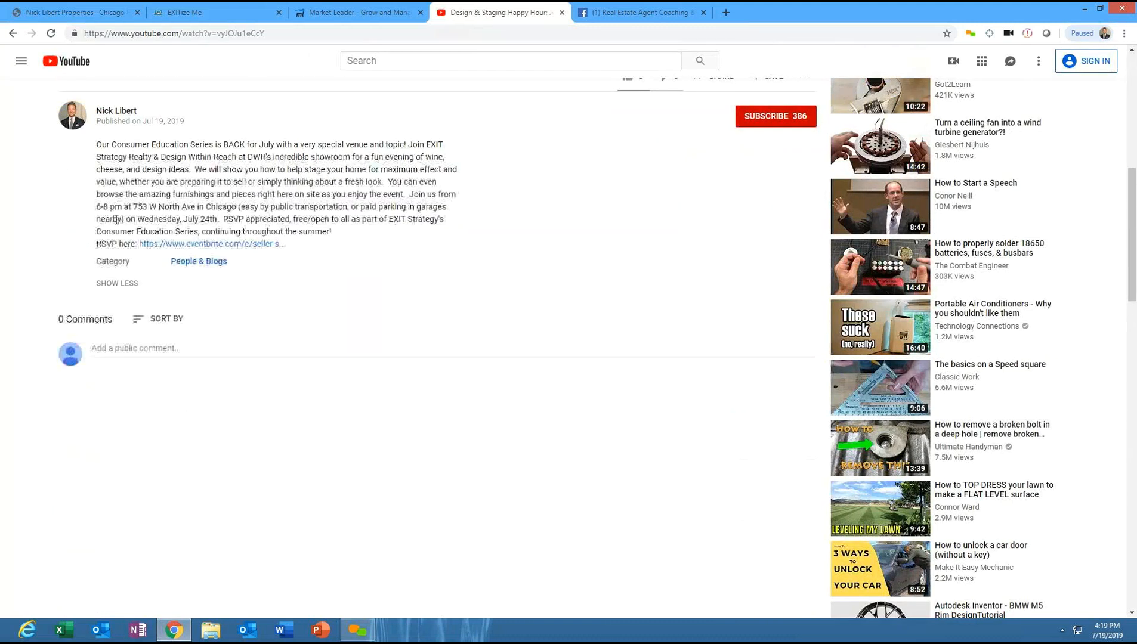
pyautogui.click(225, 247)
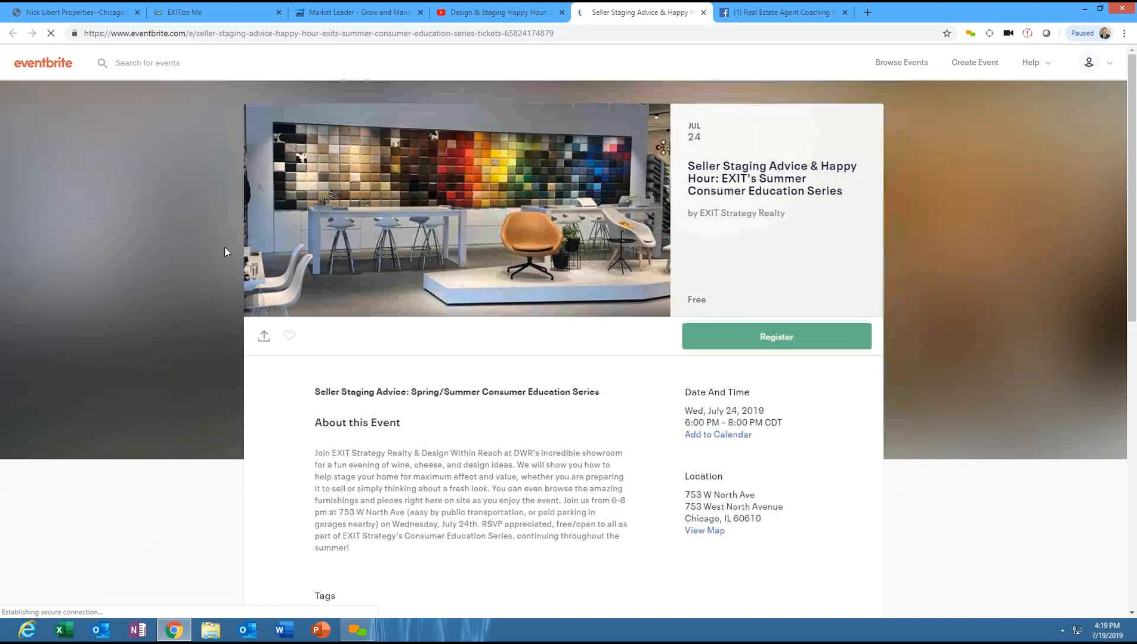
pyautogui.moveTo(1133, 150)
pyautogui.mouseDown()
pyautogui.moveTo(1136, 208)
pyautogui.moveTo(1132, 135)
pyautogui.mouseUp()
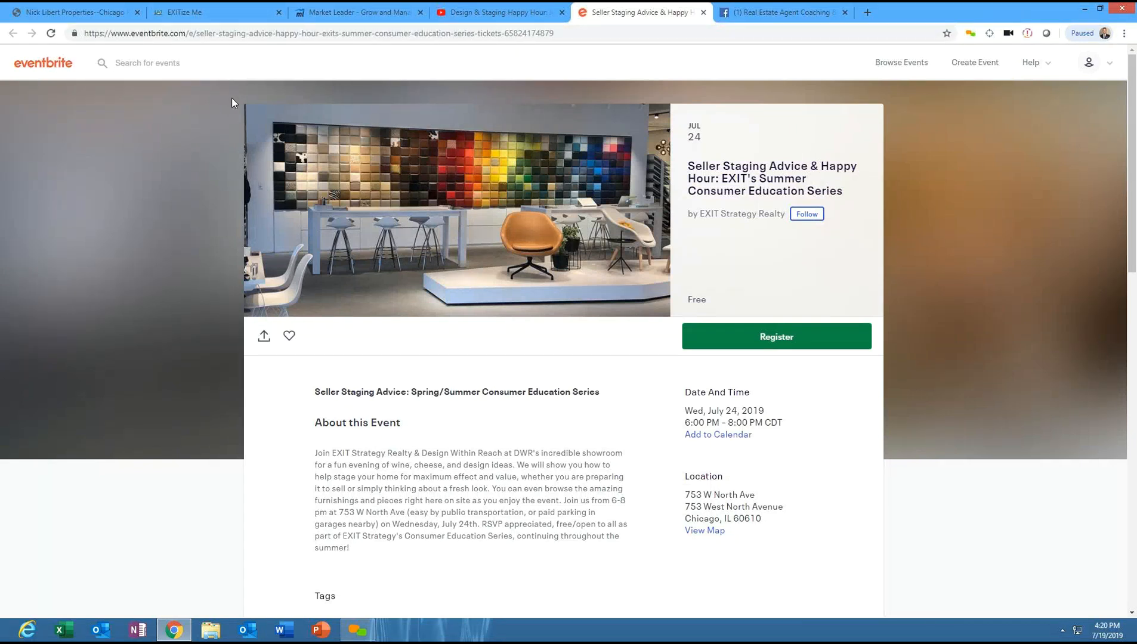
# - Look over the EXITize Me page and scroll the Nick Libert Properties website down to its footer
pyautogui.click(196, 11)
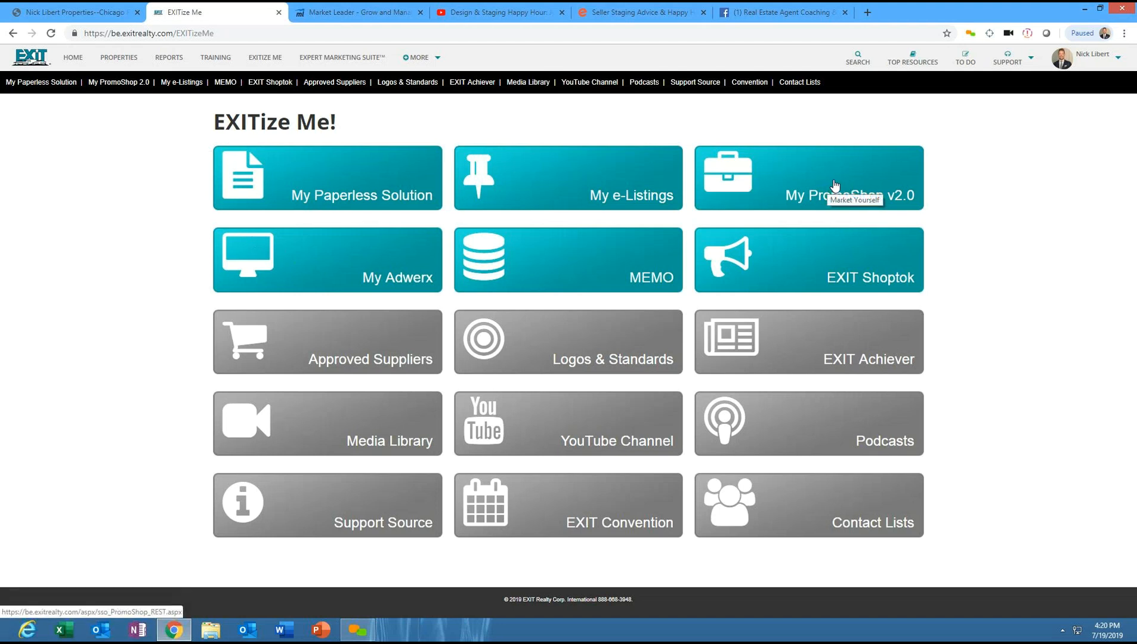
pyautogui.click(356, 13)
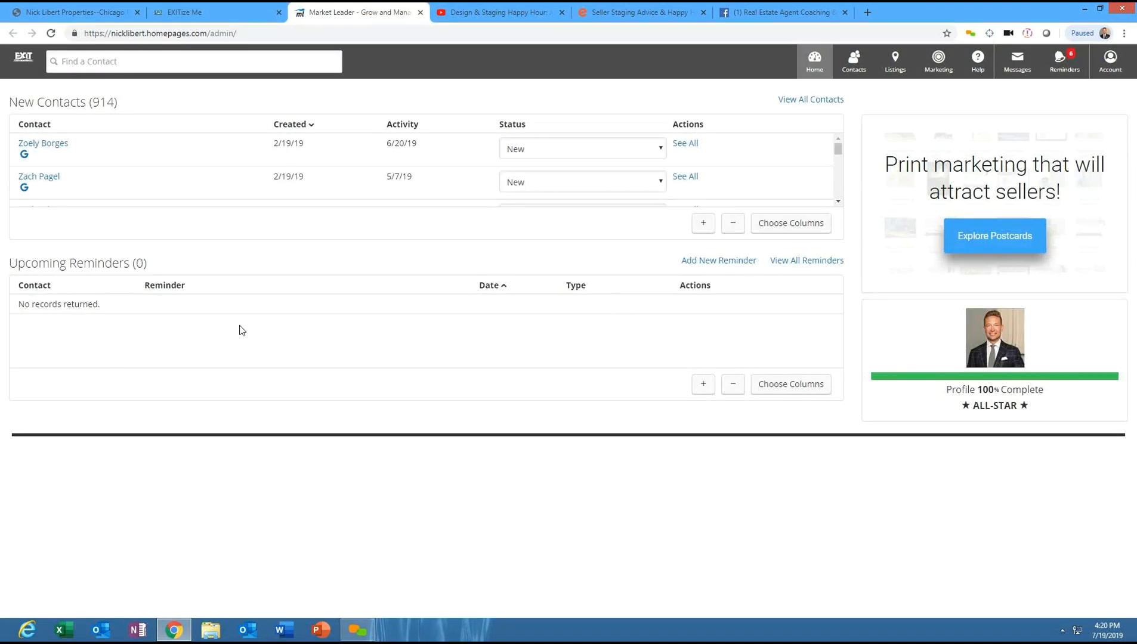
pyautogui.click(71, 12)
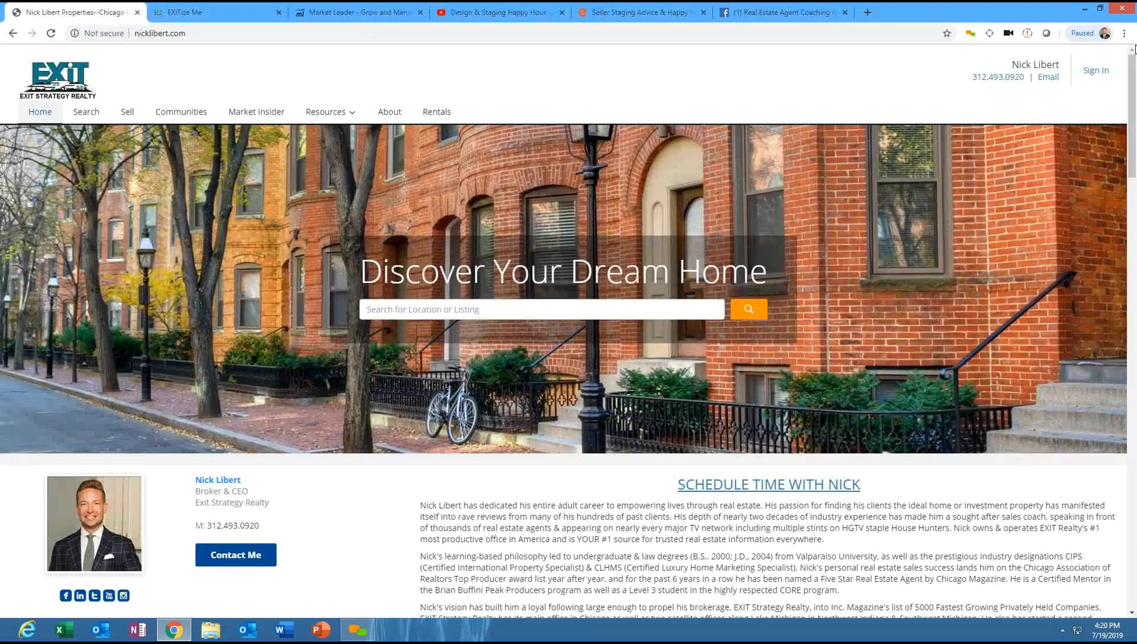
pyautogui.moveTo(1133, 112); pyautogui.dragTo(670, 31)
pyautogui.moveTo(1131, 126); pyautogui.dragTo(1135, 611)
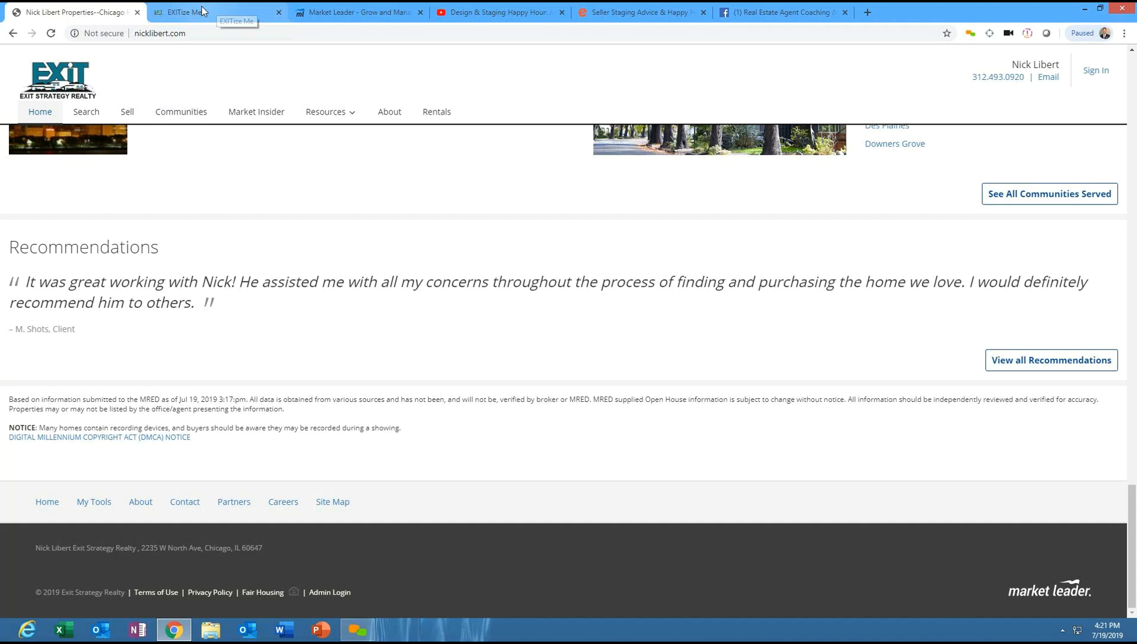
# - In Market Leader, open the Monthly Newsletter campaign from the Marketing Center
pyautogui.click(322, 17)
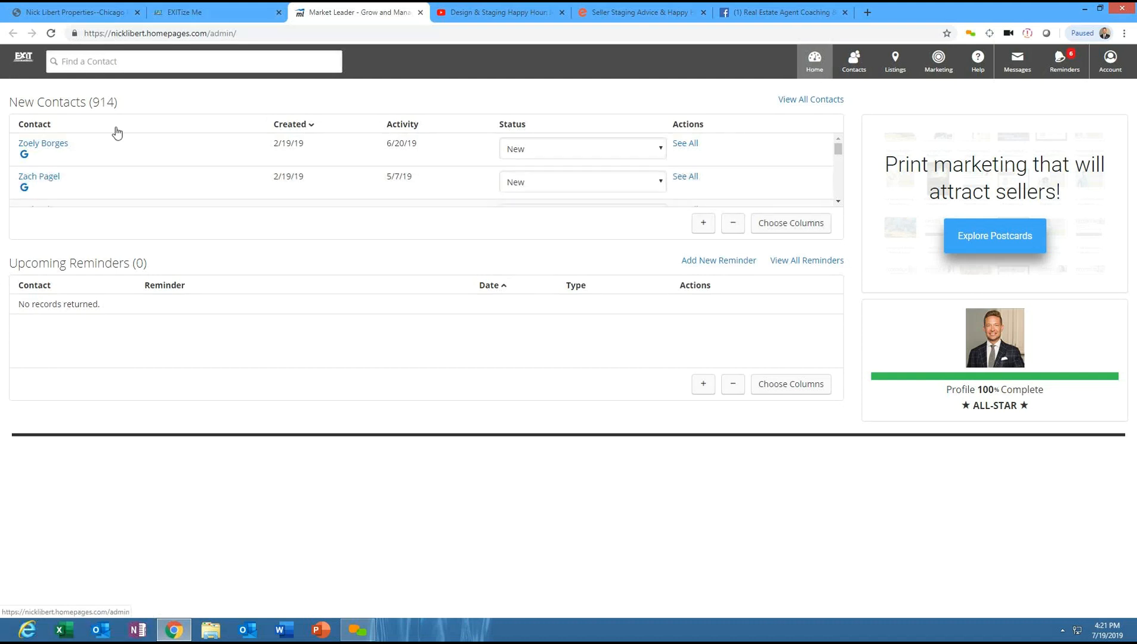
pyautogui.click(855, 64)
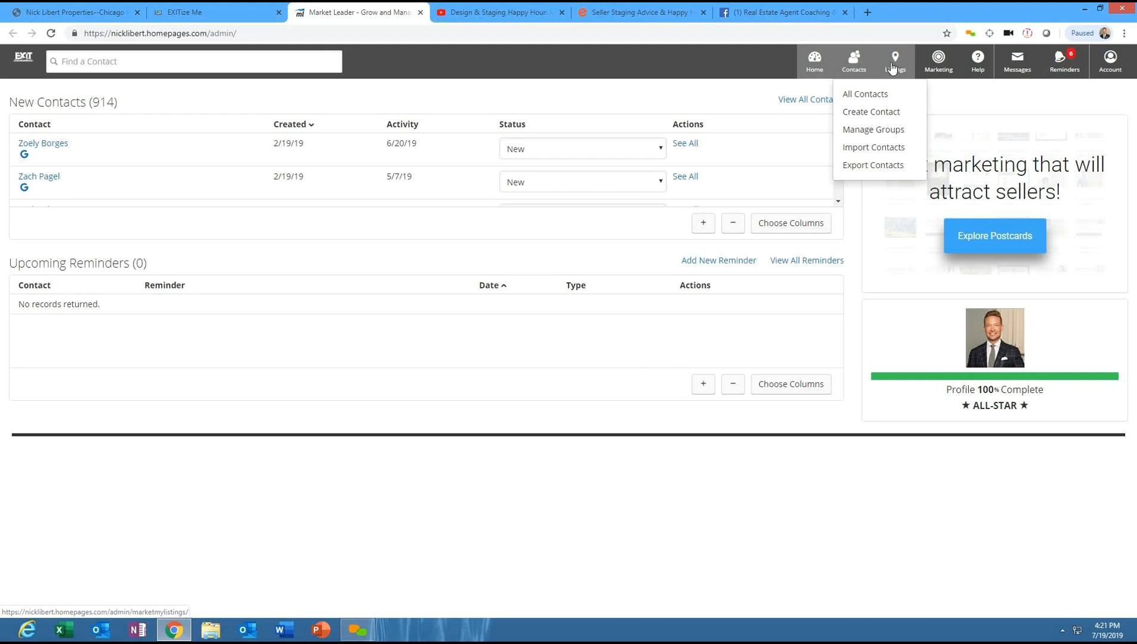
pyautogui.click(934, 61)
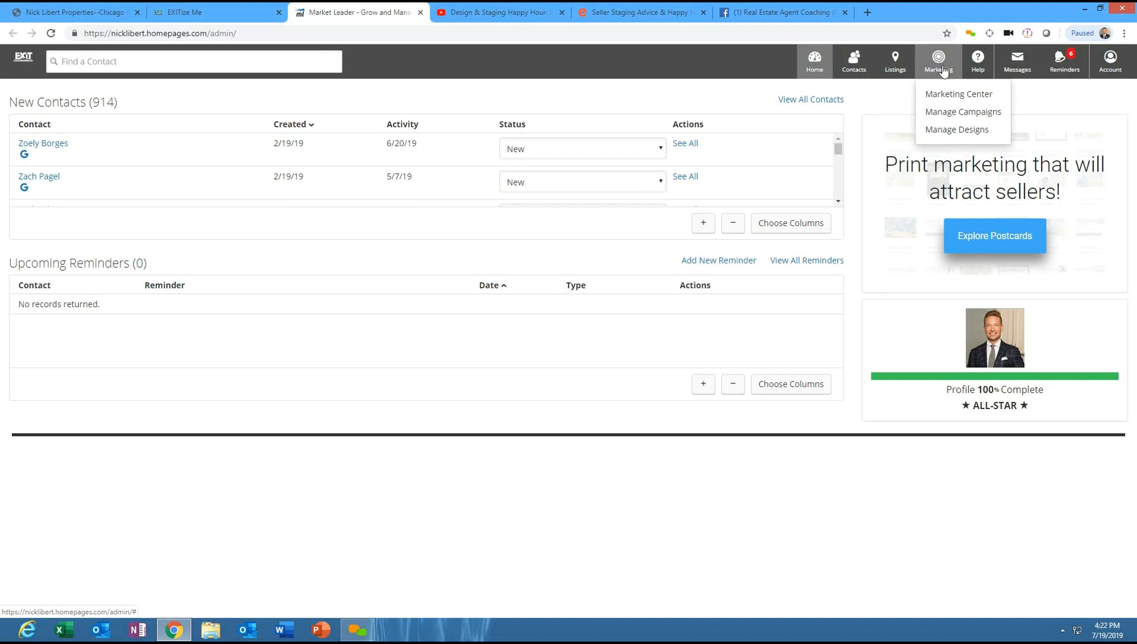
pyautogui.click(943, 97)
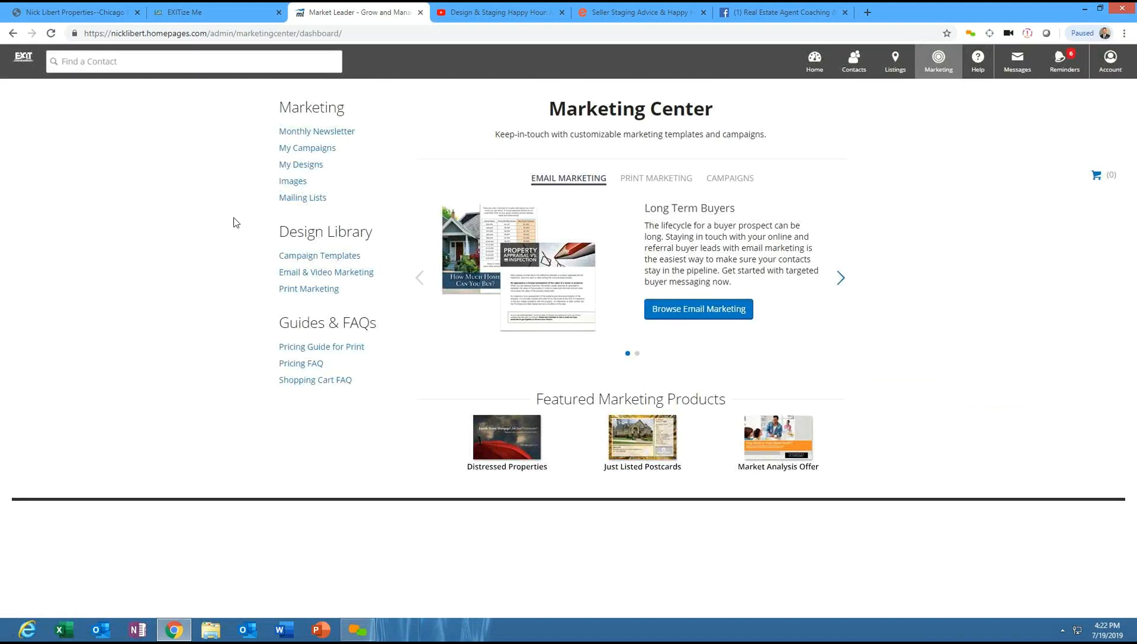
pyautogui.click(315, 132)
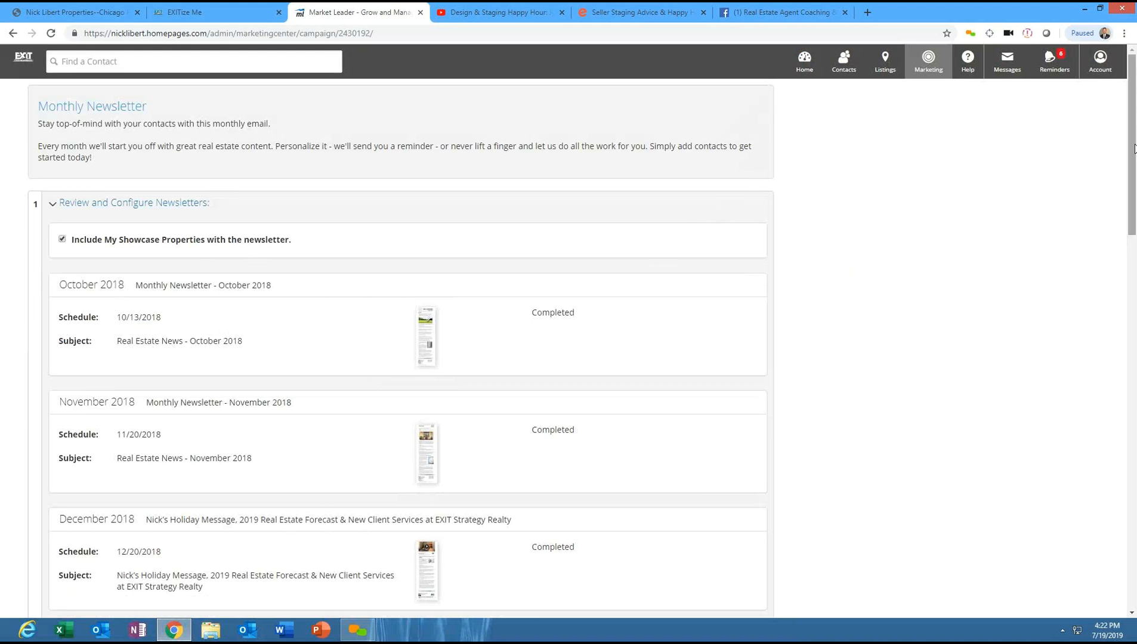
# - Clear the subject line of the July 2019 monthly newsletter
pyautogui.moveTo(1134, 156); pyautogui.dragTo(1034, 372)
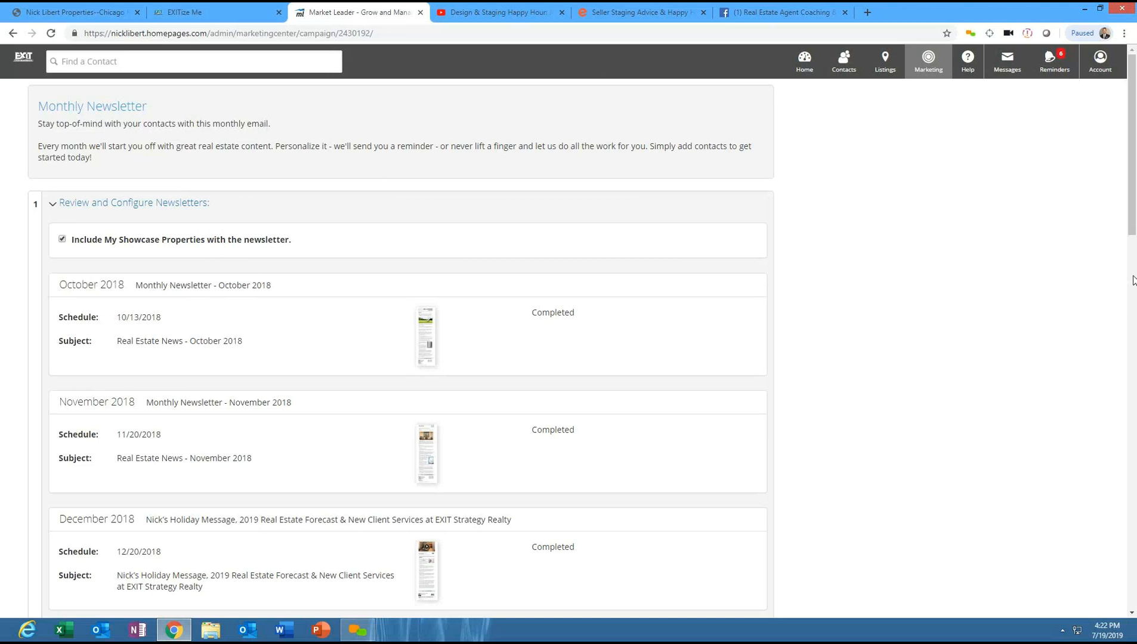
pyautogui.moveTo(1132, 234); pyautogui.dragTo(1135, 466)
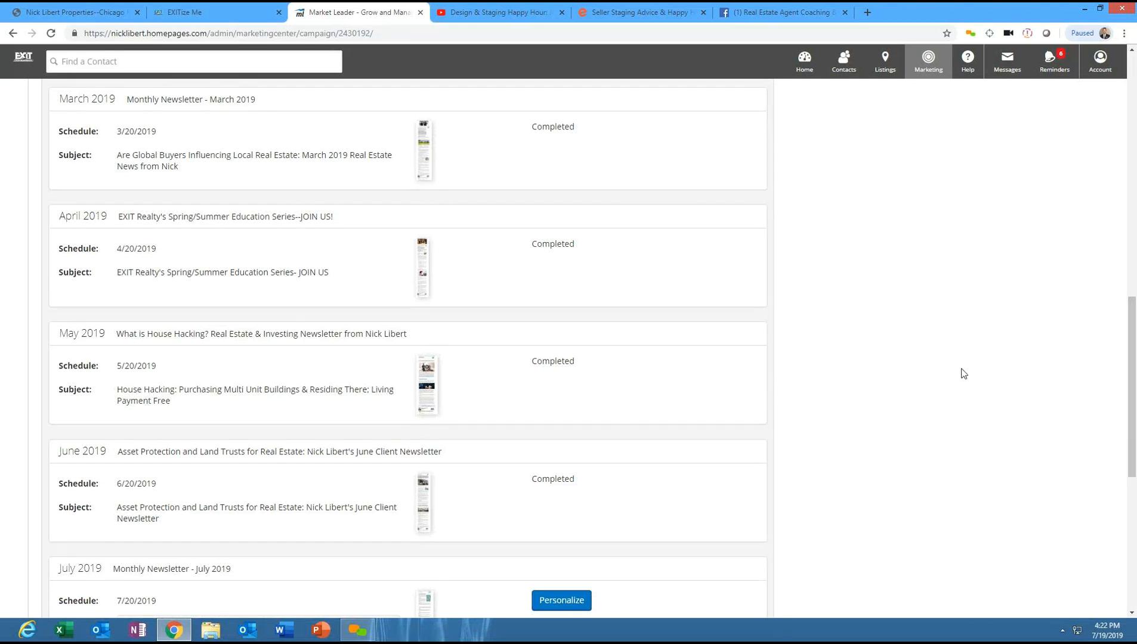
pyautogui.moveTo(1133, 397); pyautogui.dragTo(1135, 501)
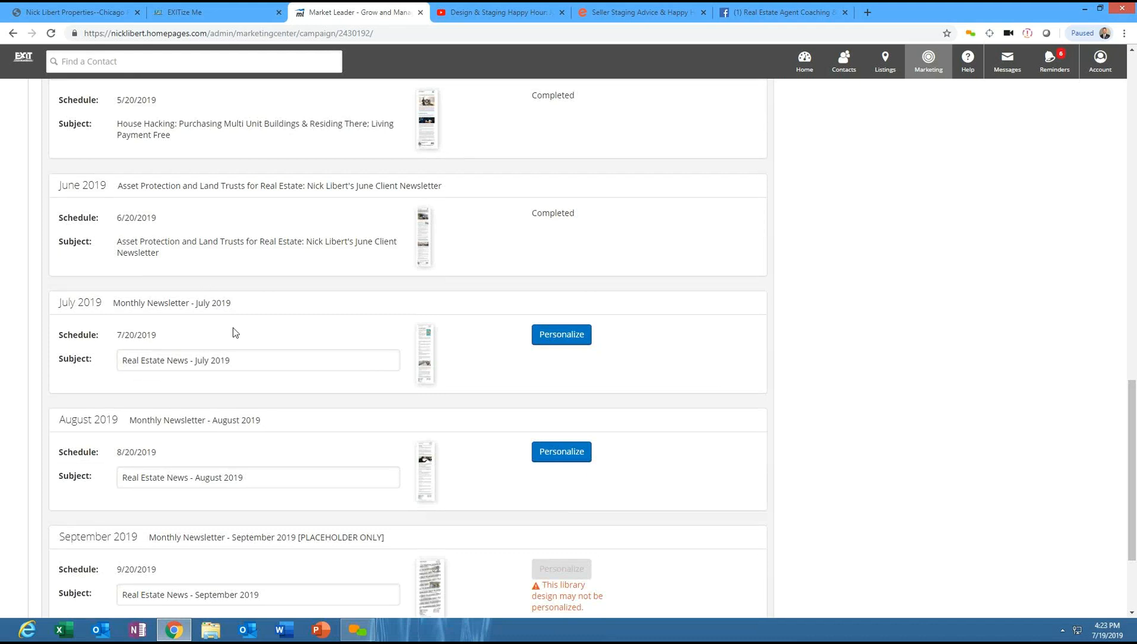
pyautogui.moveTo(243, 361); pyautogui.dragTo(39, 355)
pyautogui.press('BackSpace')
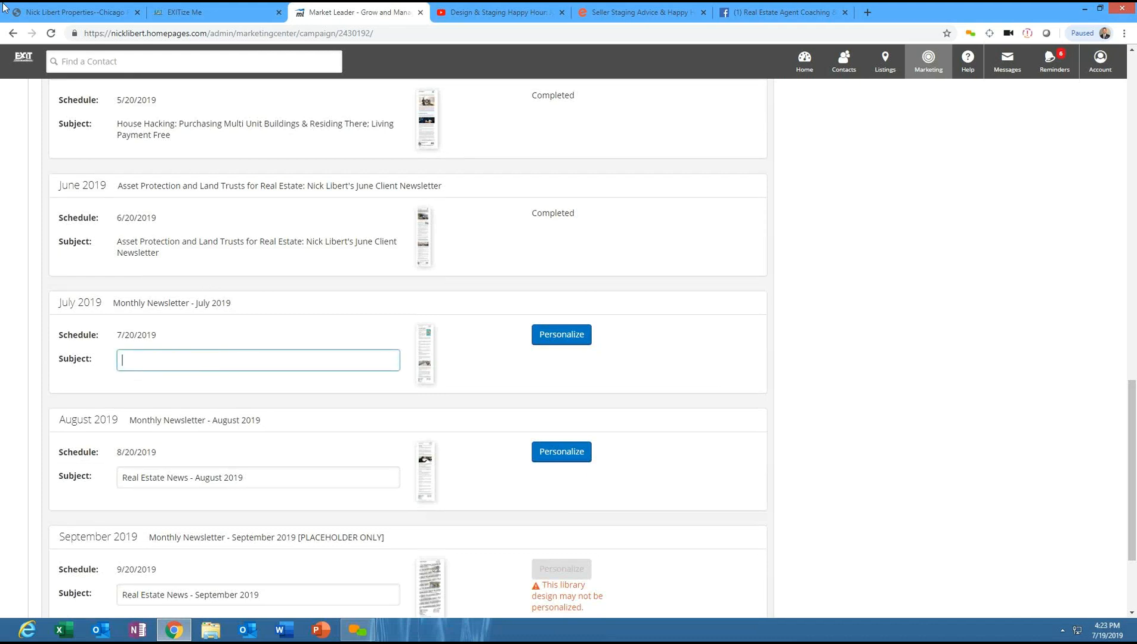
# - Copy the YouTube video title "Design & Staging Happy Hour: July 2019 Real Estate News from Nick Libert"
pyautogui.click(527, 10)
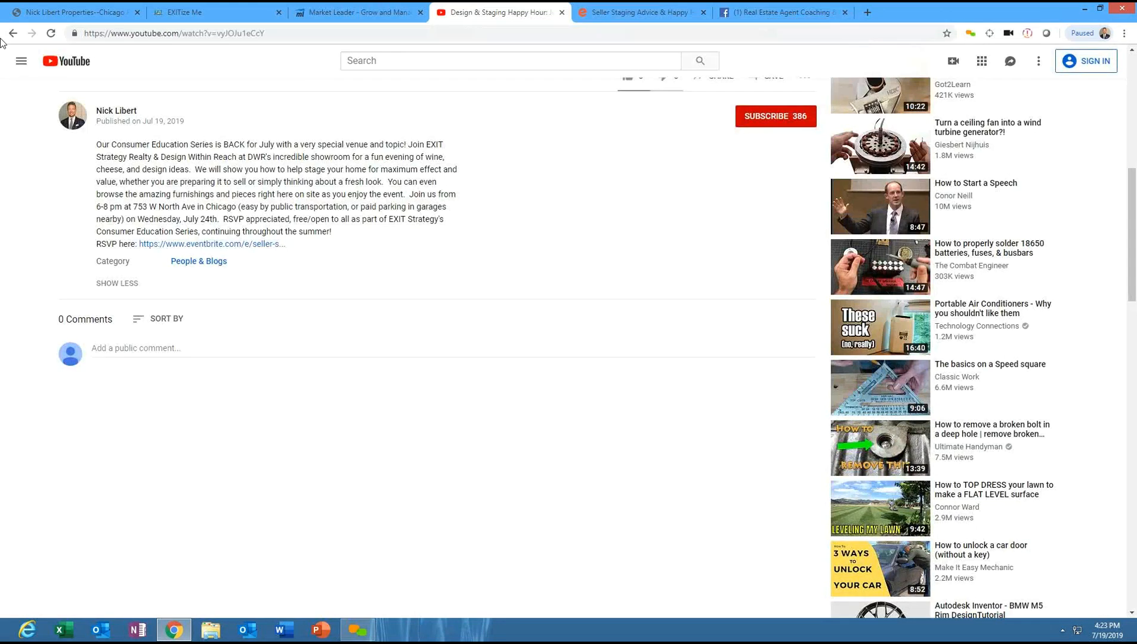
pyautogui.moveTo(1134, 238); pyautogui.dragTo(1135, 149)
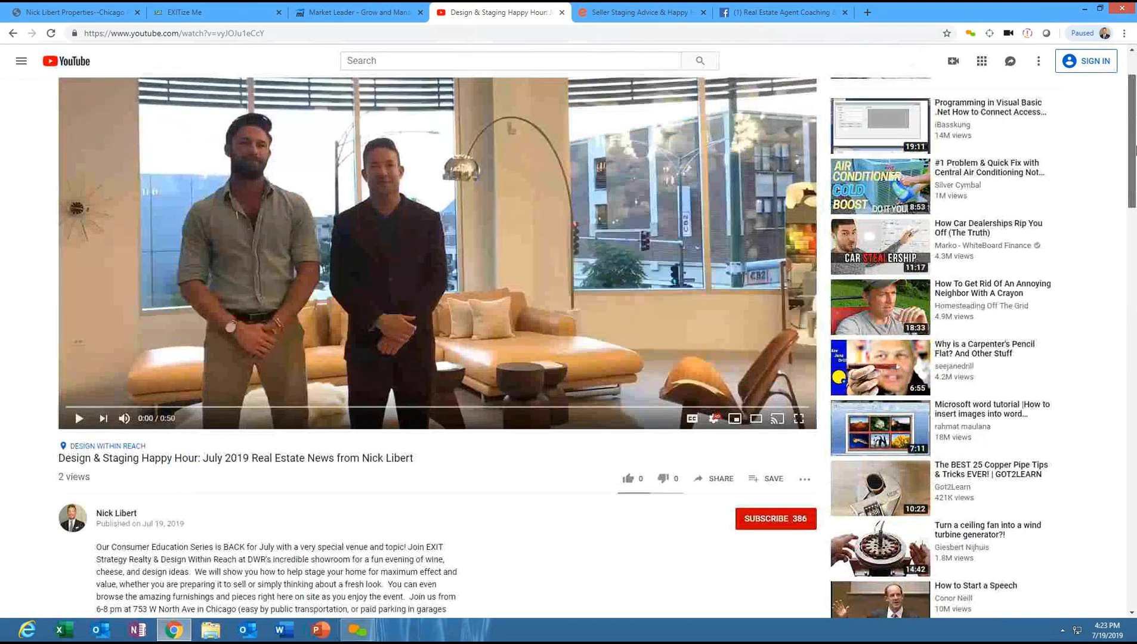
pyautogui.moveTo(61, 458); pyautogui.dragTo(417, 456)
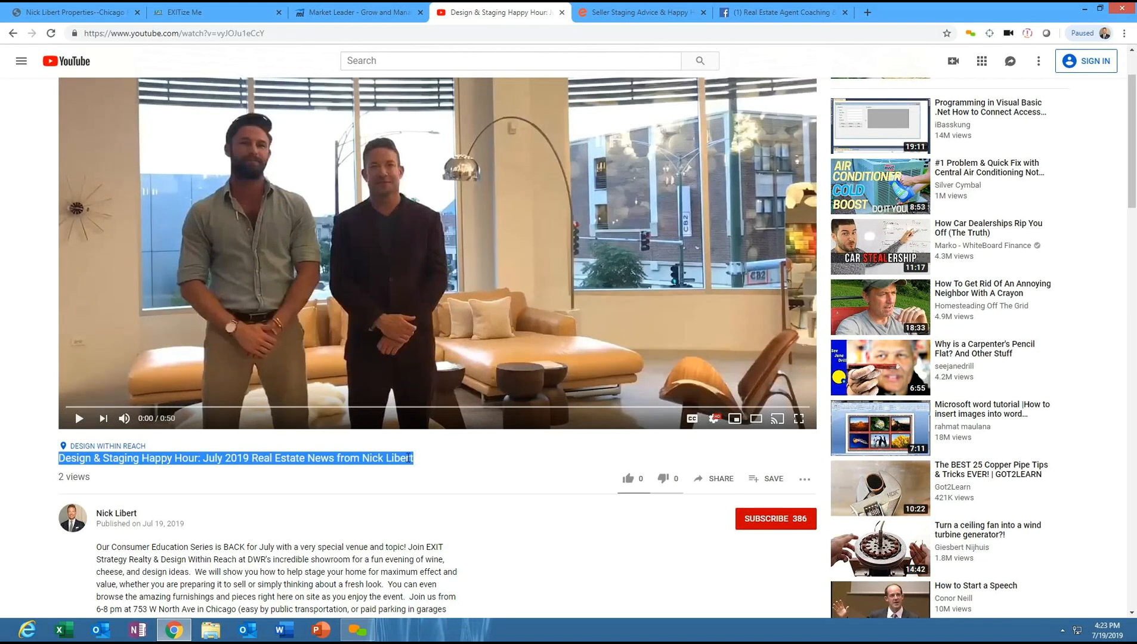
pyautogui.rightClick(371, 458)
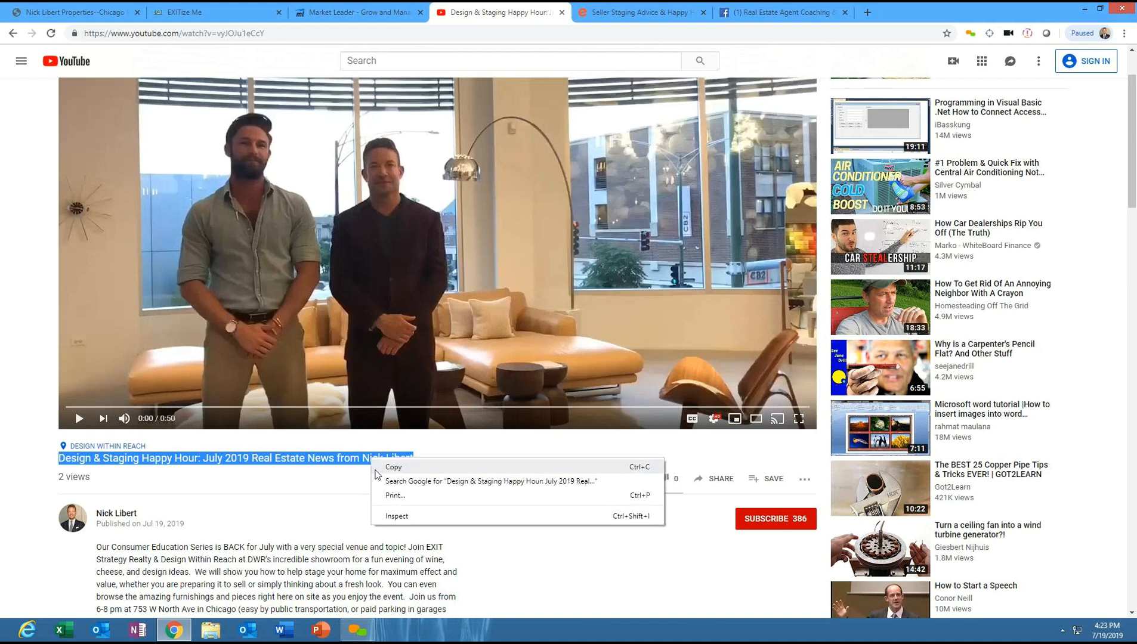
pyautogui.click(387, 467)
# - Paste the copied video title as the July 2019 newsletter subject and save the newsletter configuration
pyautogui.click(324, 7)
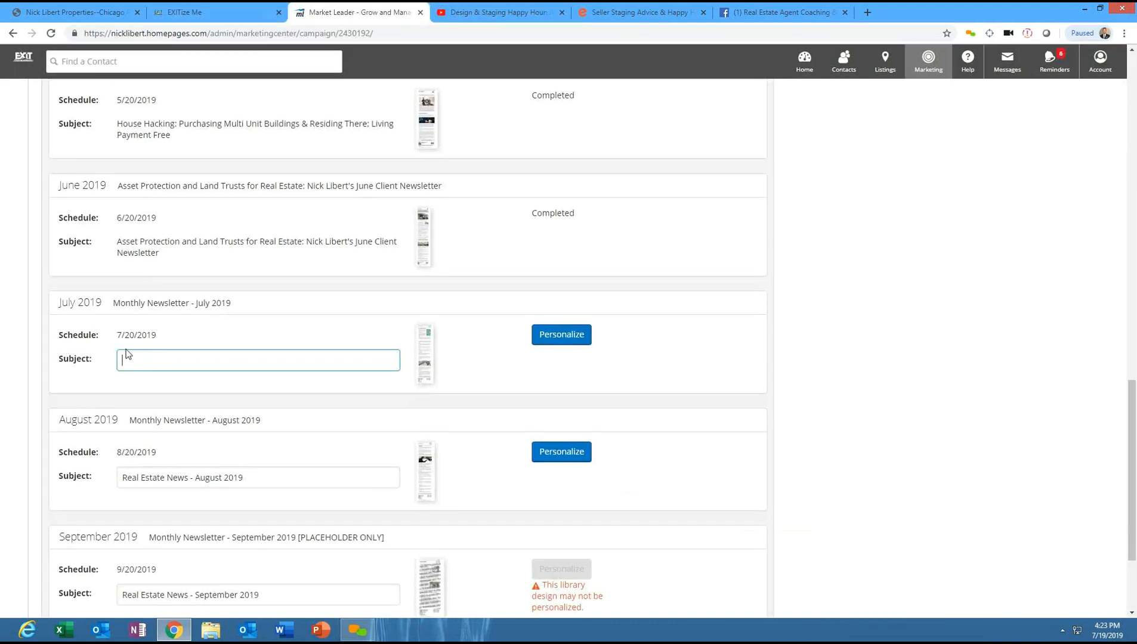
pyautogui.rightClick(167, 362)
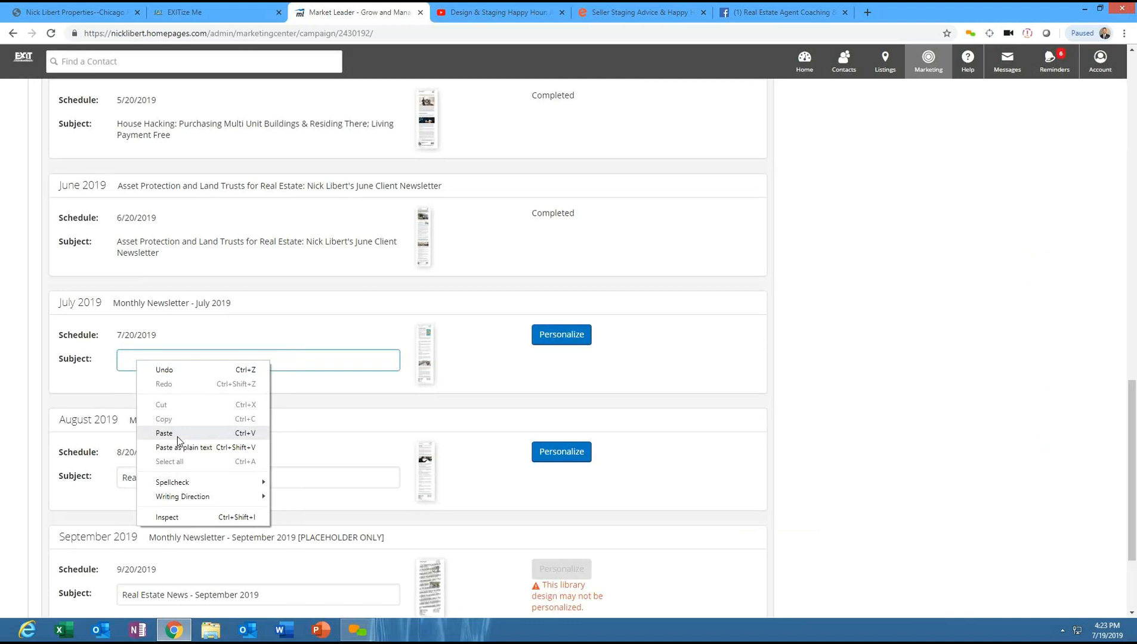
pyautogui.click(176, 437)
pyautogui.click(448, 357)
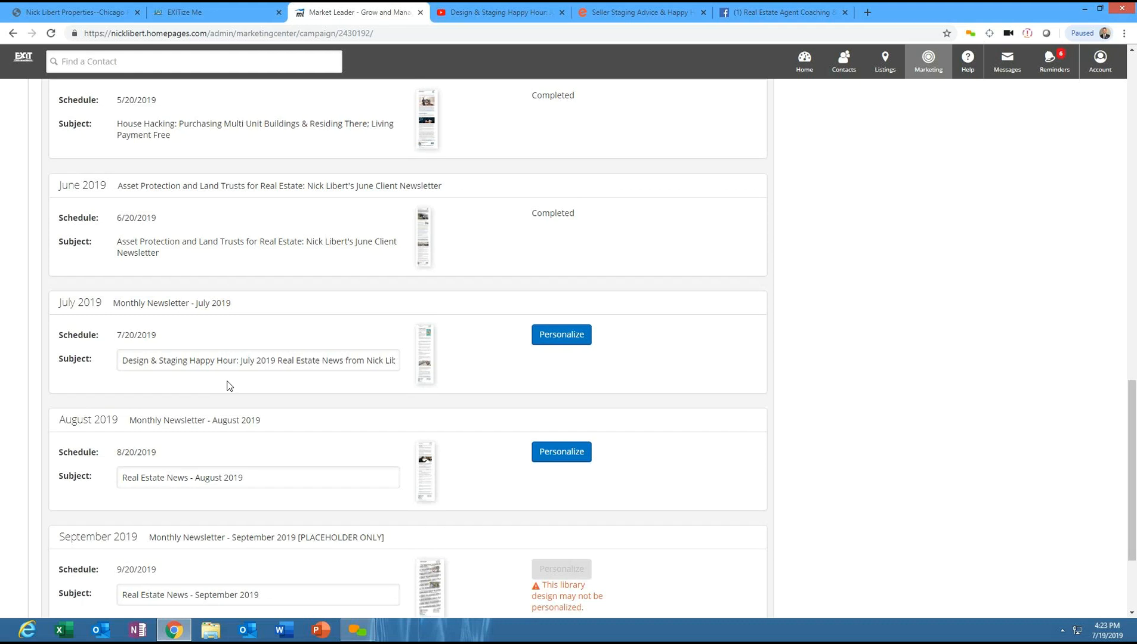
pyautogui.rightClick(262, 438)
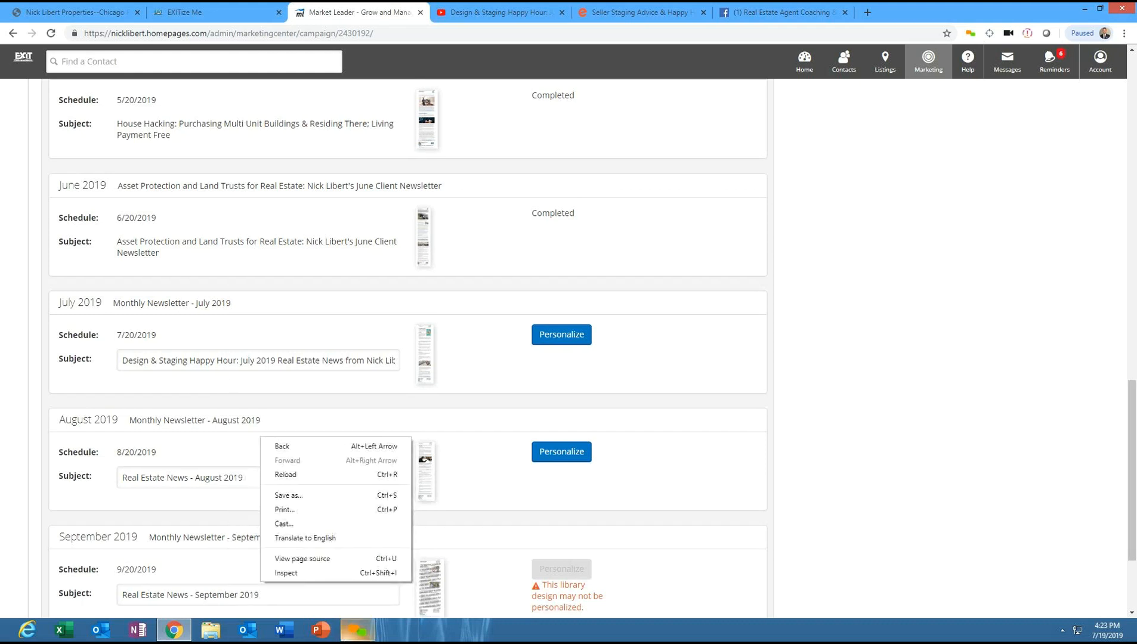
pyautogui.click(492, 398)
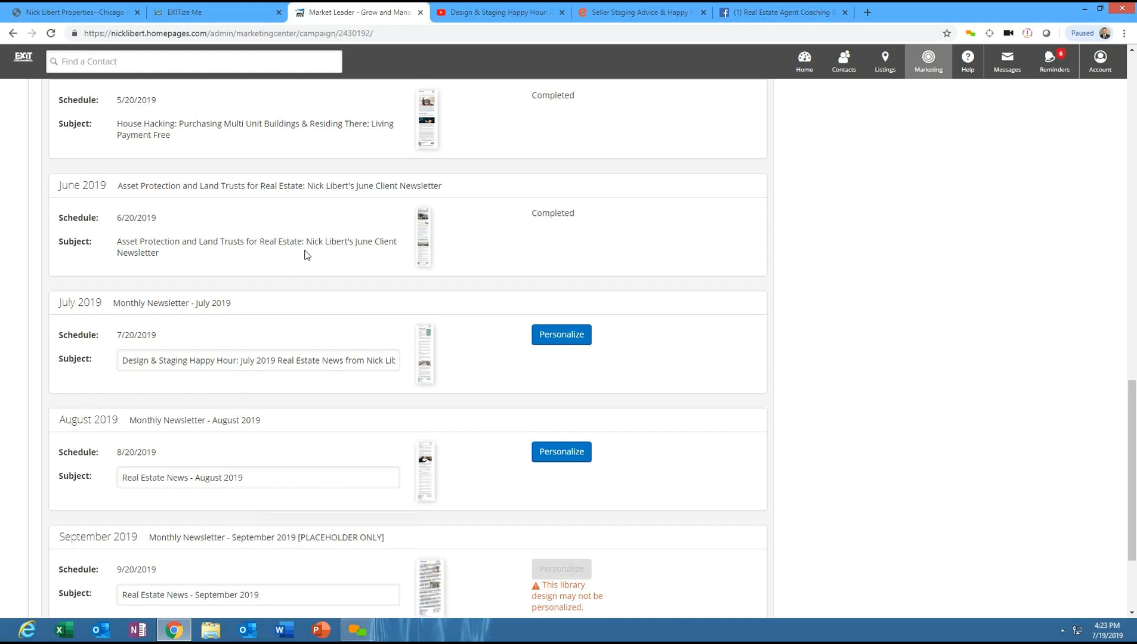
pyautogui.moveTo(1135, 400); pyautogui.dragTo(1135, 446)
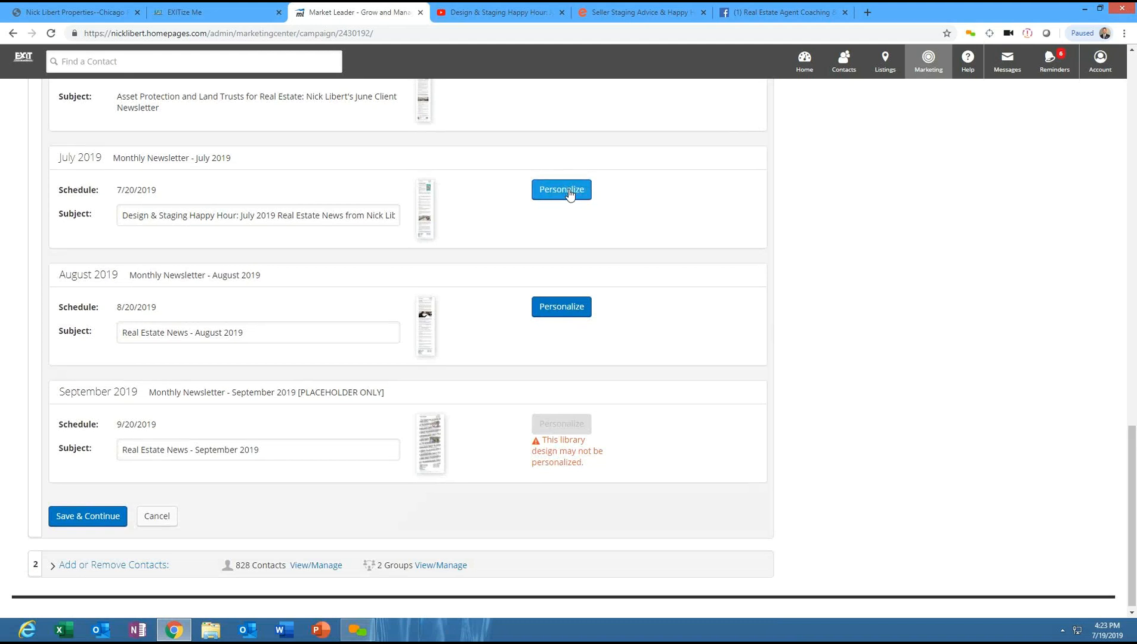
pyautogui.click(73, 522)
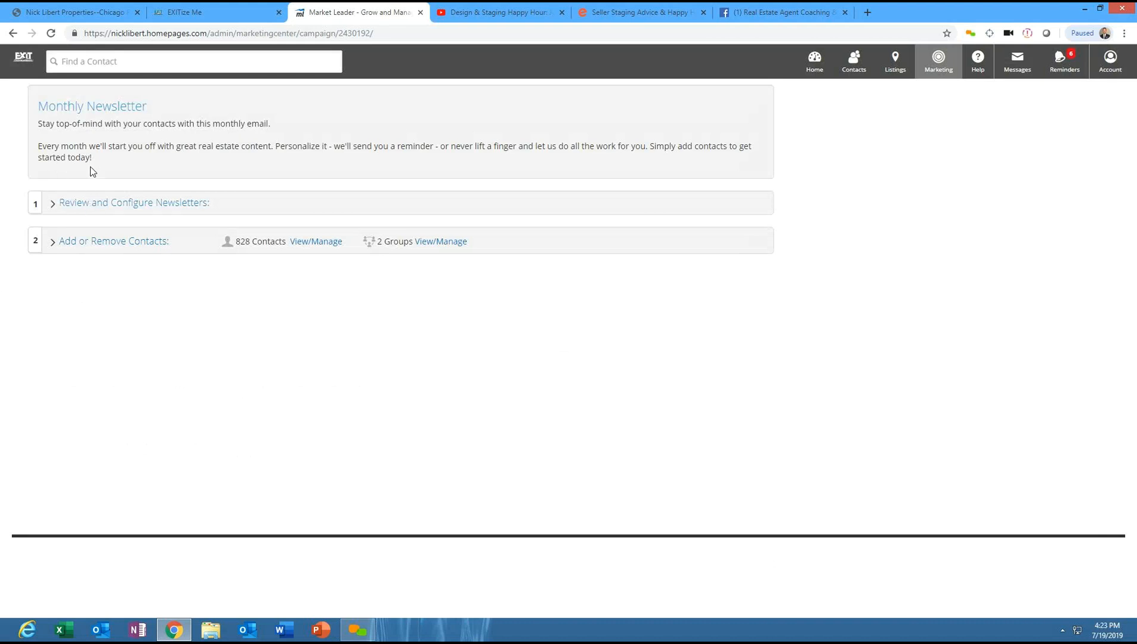
# - Reopen the Review and Configure Newsletters section and scroll down to check the July 2019 subject
pyautogui.click(94, 211)
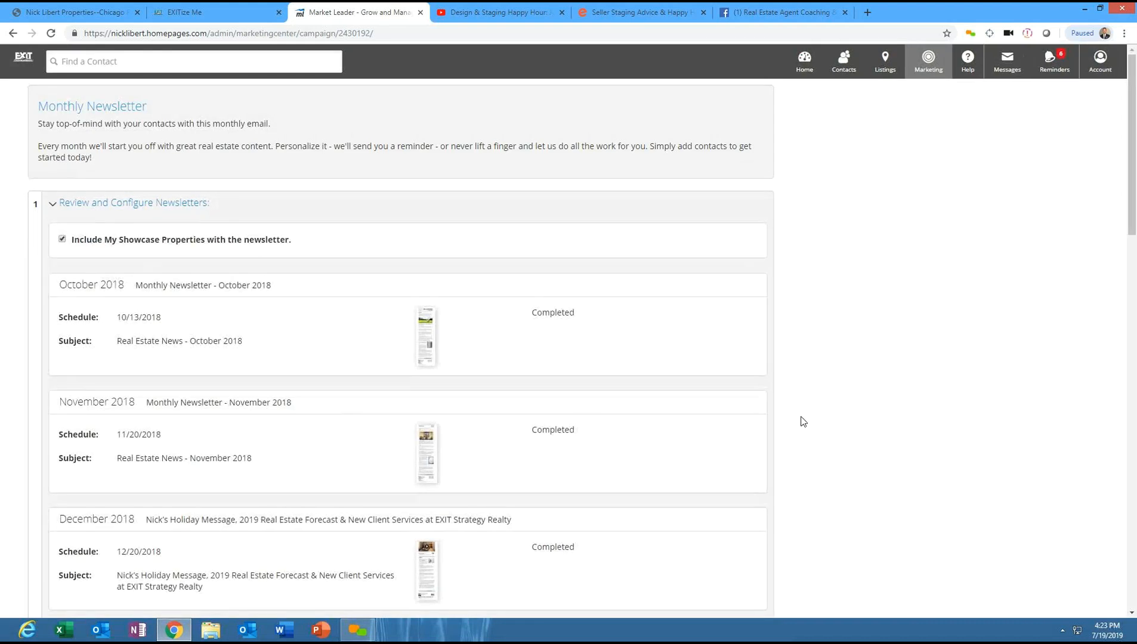
pyautogui.scroll(-14, 1135, 292)
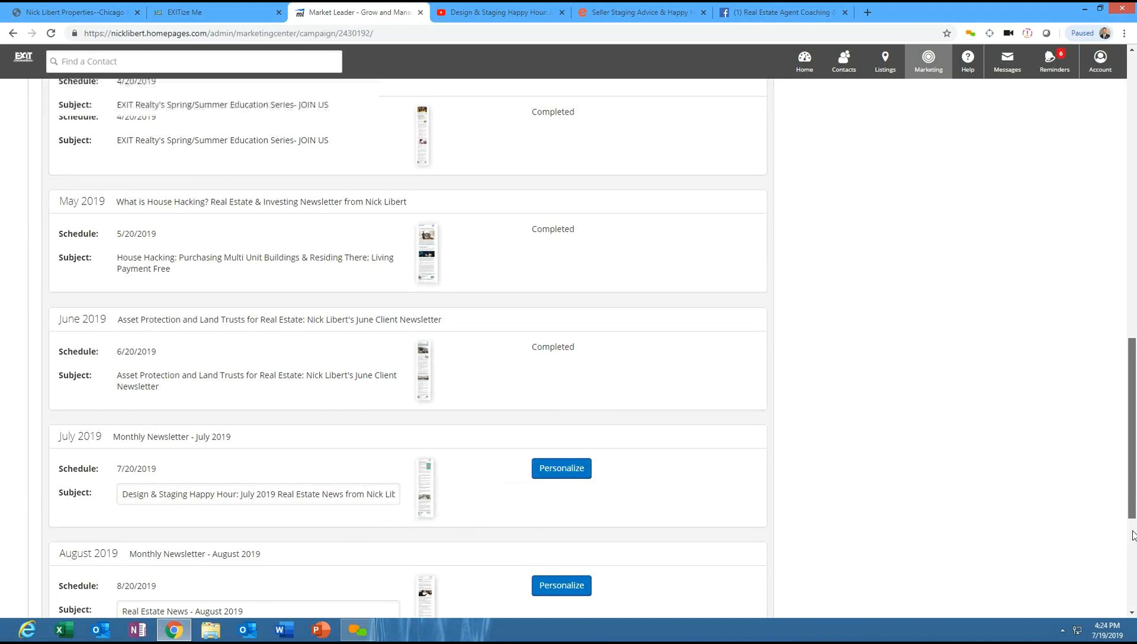
pyautogui.scroll(-5, 1131, 430)
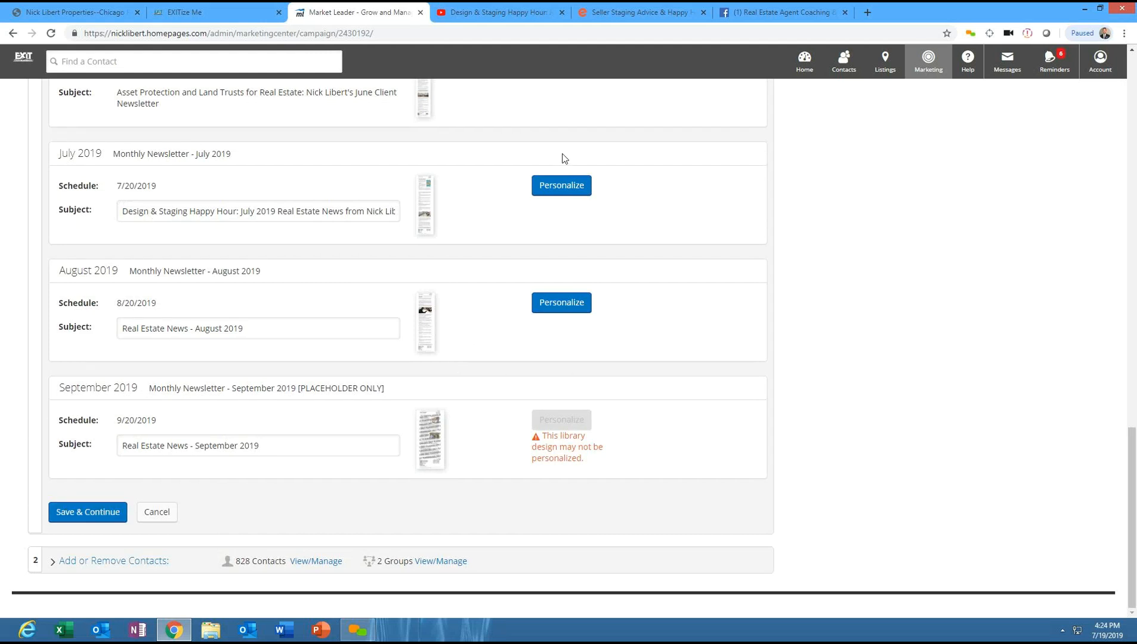
# - Open the July 2019 newsletter for personalizing and scroll through its content
pyautogui.click(564, 187)
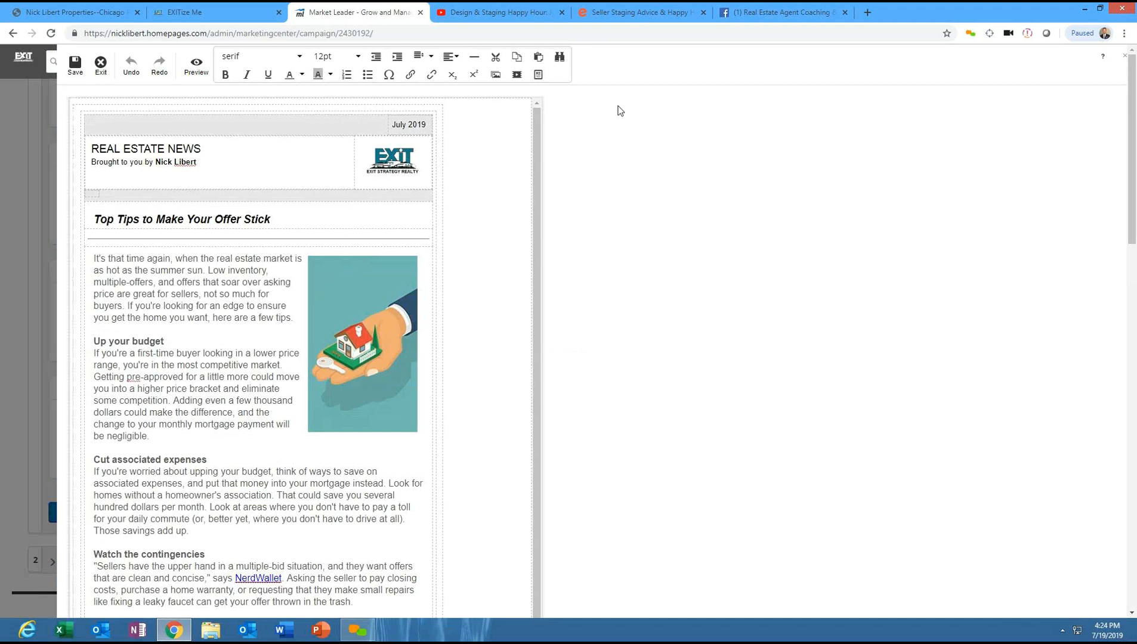
pyautogui.moveTo(1131, 166); pyautogui.dragTo(1126, 511)
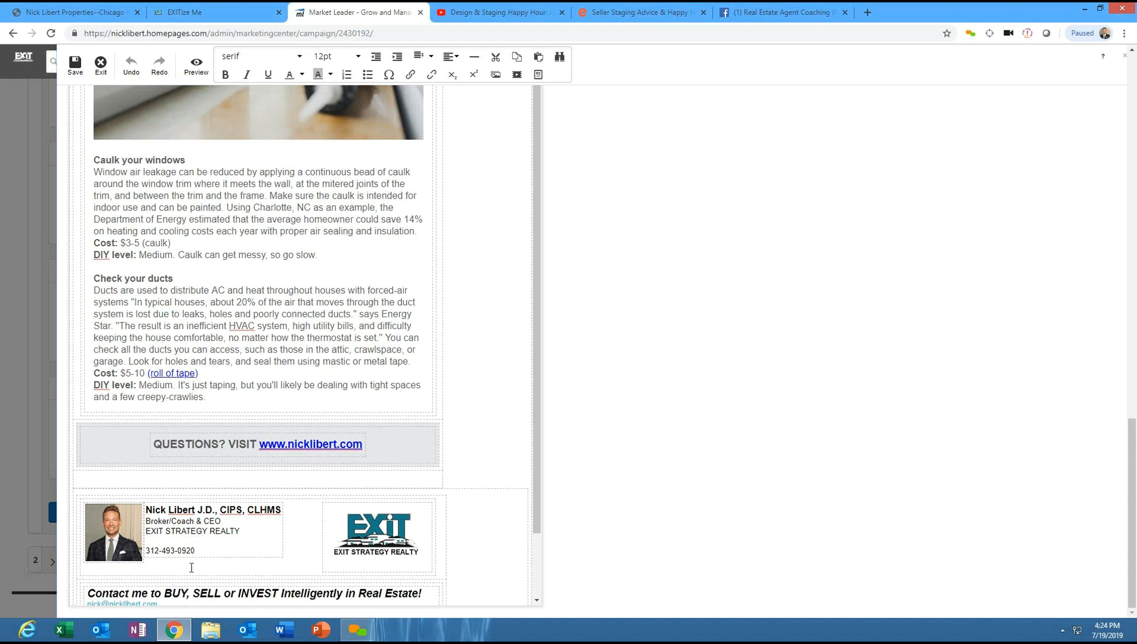
pyautogui.scroll(-2, 544, 512)
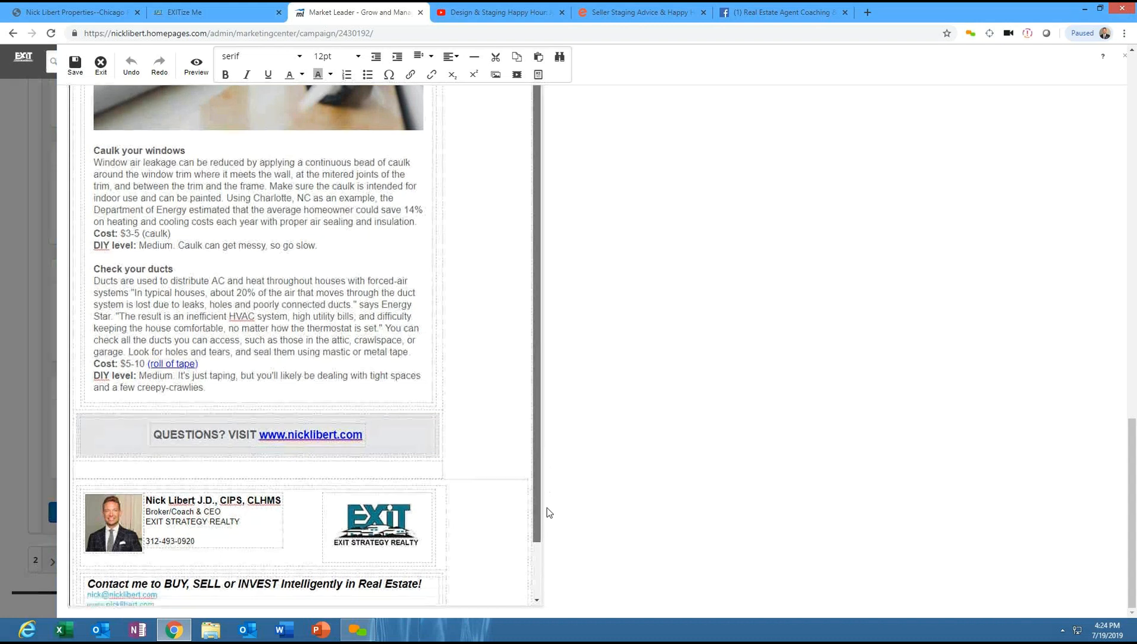
pyautogui.scroll(1, 523, 317)
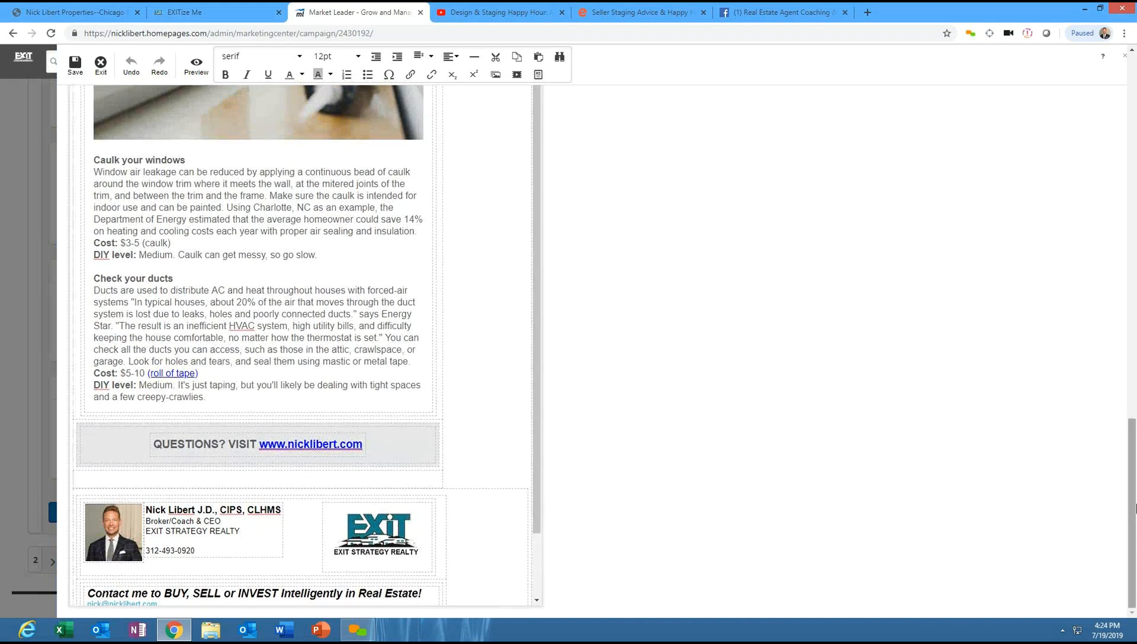
pyautogui.moveTo(1133, 561); pyautogui.dragTo(1119, 193)
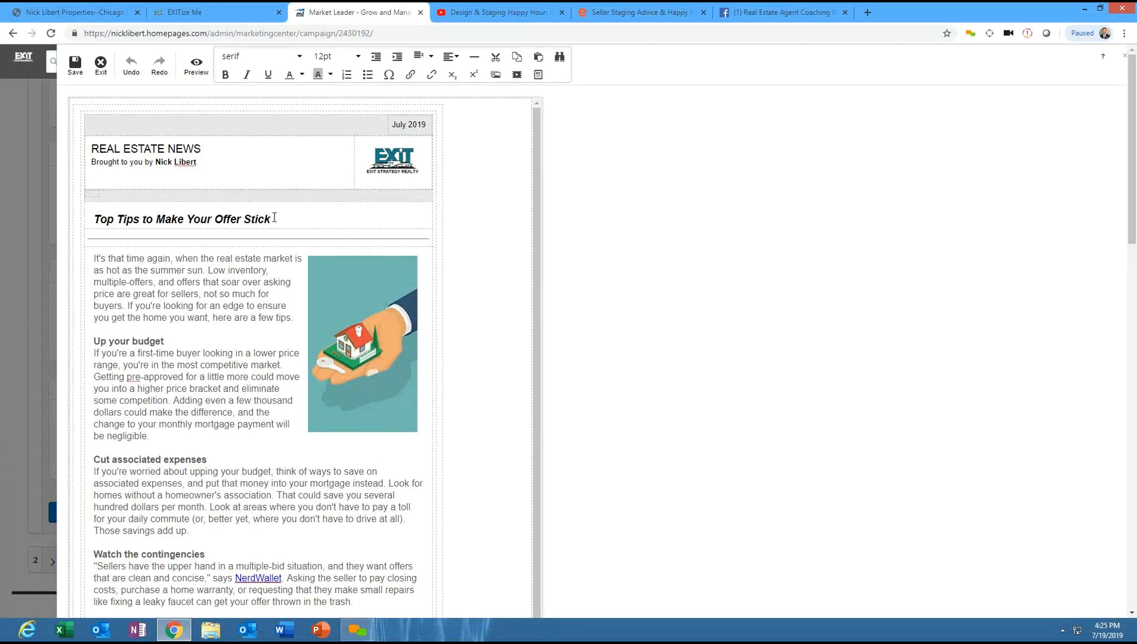
# - Replace the first article headline with the copied video title, pasted as plain text
pyautogui.moveTo(272, 219); pyautogui.dragTo(91, 218)
pyautogui.press('BackSpace')
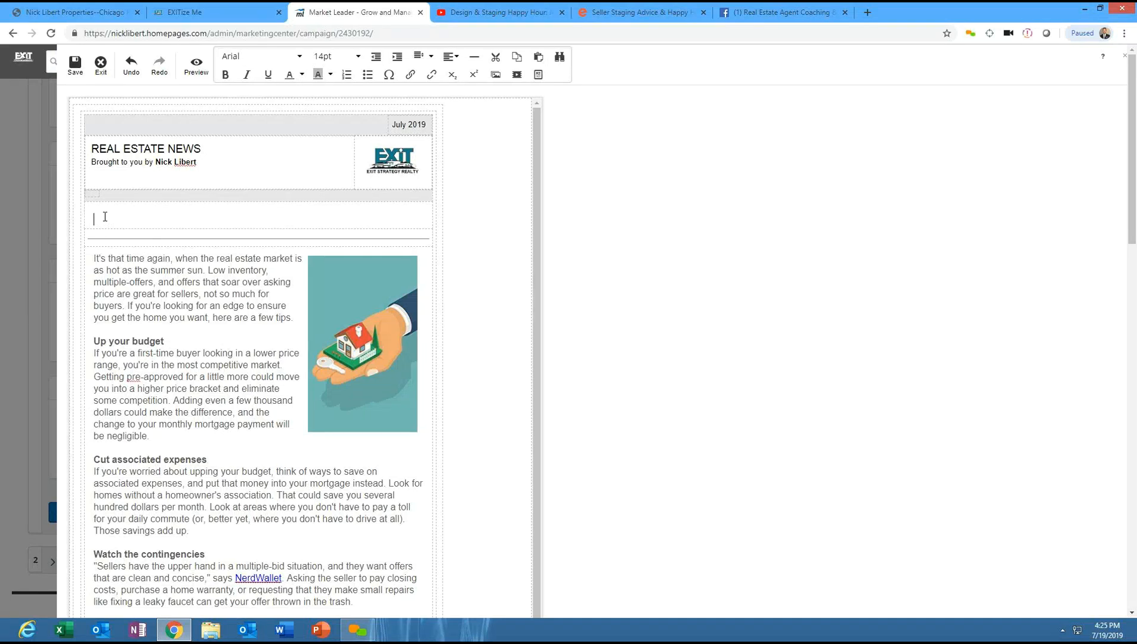
pyautogui.rightClick(103, 213)
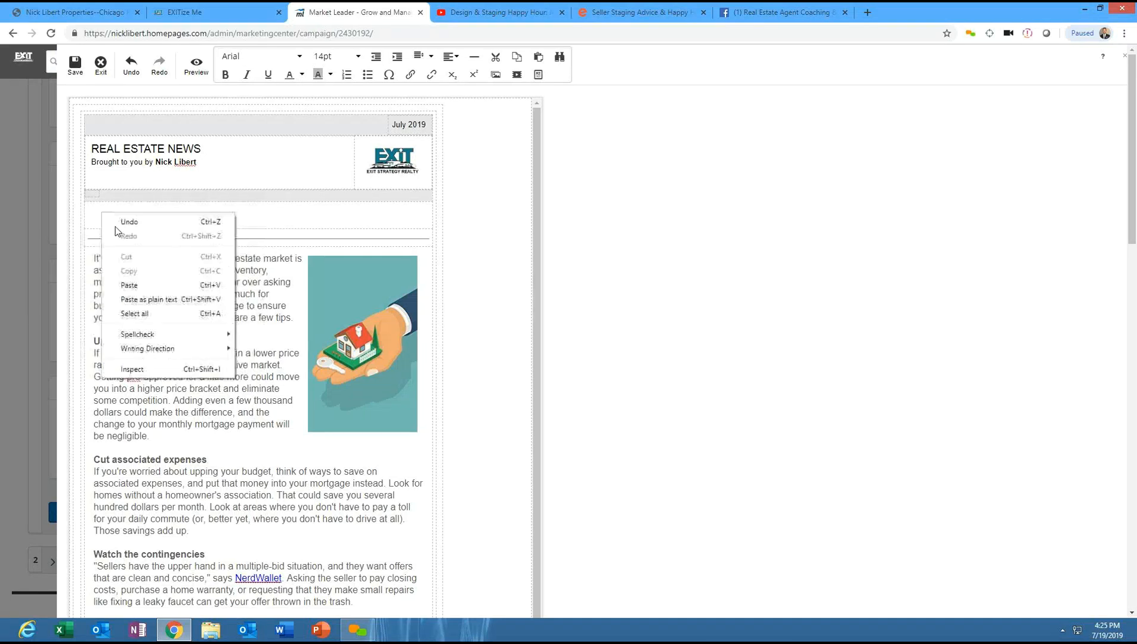
pyautogui.click(153, 291)
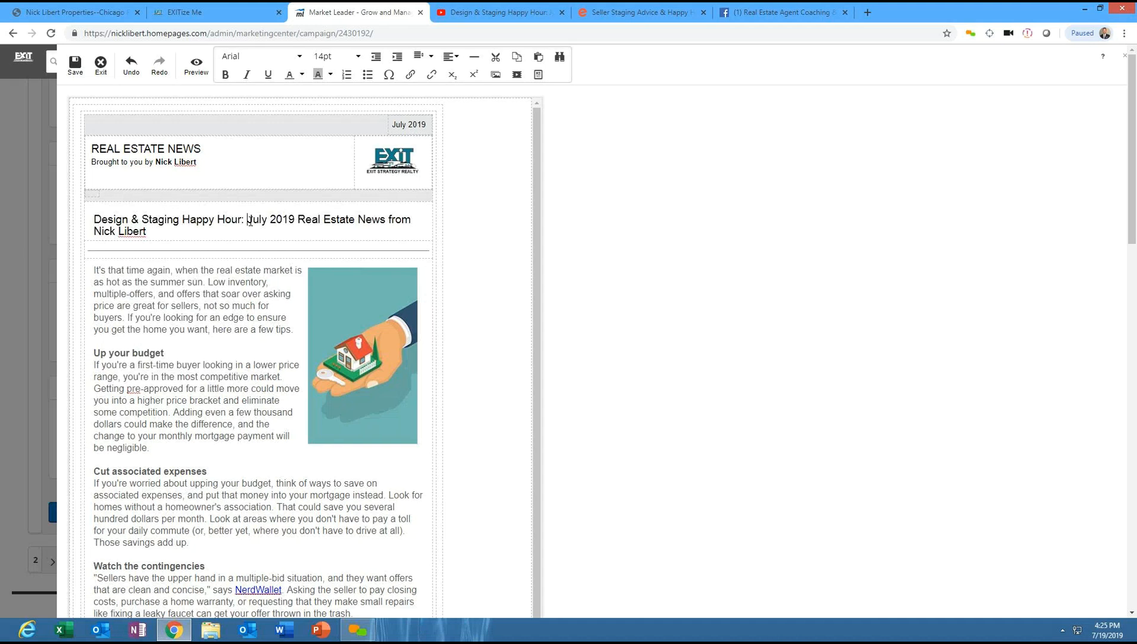
# - Trim the headline down to "Design & Staging Happy Hour"
pyautogui.moveTo(257, 223); pyautogui.dragTo(300, 222)
pyautogui.press('BackSpace')
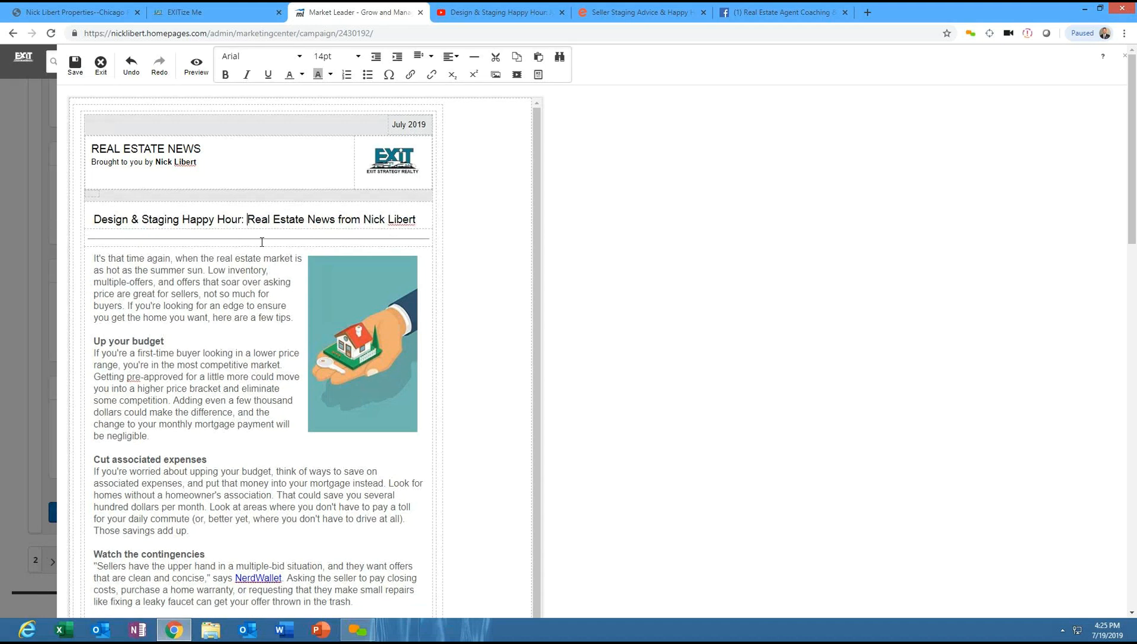
pyautogui.moveTo(247, 220); pyautogui.dragTo(417, 217)
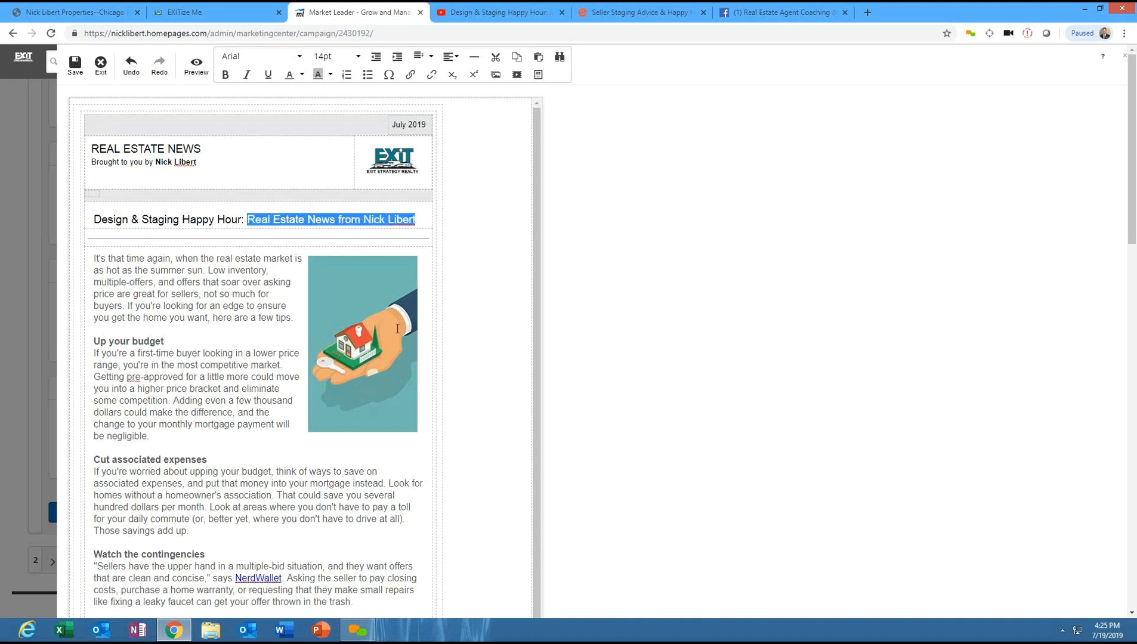
pyautogui.press('BackSpace')
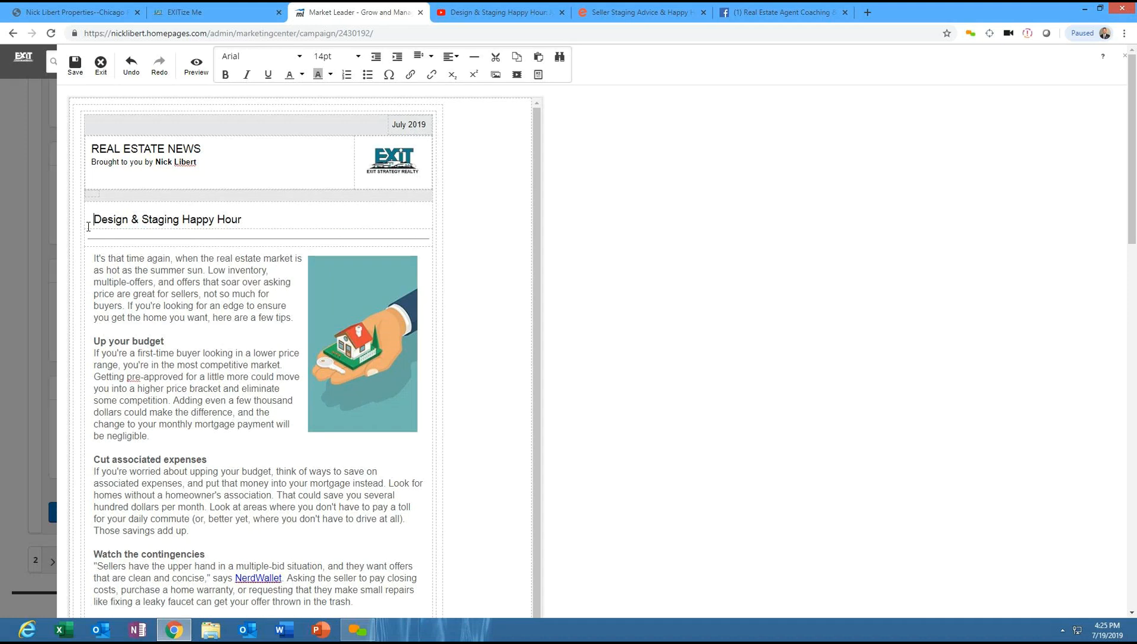
# - Reword the headline to "You're Invited! Design & Staging Happy Hour Next Wednesdsay"
pyautogui.write("You're ")
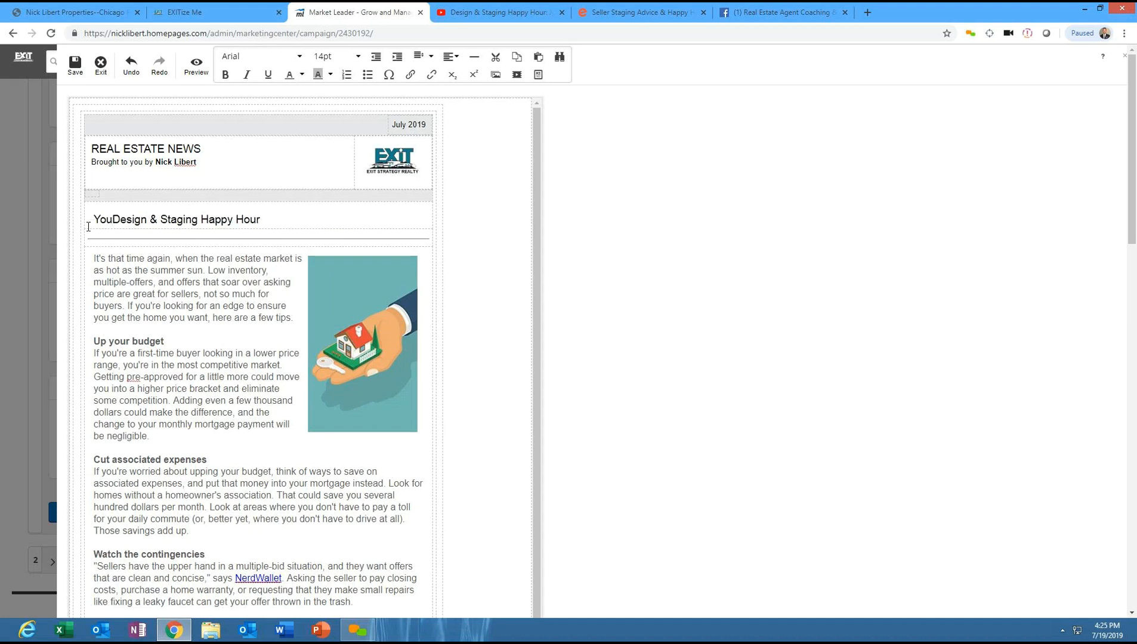
pyautogui.write('Invited!')
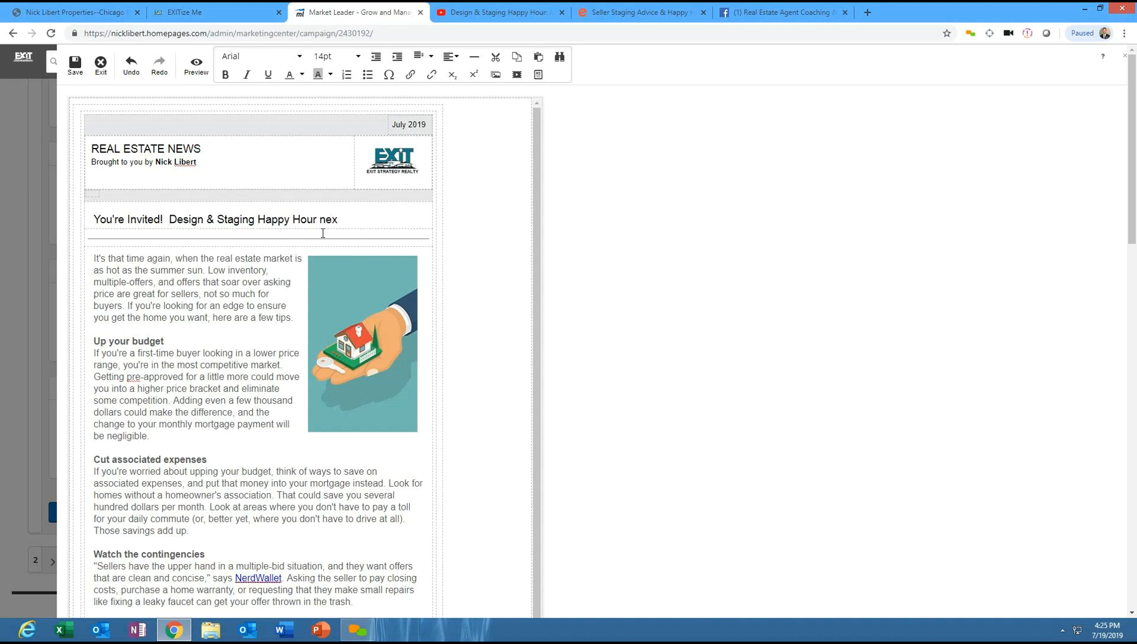
pyautogui.press('BackSpace')
pyautogui.write('Next Wednesdsay')
# - Delete the first article's body text and its image
pyautogui.tripleClick(139, 346)
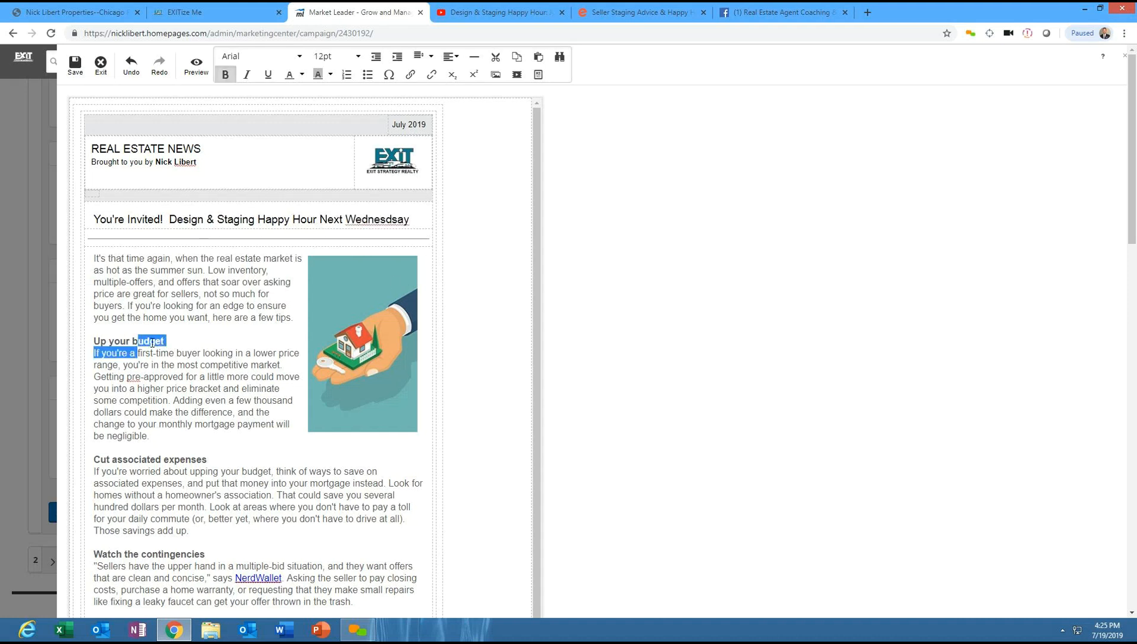
pyautogui.moveTo(1132, 182); pyautogui.dragTo(1131, 232)
pyautogui.moveTo(158, 596); pyautogui.dragTo(61, 253)
pyautogui.moveTo(163, 60); pyautogui.dragTo(93, 108)
pyautogui.press('BackSpace')
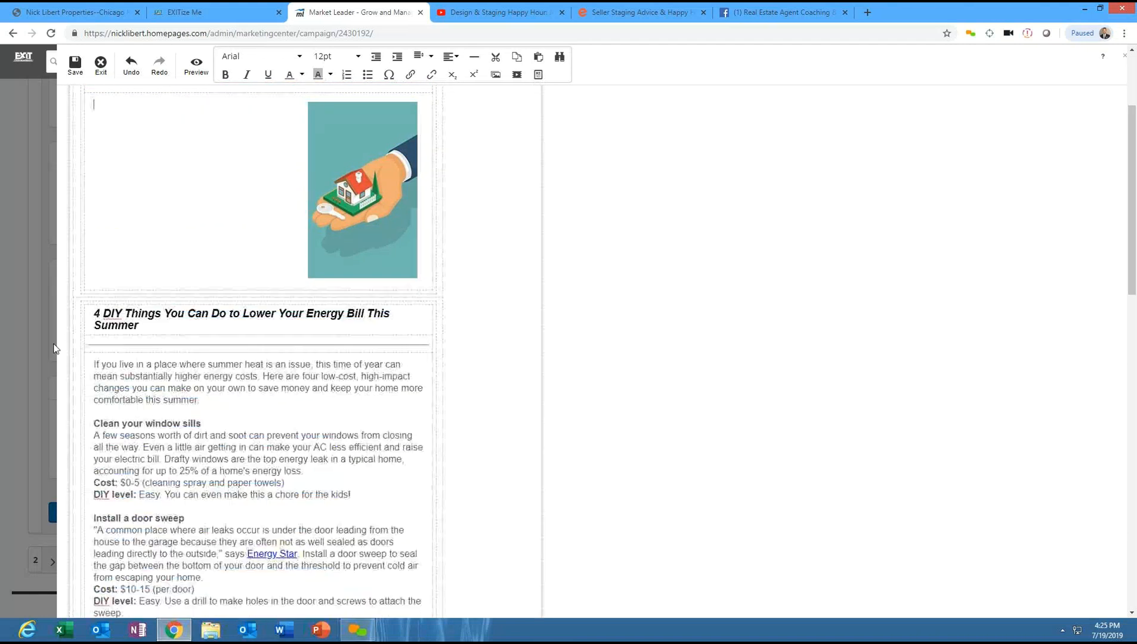
pyautogui.click(362, 230)
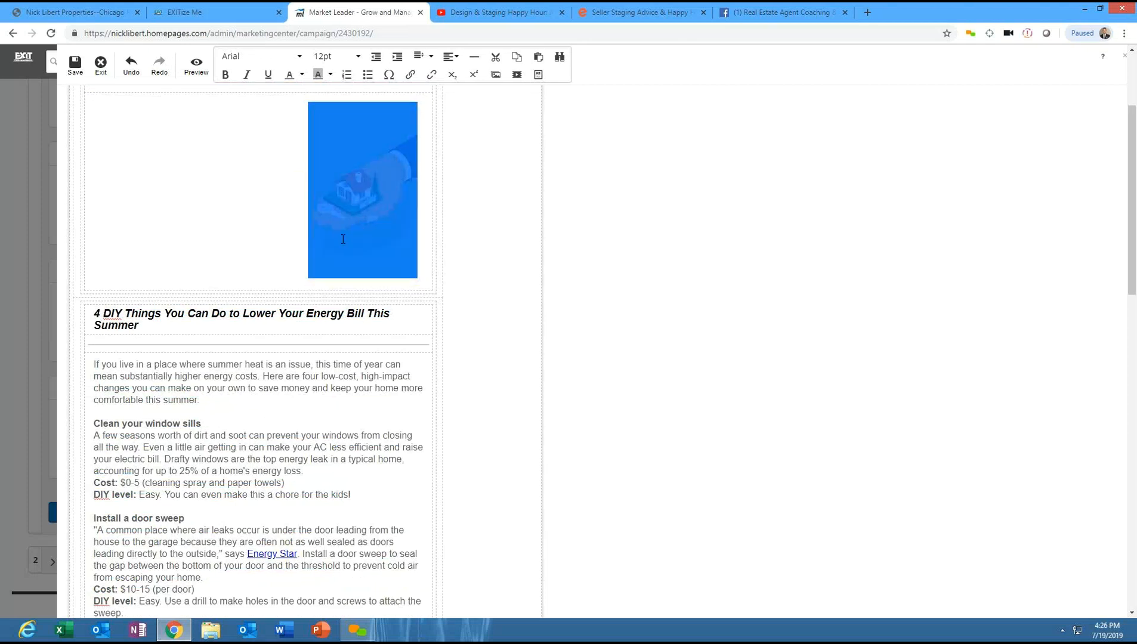
pyautogui.press('Delete')
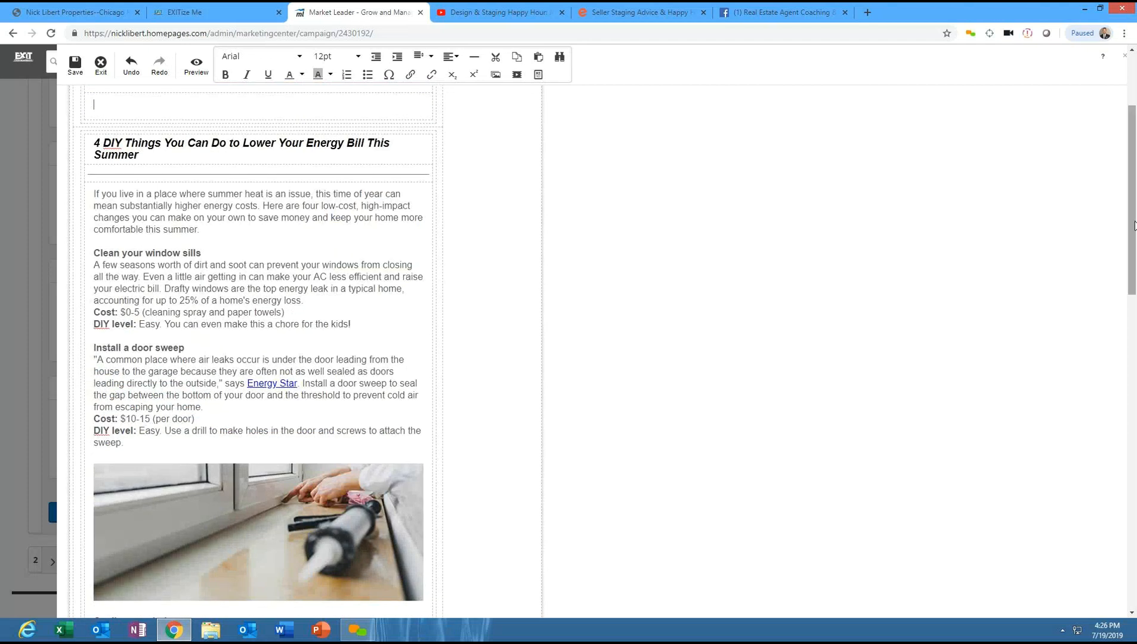
pyautogui.scroll(3, 1133, 108)
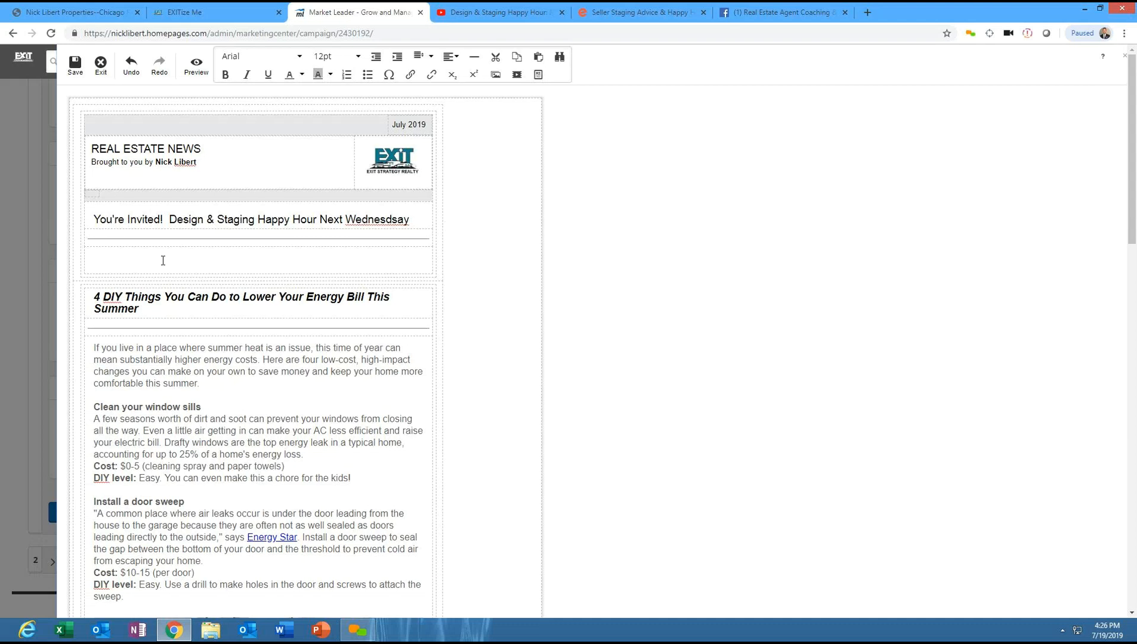
pyautogui.click(111, 133)
pyautogui.click(99, 191)
pyautogui.click(128, 267)
pyautogui.write('fakfjdklfdjfjdjfla')
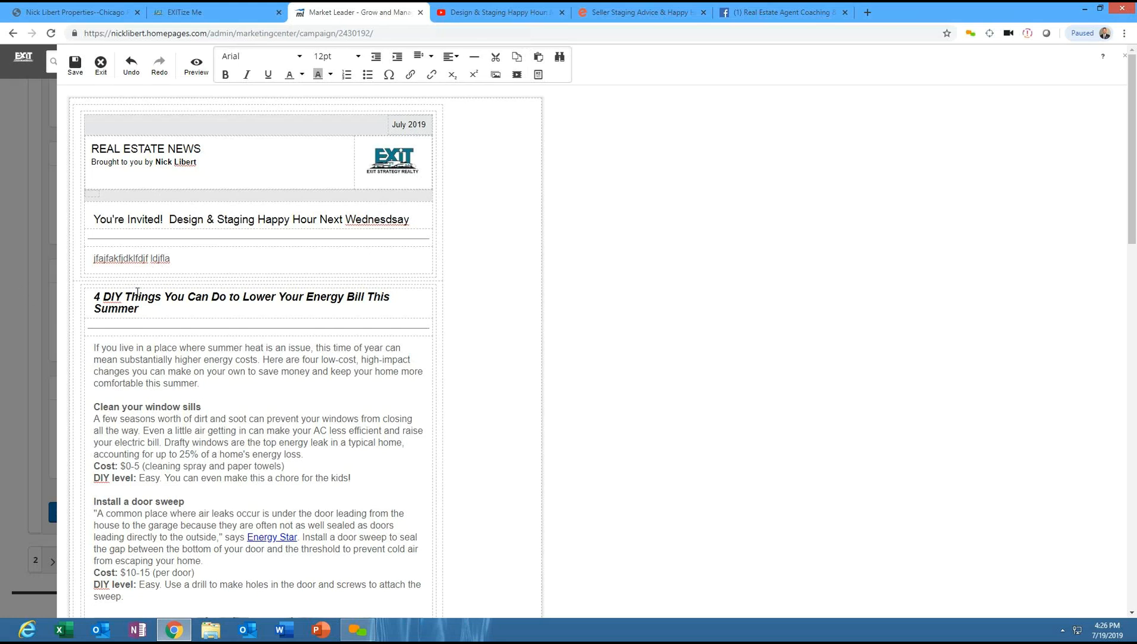
pyautogui.hotkey('ctrl', 'a')
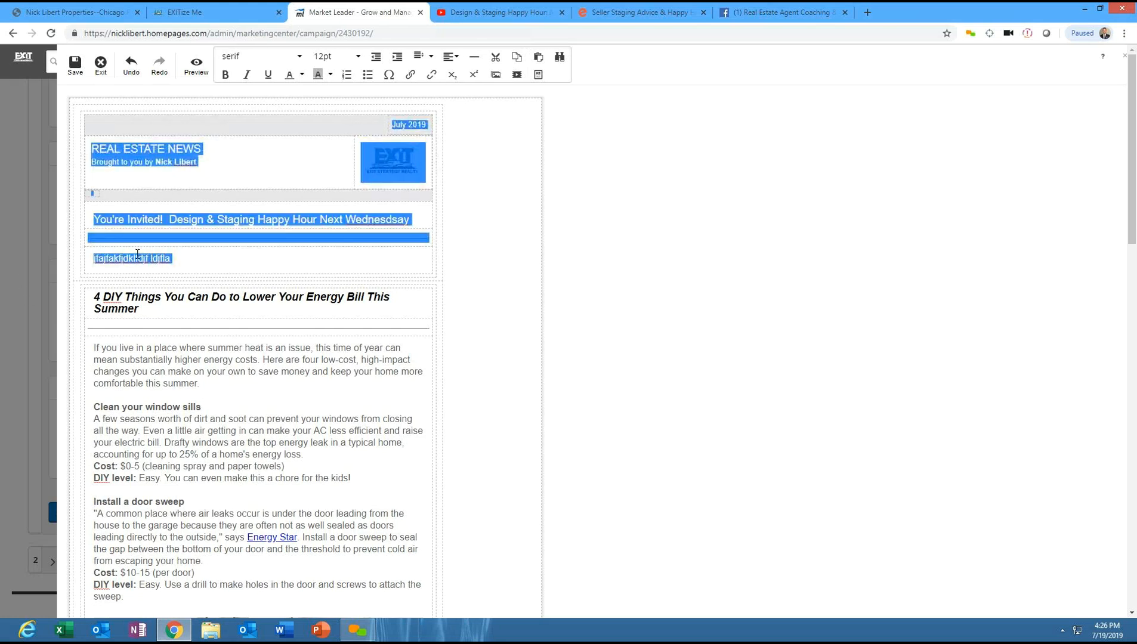
pyautogui.moveTo(172, 260); pyautogui.dragTo(97, 264)
pyautogui.press('Delete')
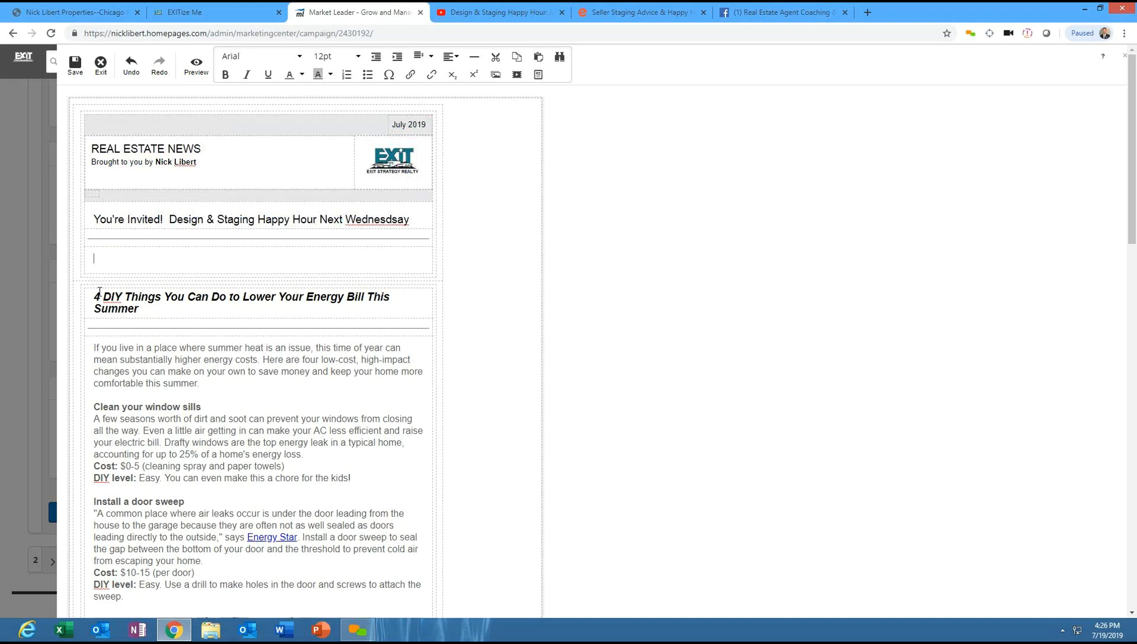
# - Add blank lines in the emptied article area and insert a video placeholder there
pyautogui.press('Return')
pyautogui.press('Return')
pyautogui.press('Return')
pyautogui.press('Return')
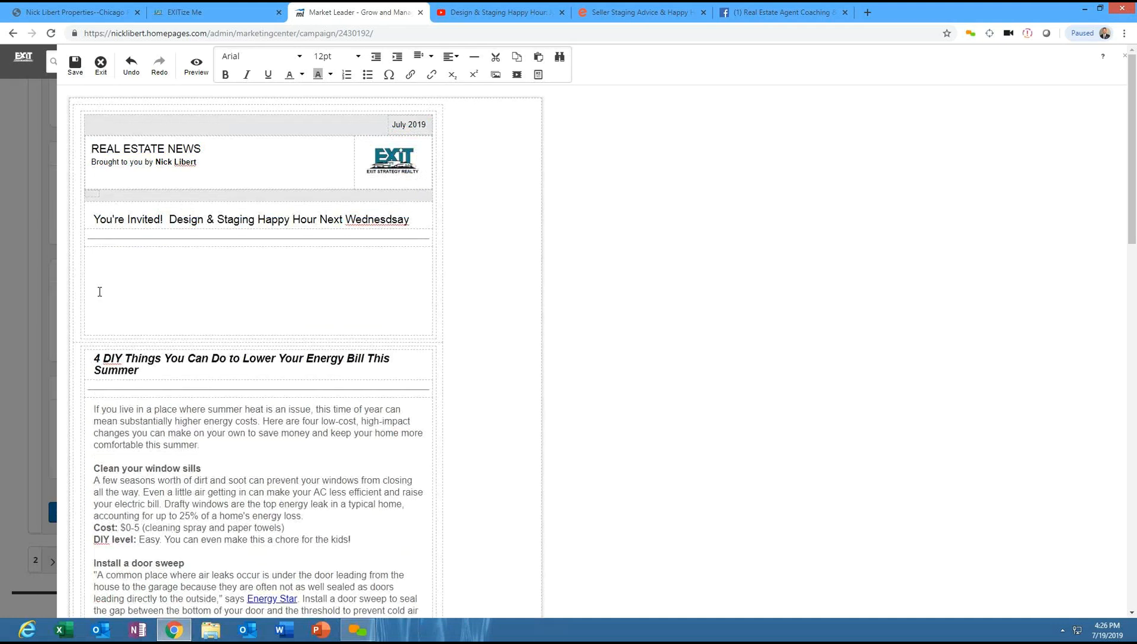
pyautogui.press('Up')
pyautogui.press('Up')
pyautogui.press('Up')
pyautogui.press('Up')
pyautogui.click(94, 287)
pyautogui.click(517, 76)
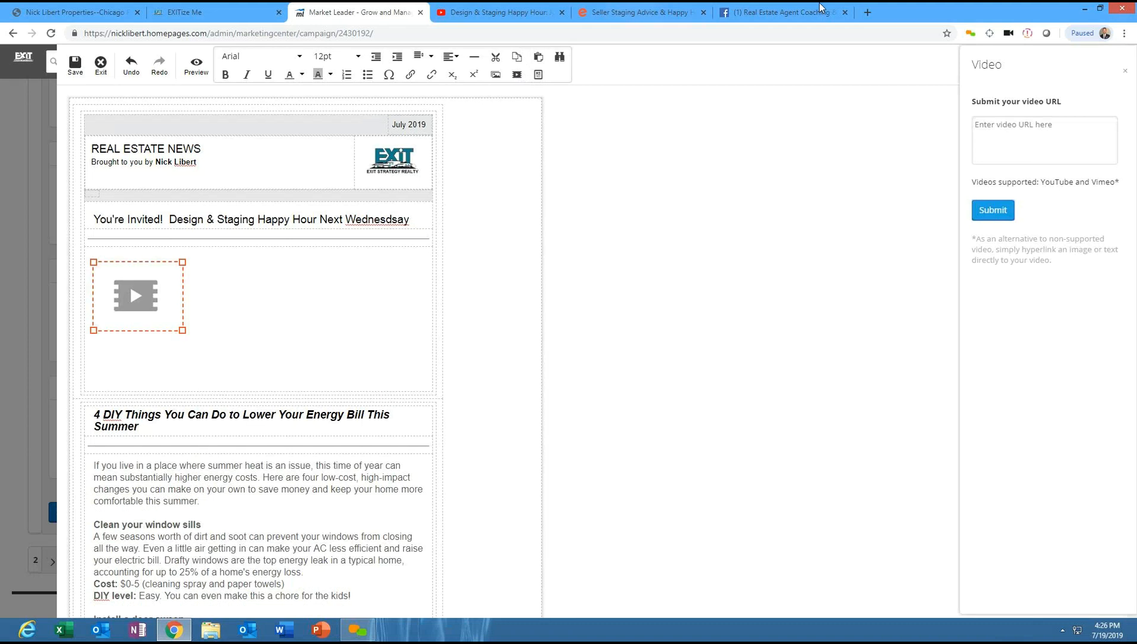
# - Select the Eventbrite event page's URL and move its tab to the end of the tab row
pyautogui.click(472, 9)
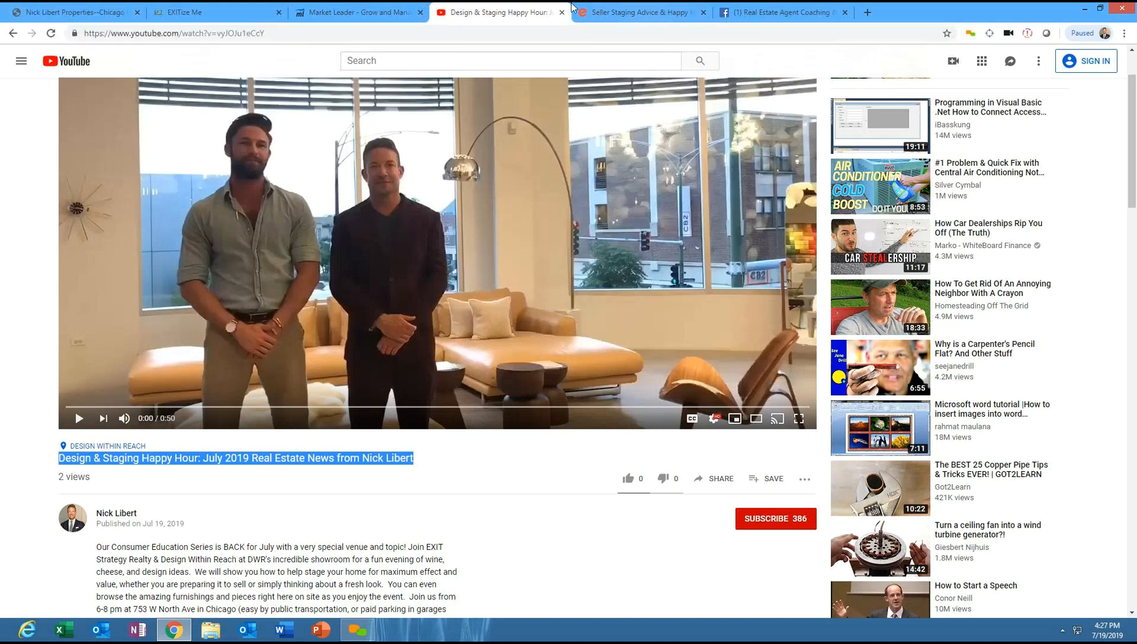
pyautogui.click(617, 10)
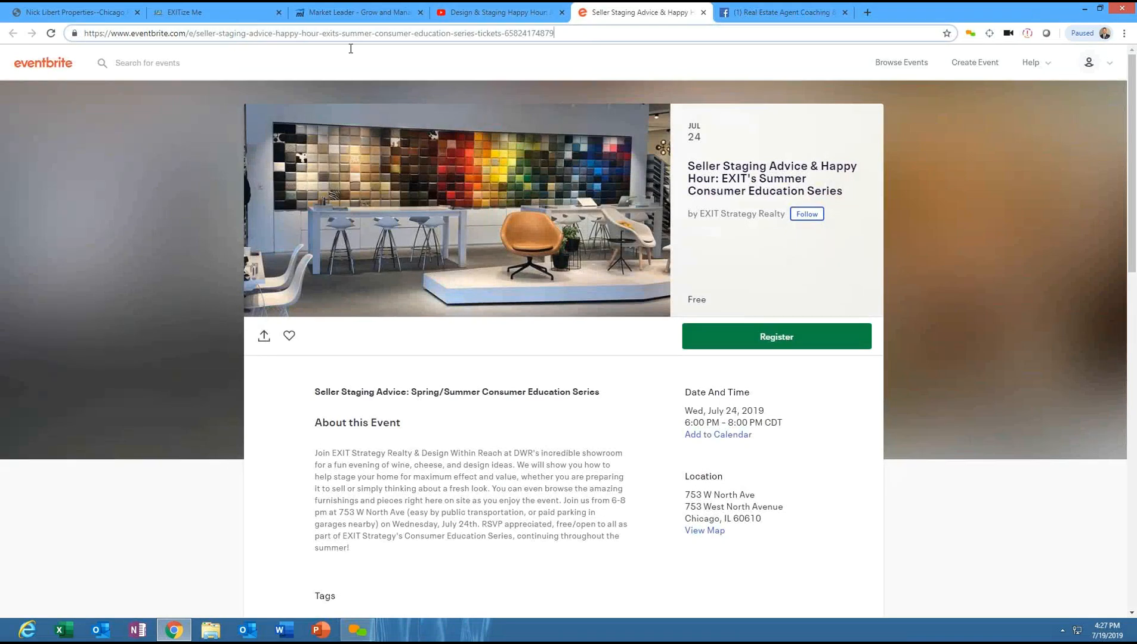
pyautogui.moveTo(350, 49); pyautogui.dragTo(4, 89)
pyautogui.moveTo(627, 11); pyautogui.dragTo(725, 27)
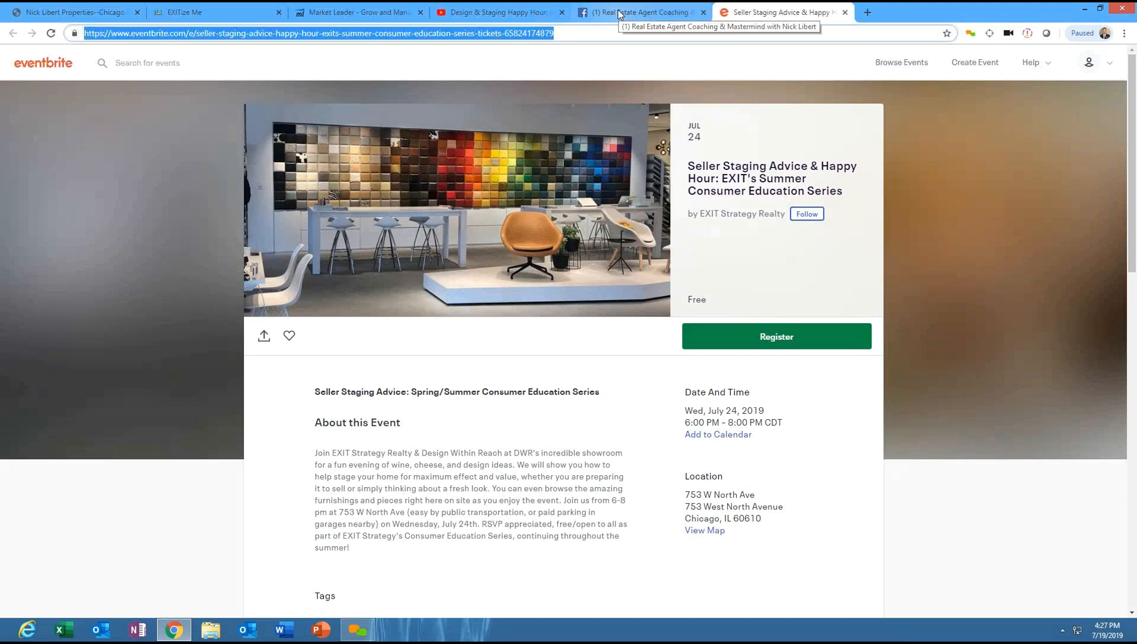
# - Browse the Facebook coaching group's Files and Units sections, and move its tab to the end of the tab row
pyautogui.click(619, 15)
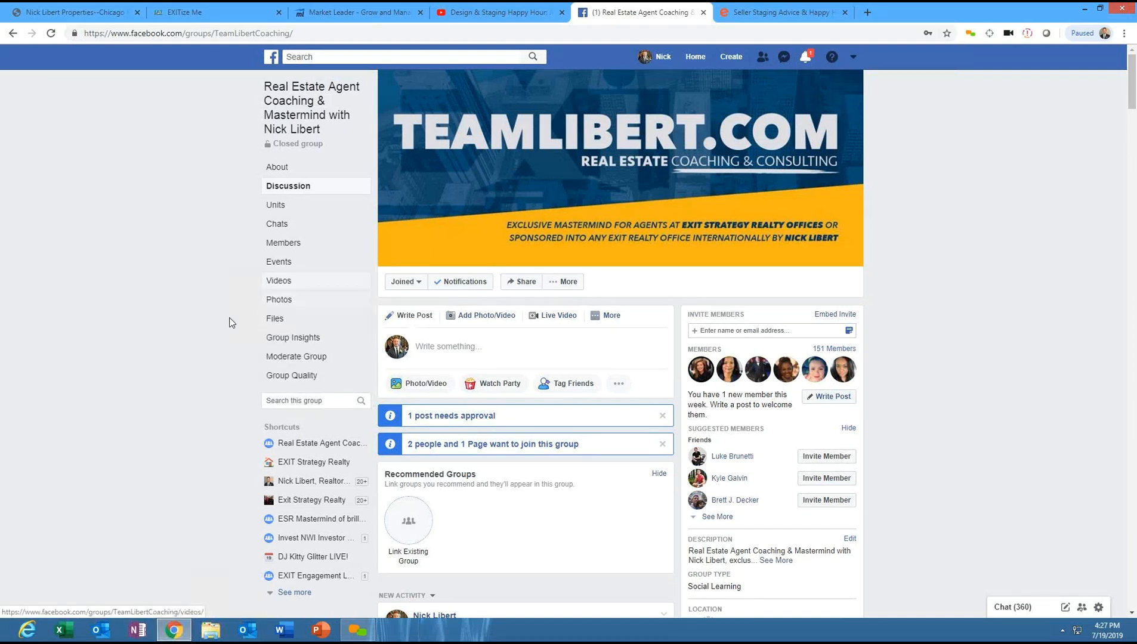
pyautogui.click(276, 321)
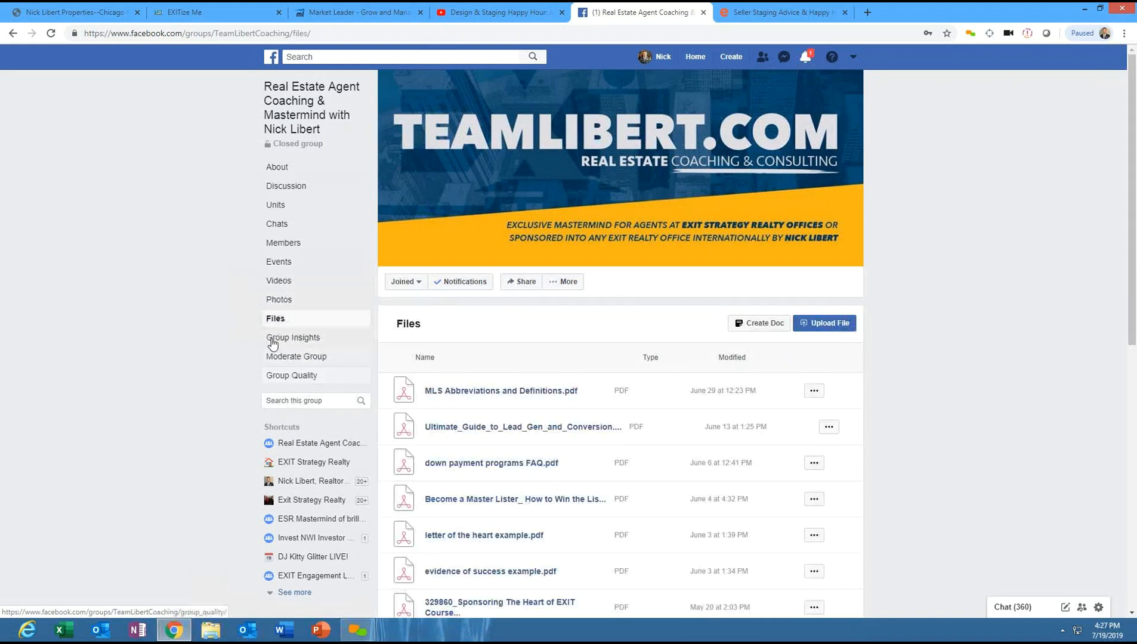
pyautogui.click(273, 209)
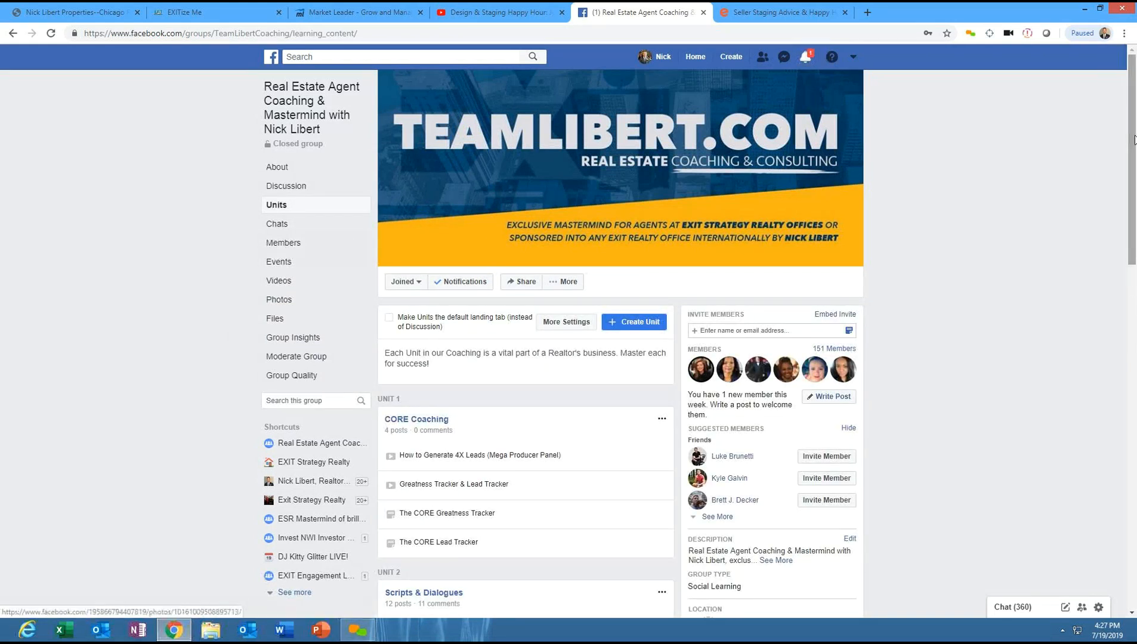
pyautogui.moveTo(1135, 196); pyautogui.dragTo(1135, 355)
pyautogui.scroll(-8, 728, 406)
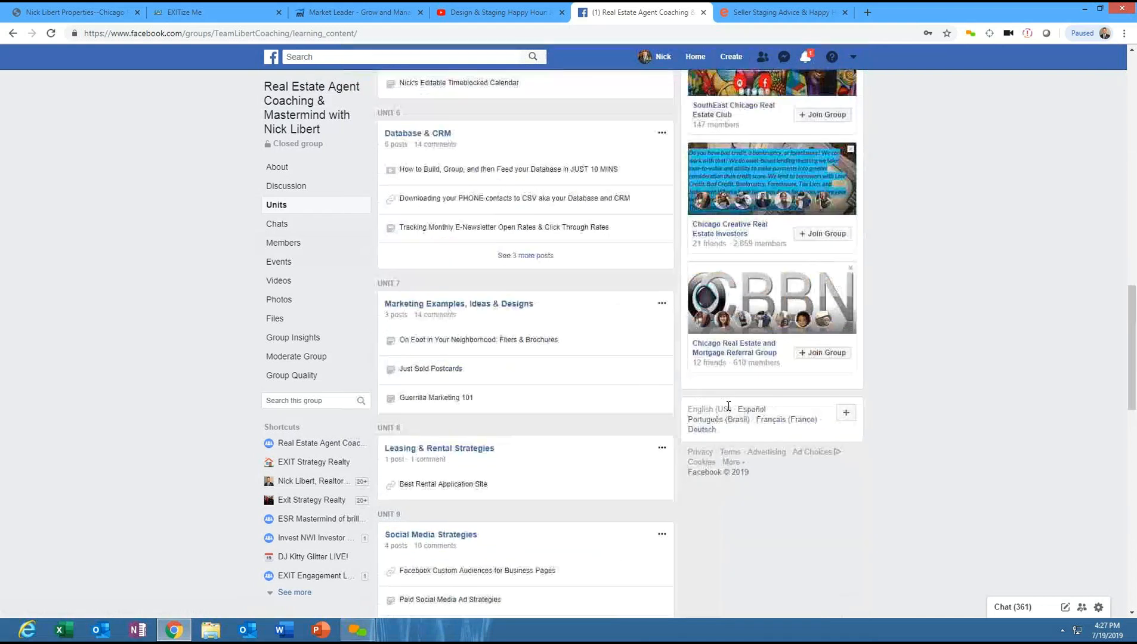
pyautogui.scroll(-8, 728, 406)
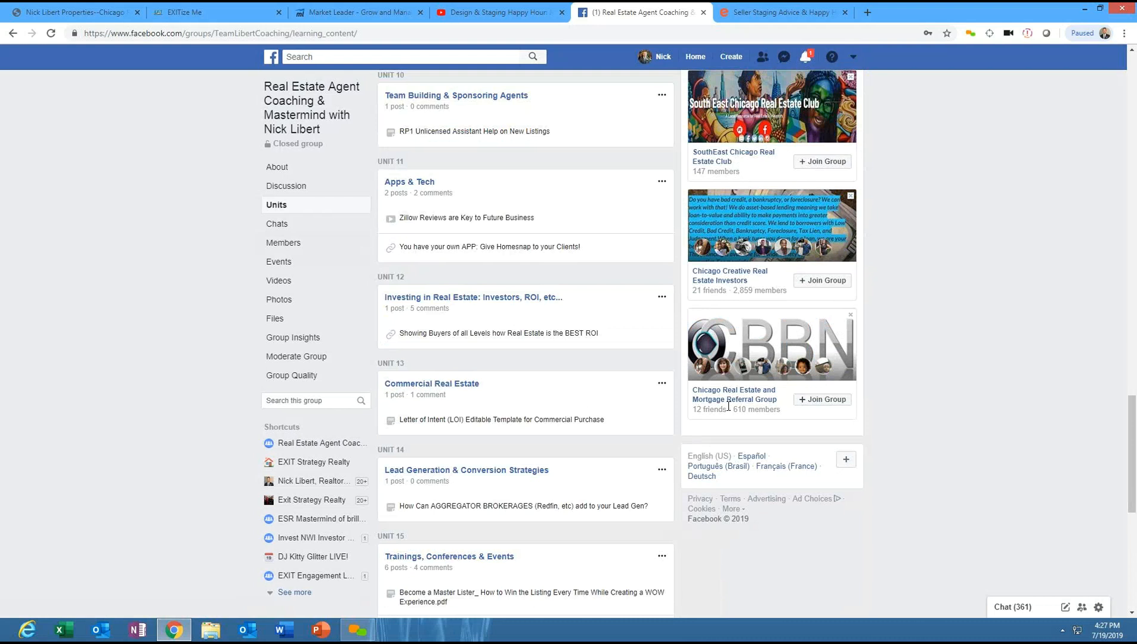
pyautogui.scroll(-8, 728, 406)
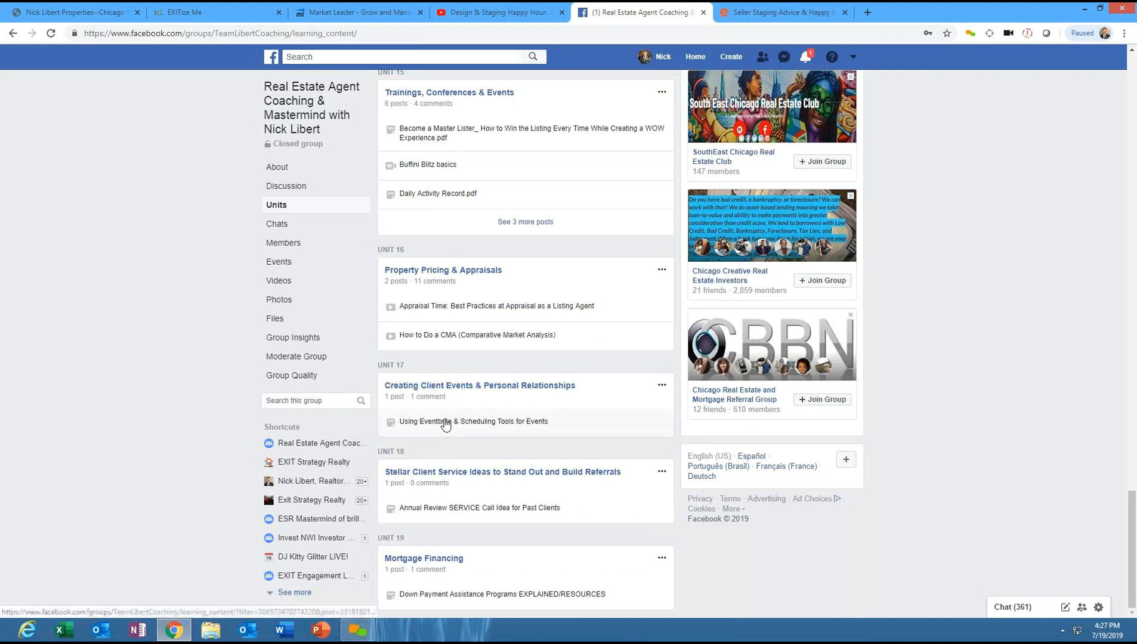
pyautogui.scroll(20, 933, 580)
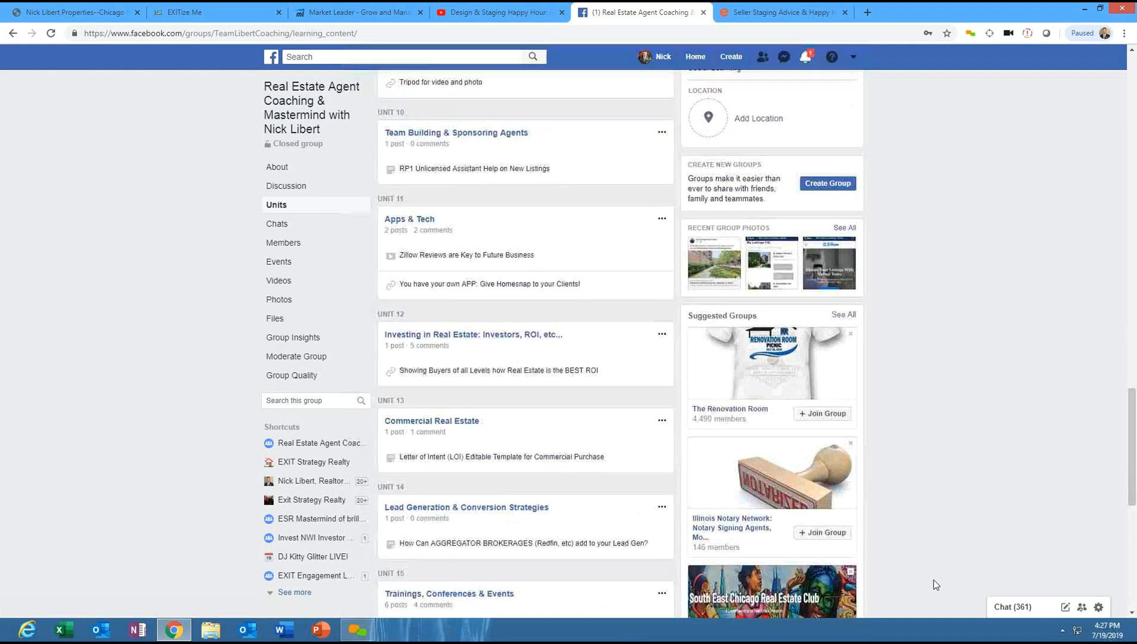
pyautogui.scroll(1, 934, 579)
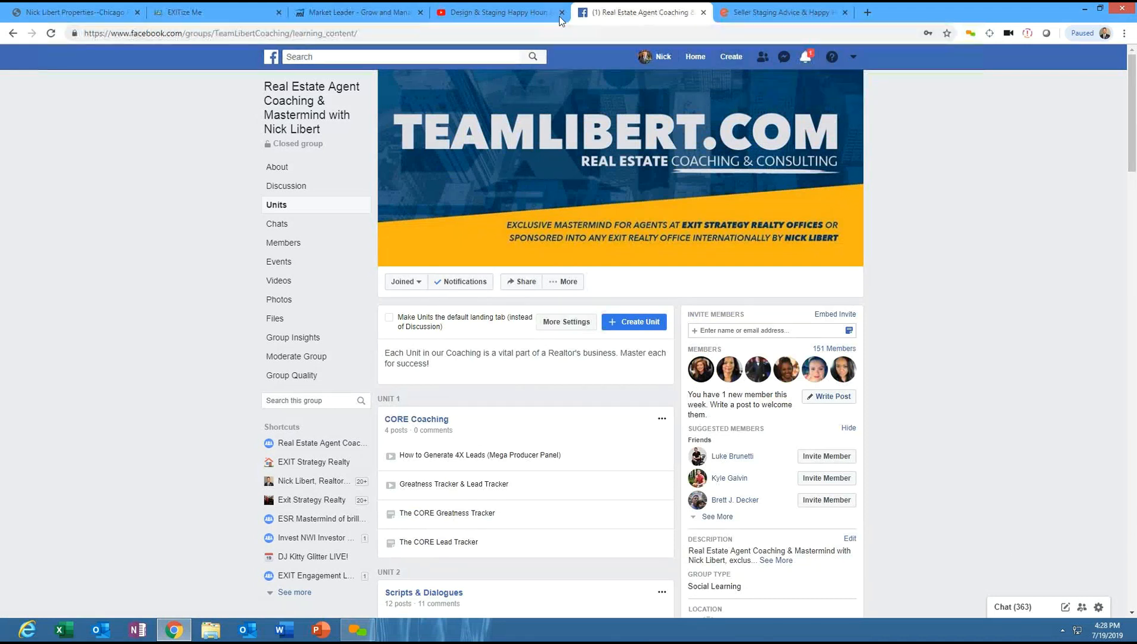
pyautogui.moveTo(609, 15); pyautogui.dragTo(725, 8)
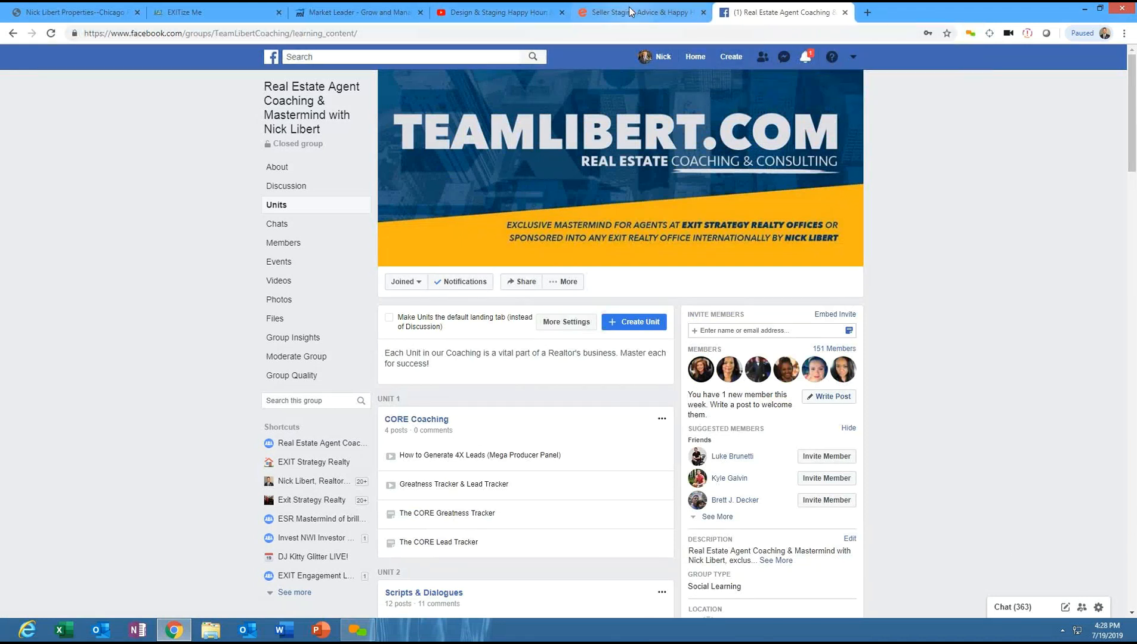
# - Replace the Eventbrite page with YouTube, pause the channel trailer, and open the channel's playlists
pyautogui.click(629, 8)
pyautogui.press('BackSpace')
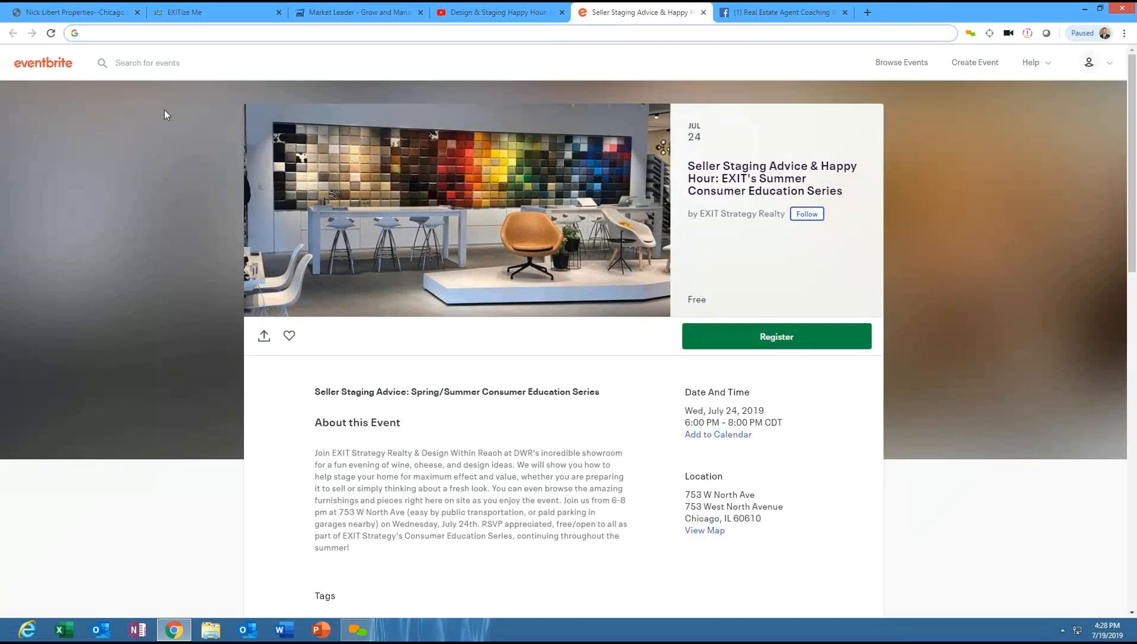
pyautogui.write('youtube.com/nicklibert')
pyautogui.press('Return')
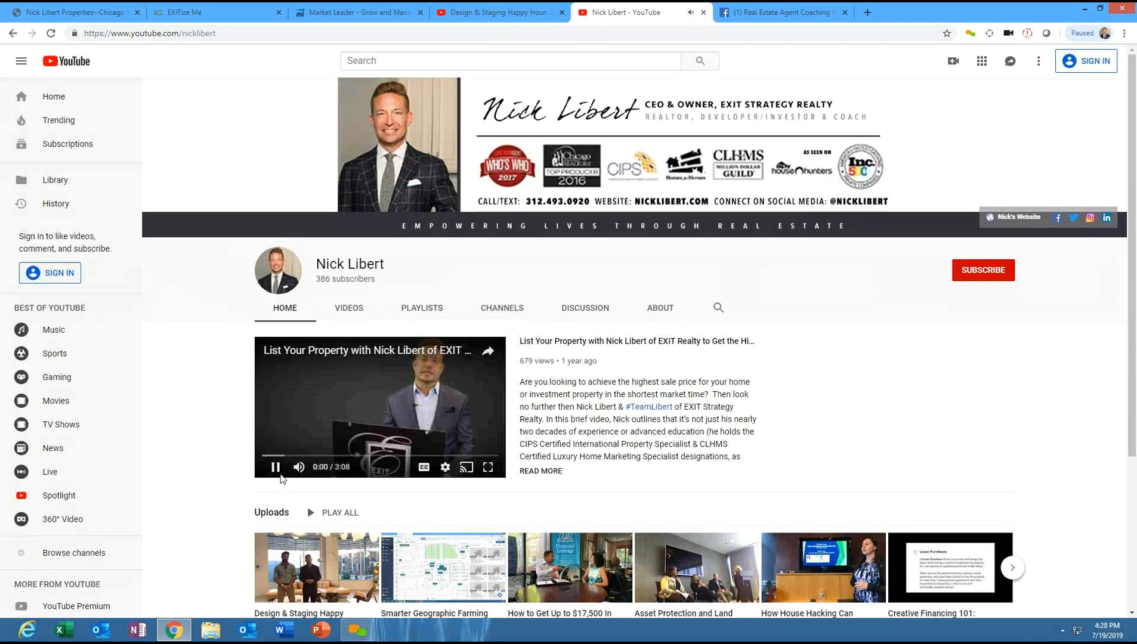
pyautogui.click(276, 468)
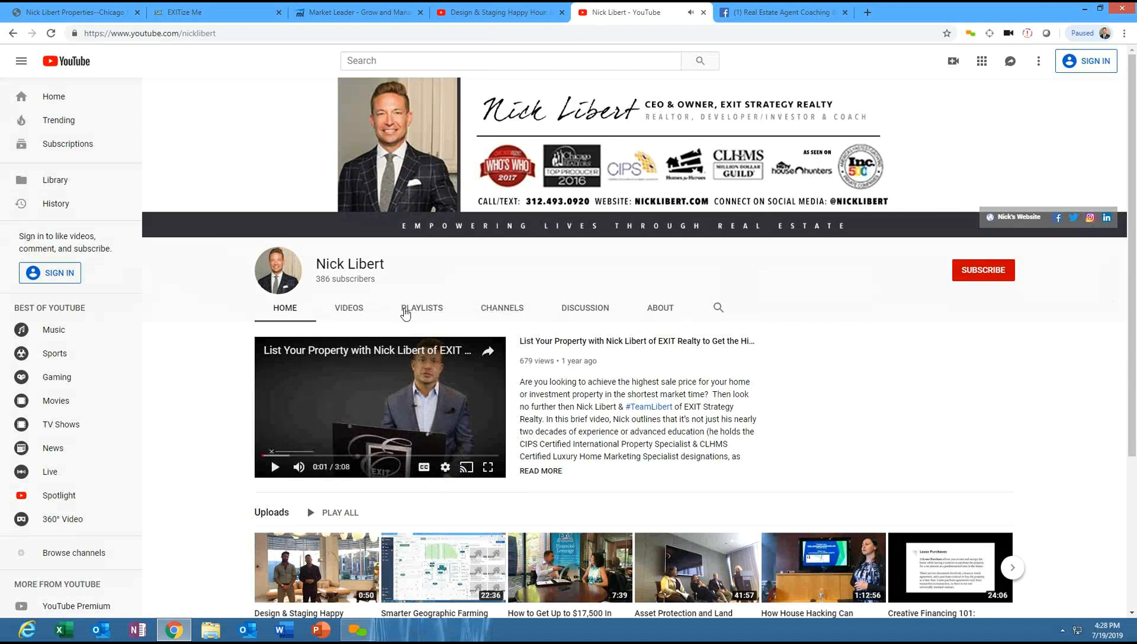
pyautogui.click(404, 310)
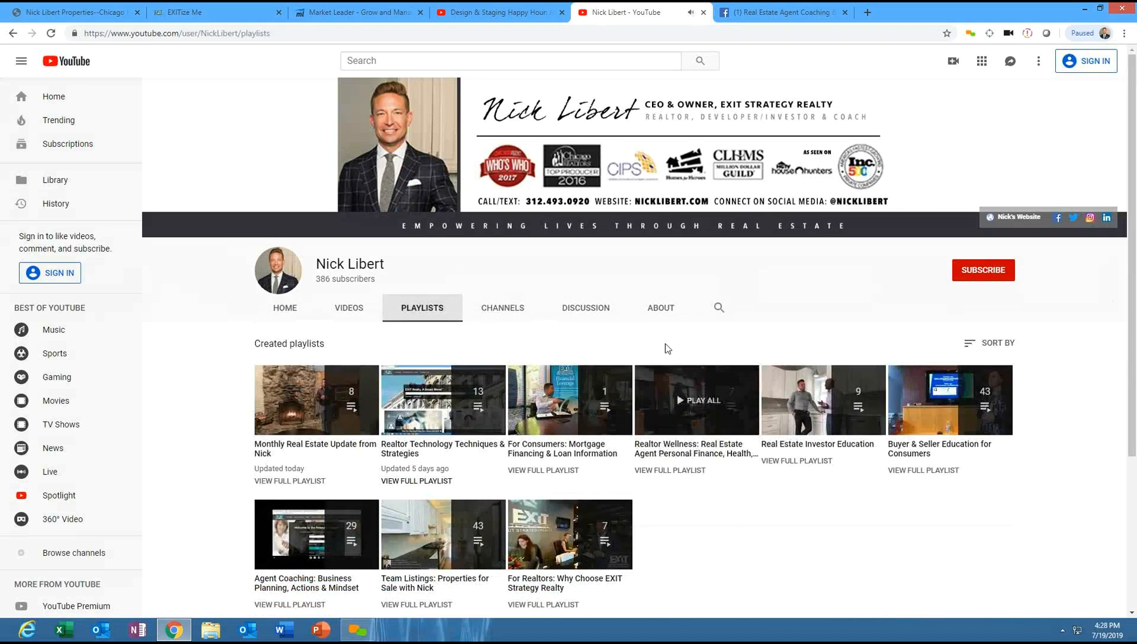
# - Open the Monthly Real Estate Update playlist and play its "Design & Staging Happy Hour: July 2019" video
pyautogui.click(331, 451)
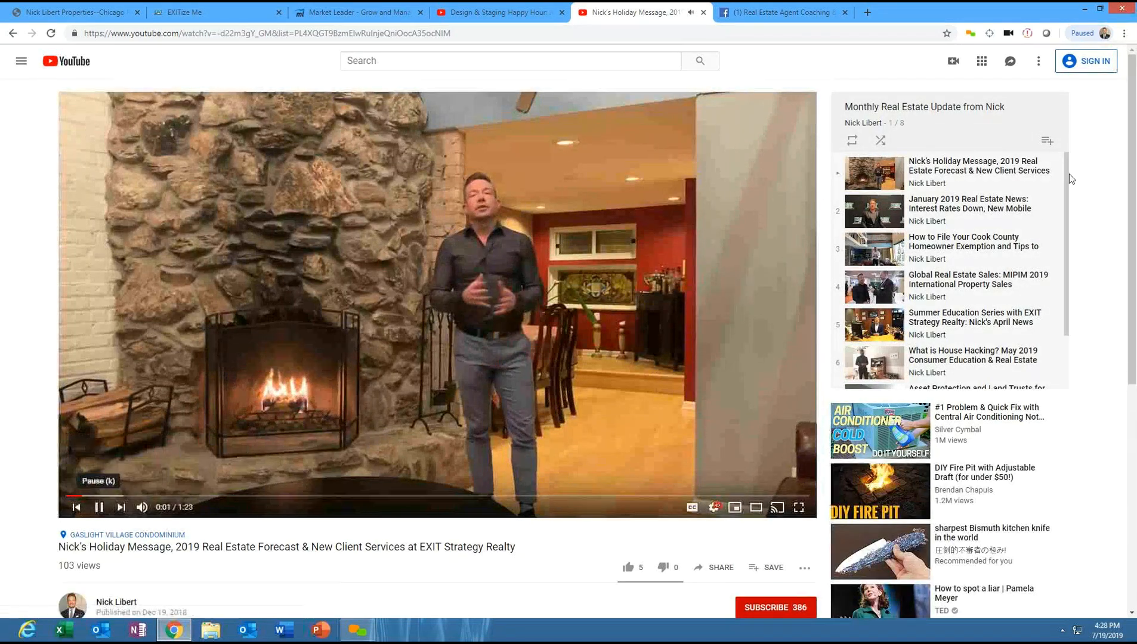
pyautogui.moveTo(1131, 116); pyautogui.dragTo(1083, 248)
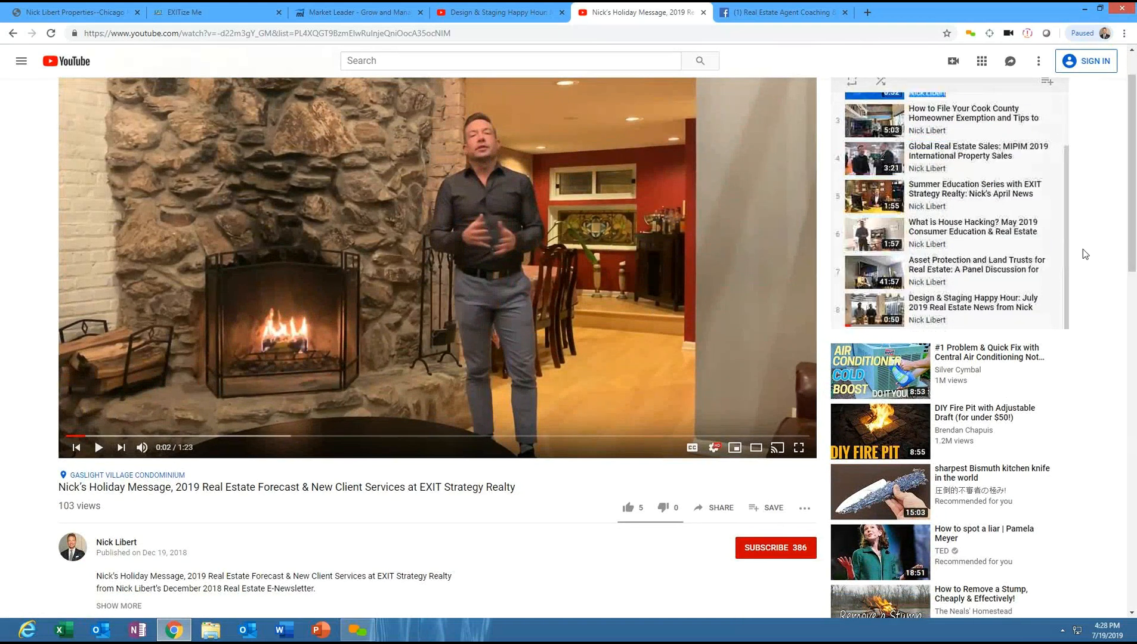
pyautogui.click(972, 307)
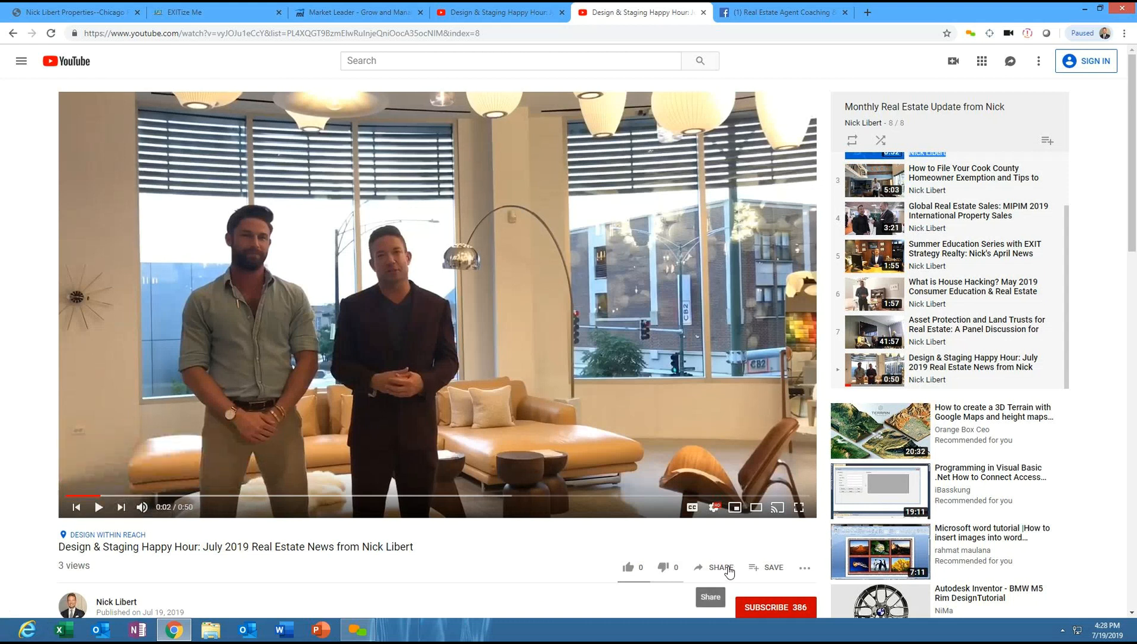
# - Play and scrub through the video, then expand and read its description
pyautogui.click(96, 508)
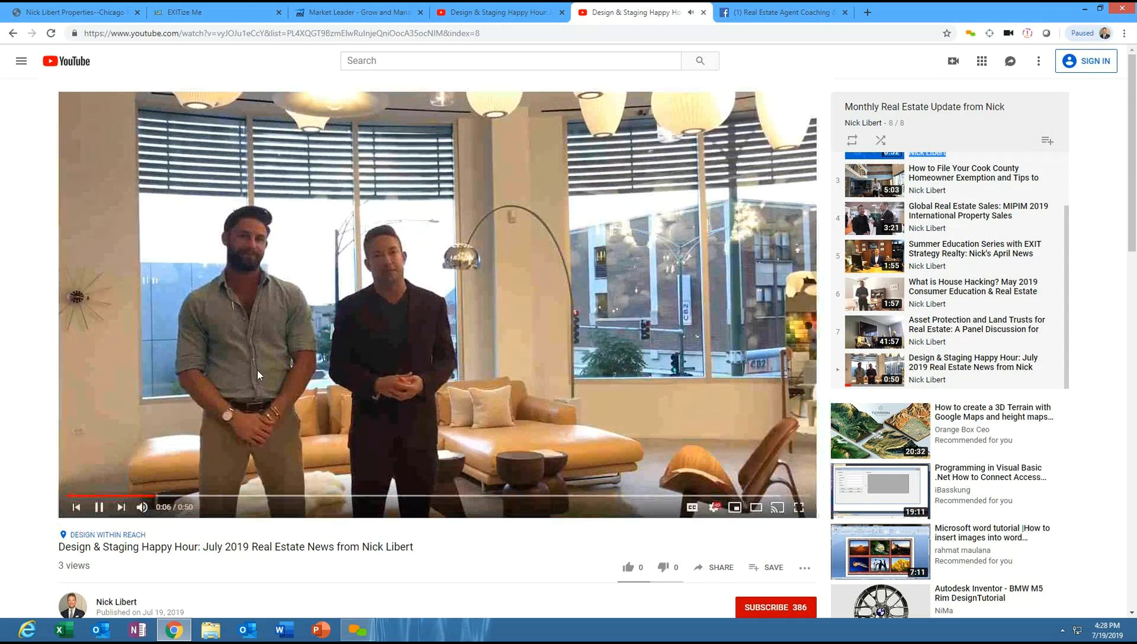
pyautogui.moveTo(170, 497); pyautogui.dragTo(428, 500)
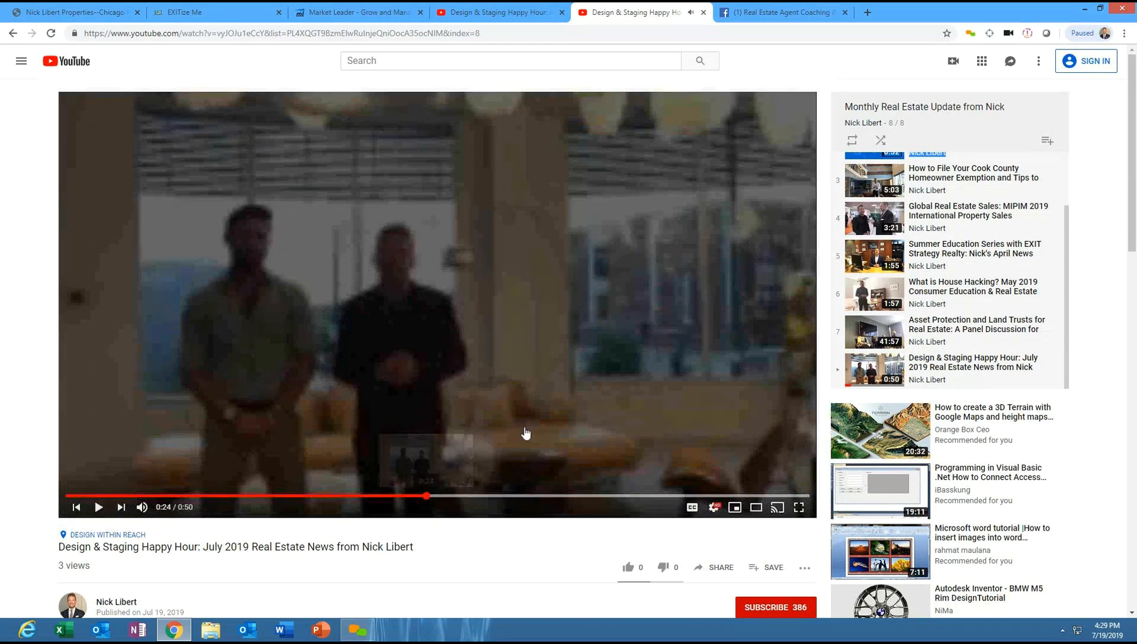
pyautogui.moveTo(1136, 226); pyautogui.dragTo(1121, 340)
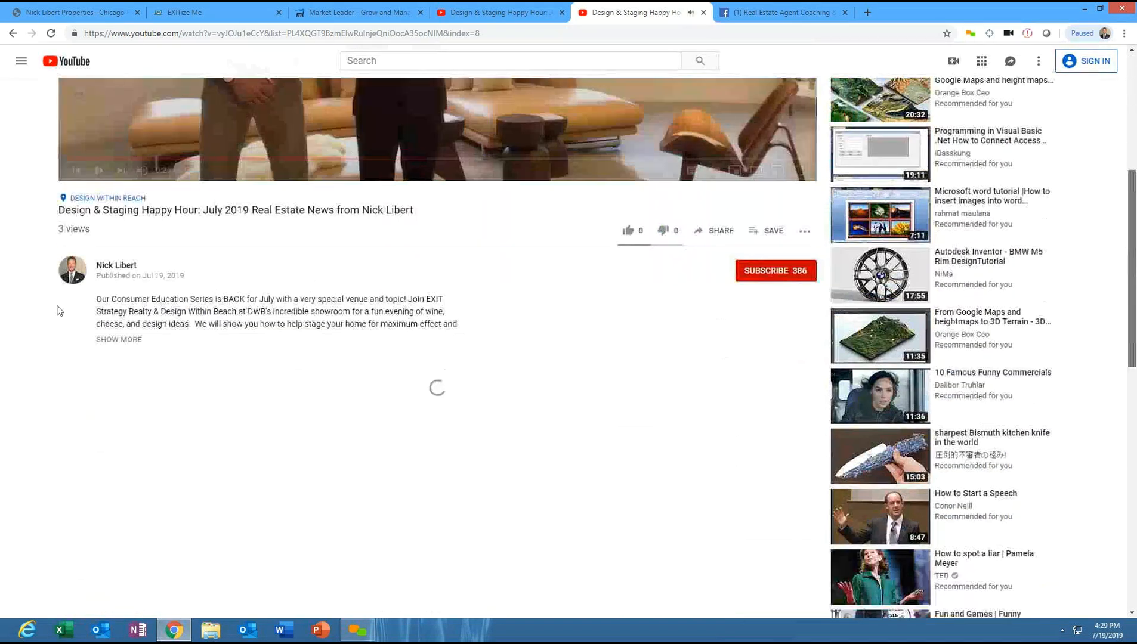
pyautogui.click(110, 344)
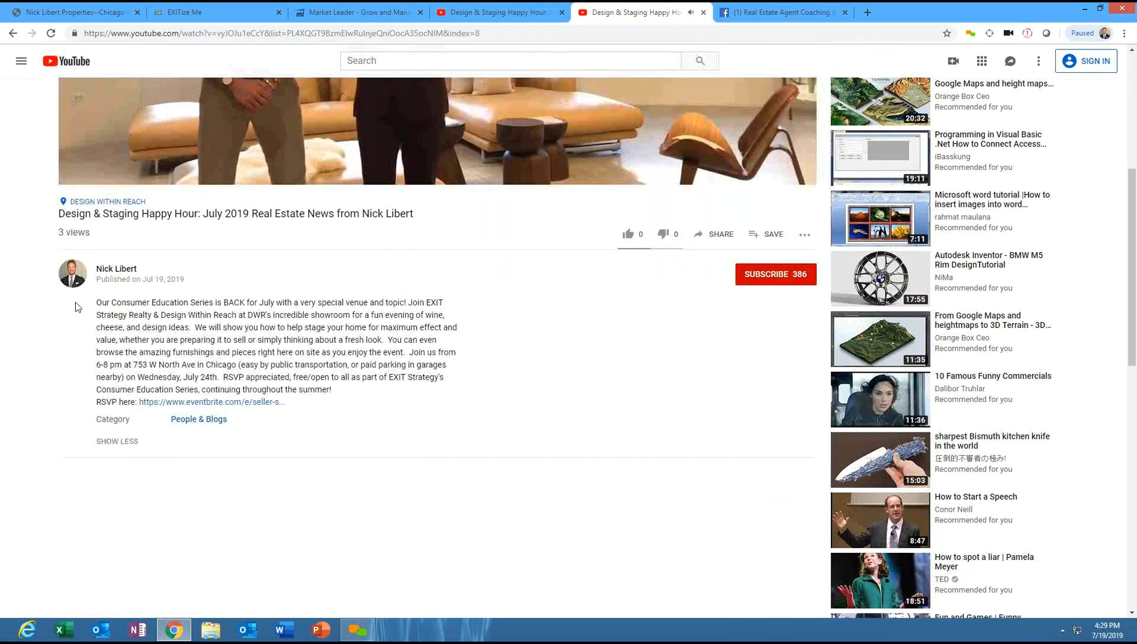
pyautogui.moveTo(96, 304); pyautogui.dragTo(313, 408)
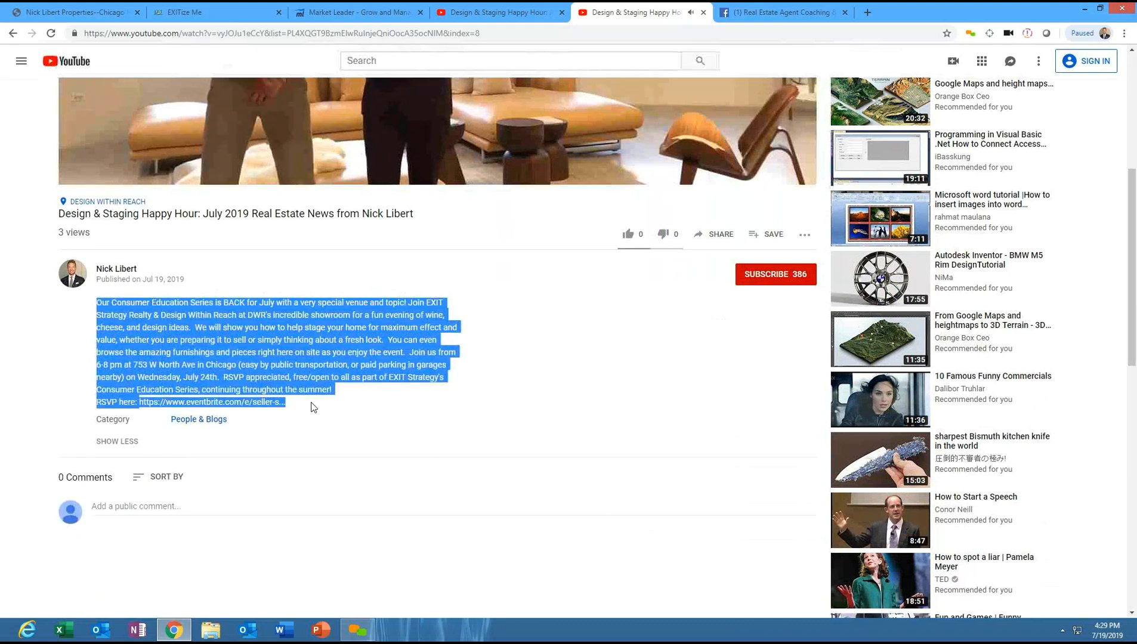
pyautogui.click(601, 289)
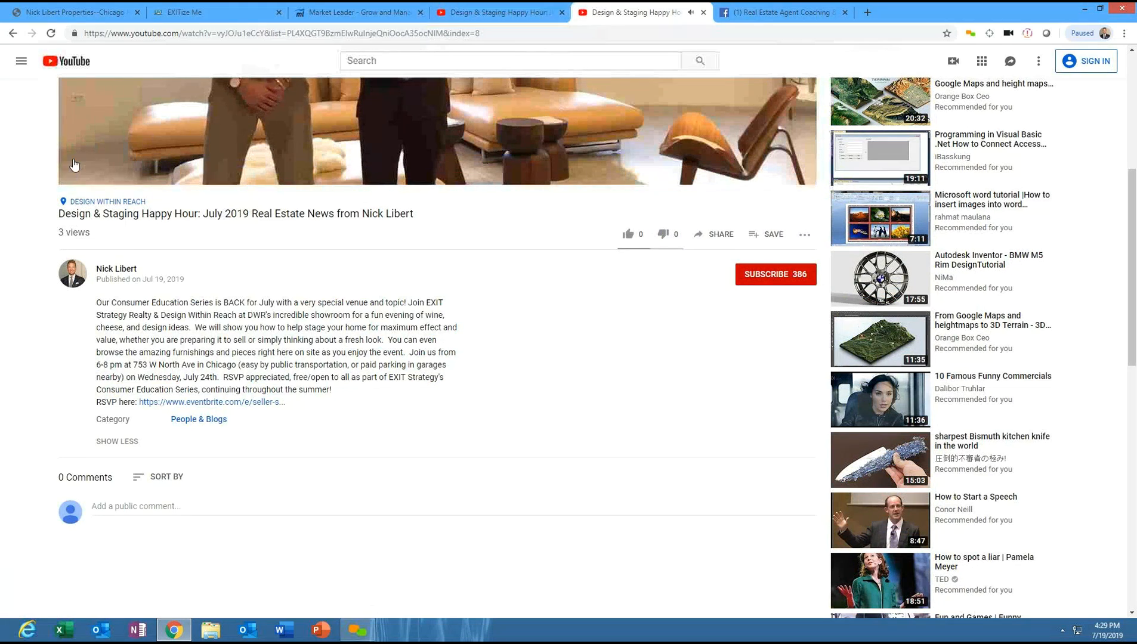
pyautogui.click(100, 174)
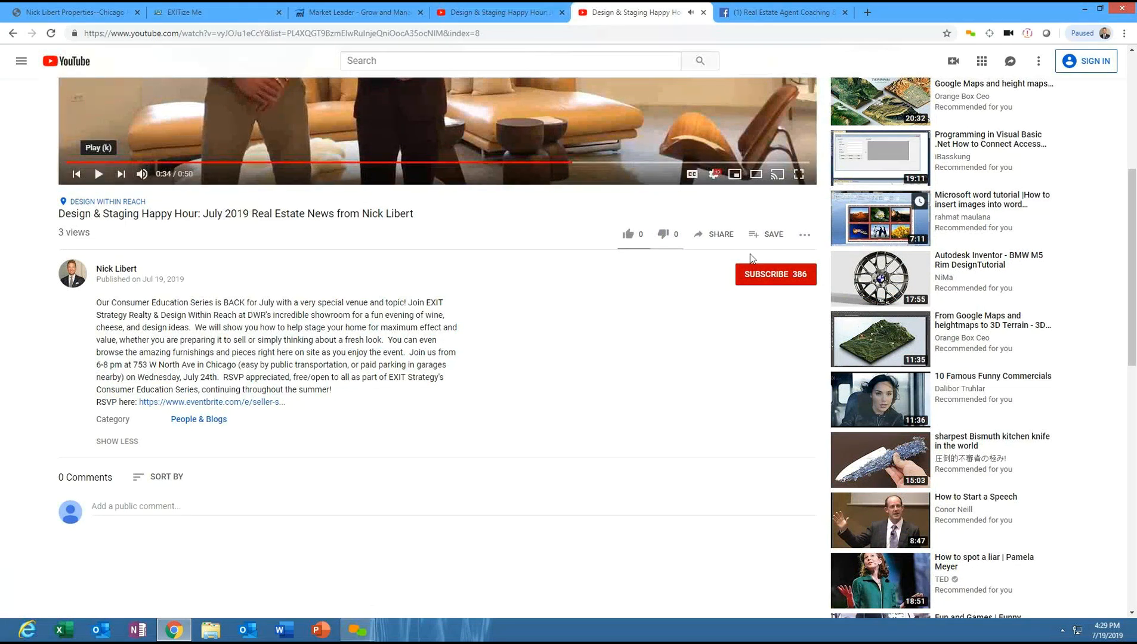
# - Copy the video's short share link
pyautogui.click(714, 234)
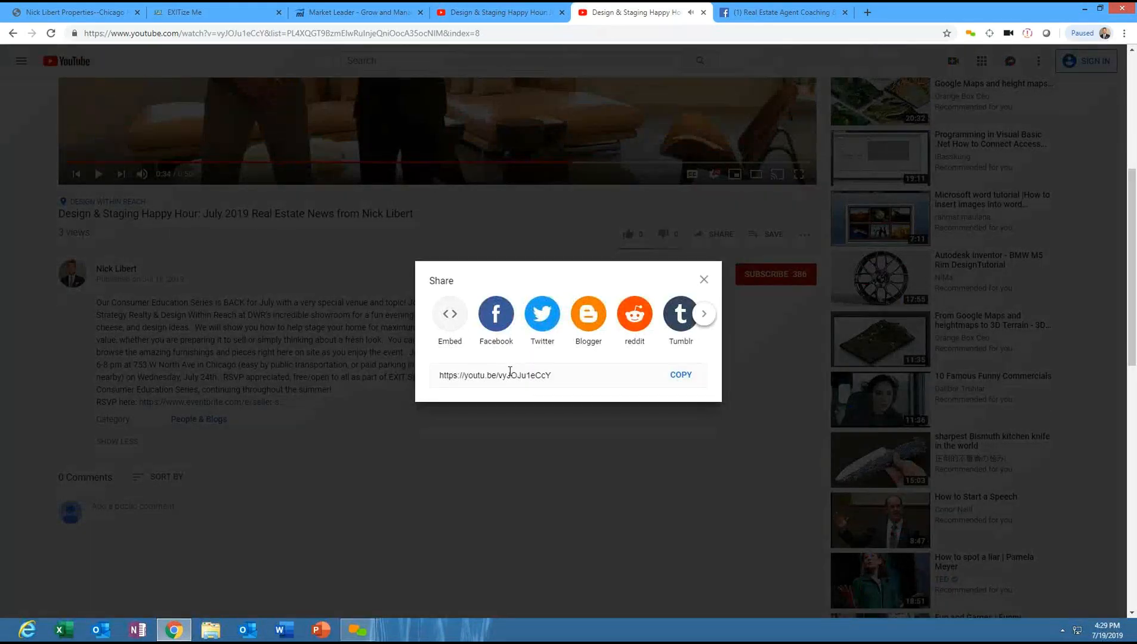
pyautogui.click(510, 371)
pyautogui.click(674, 380)
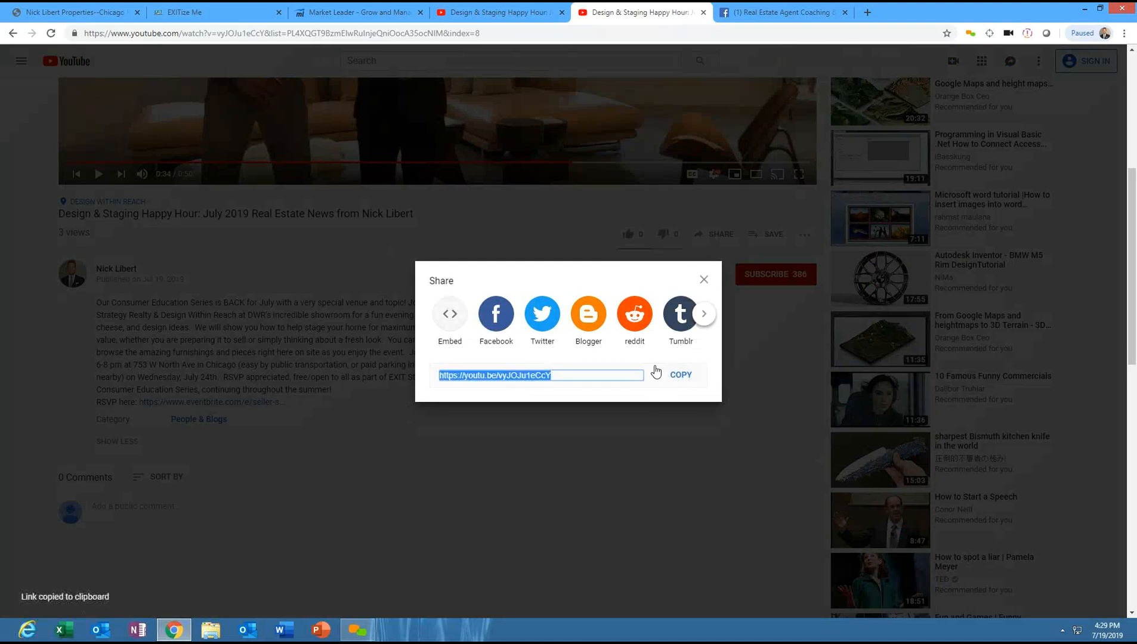
# - Paste the share link into the newsletter video placeholder's URL field and submit it
pyautogui.click(352, 12)
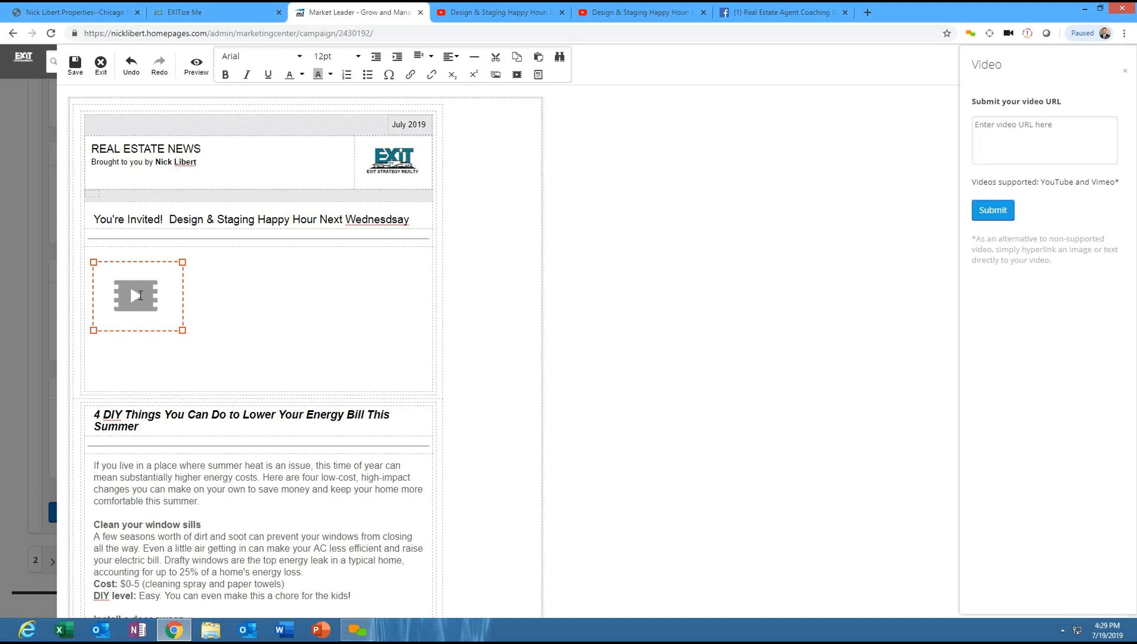
pyautogui.click(981, 127)
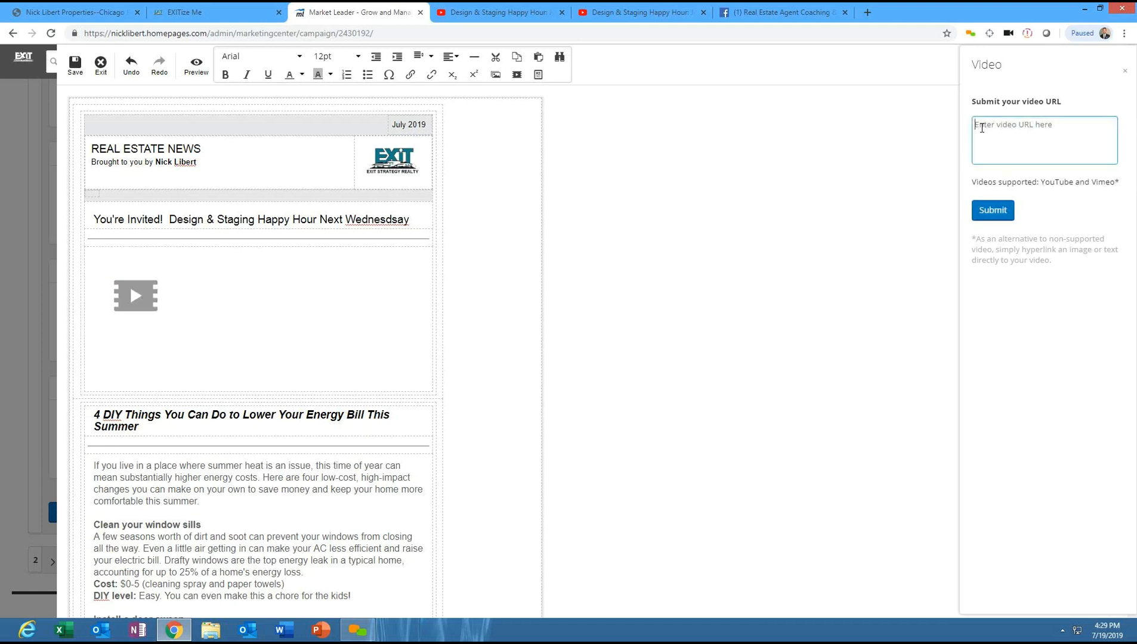
pyautogui.rightClick(990, 125)
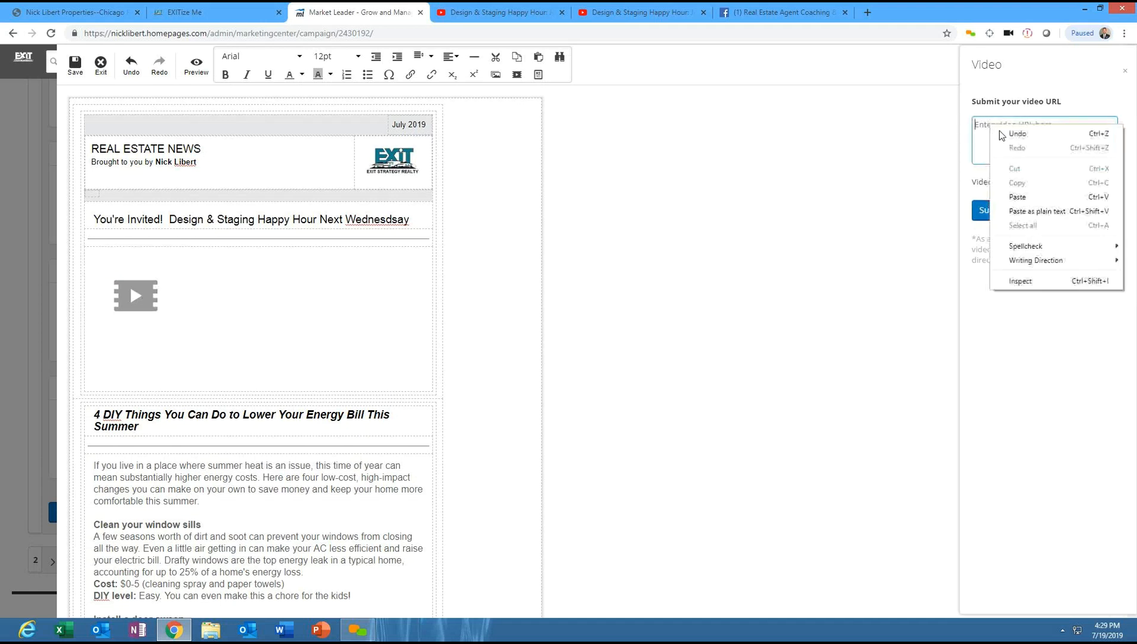
pyautogui.click(1017, 197)
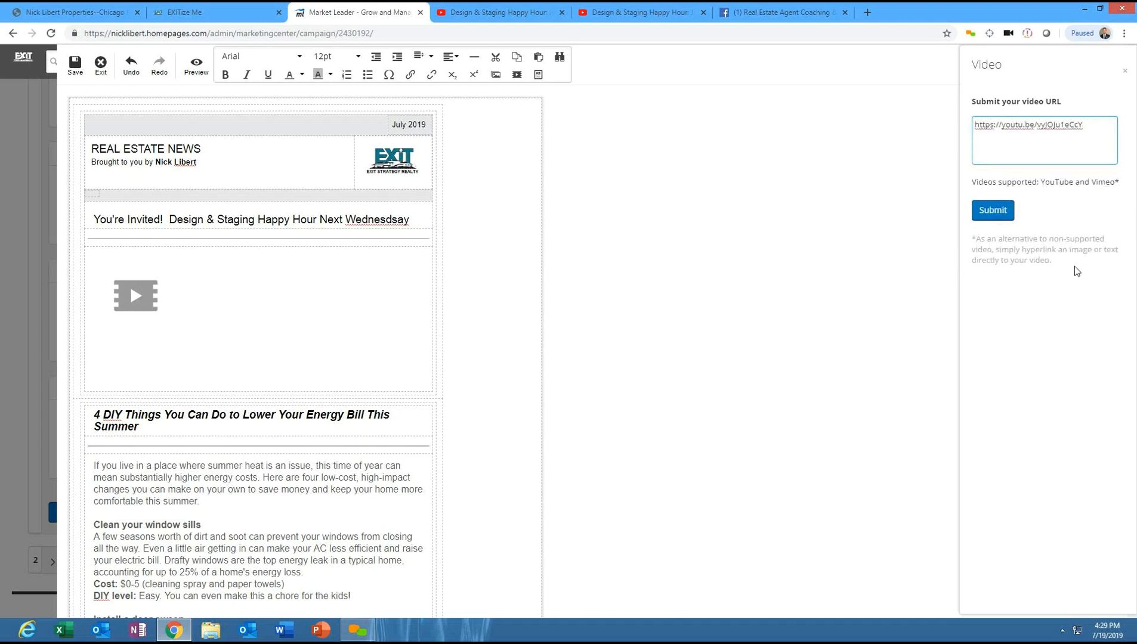
pyautogui.click(989, 211)
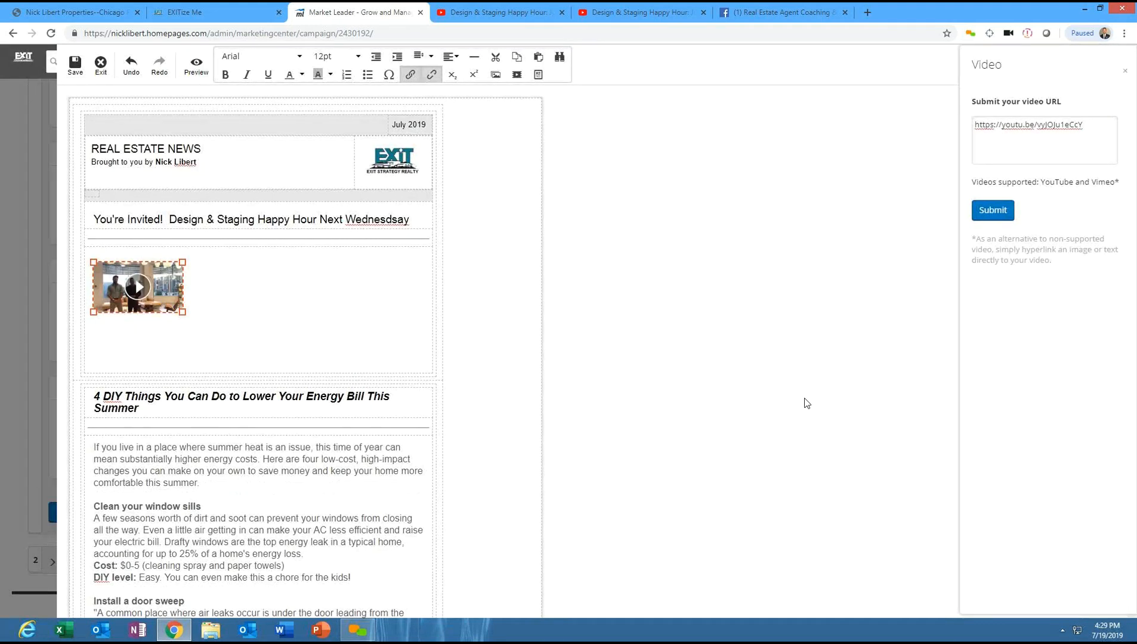
# - Enlarge the embedded video to the full column width and remove the extra blank line below it
pyautogui.moveTo(183, 314); pyautogui.dragTo(425, 316)
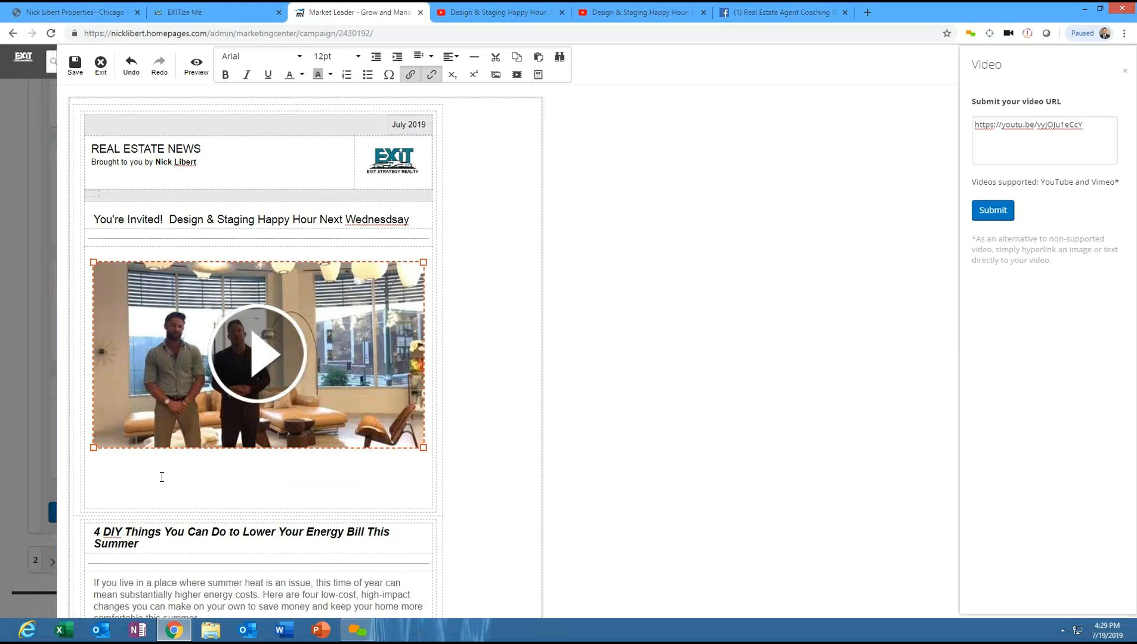
pyautogui.click(146, 466)
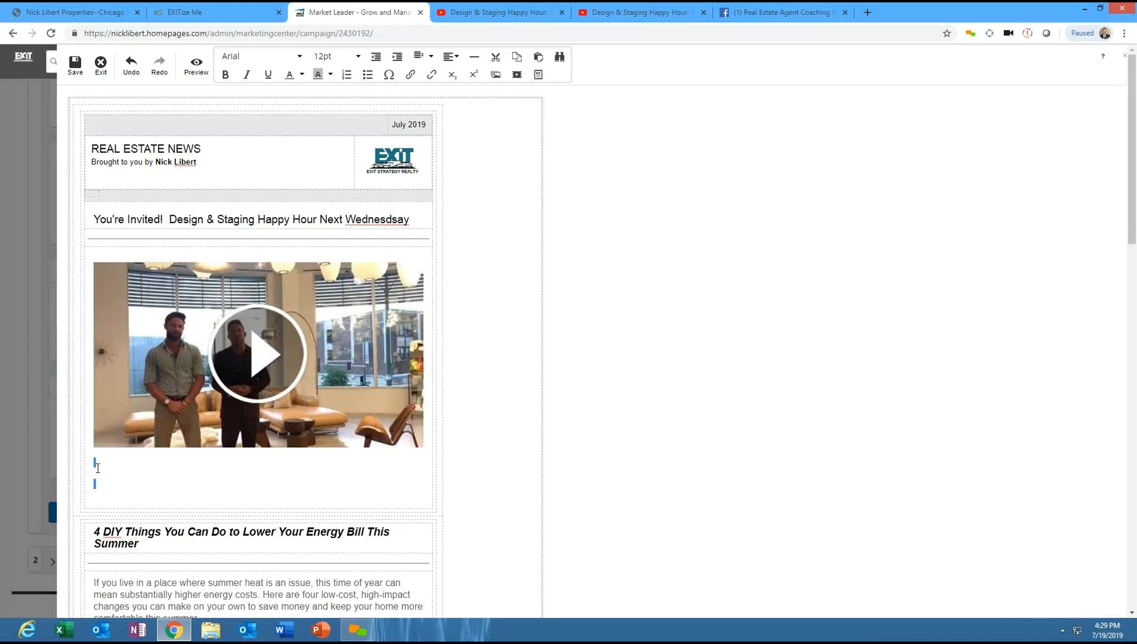
pyautogui.click(96, 497)
pyautogui.press('BackSpace')
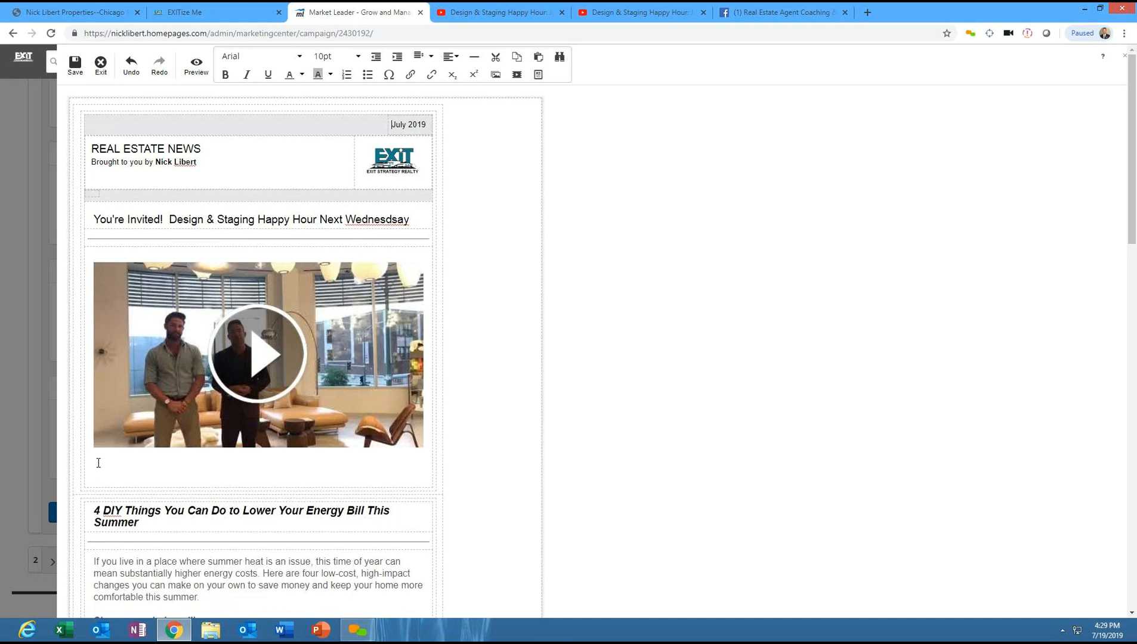
# - Copy the video's full description text on YouTube
pyautogui.click(620, 11)
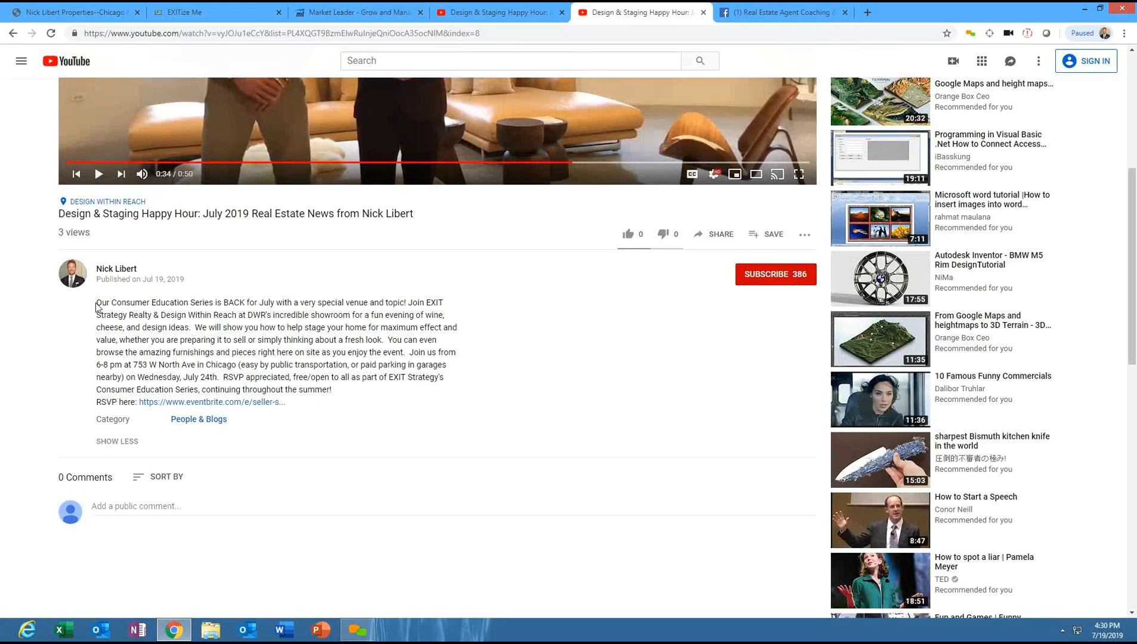
pyautogui.moveTo(98, 307); pyautogui.dragTo(399, 417)
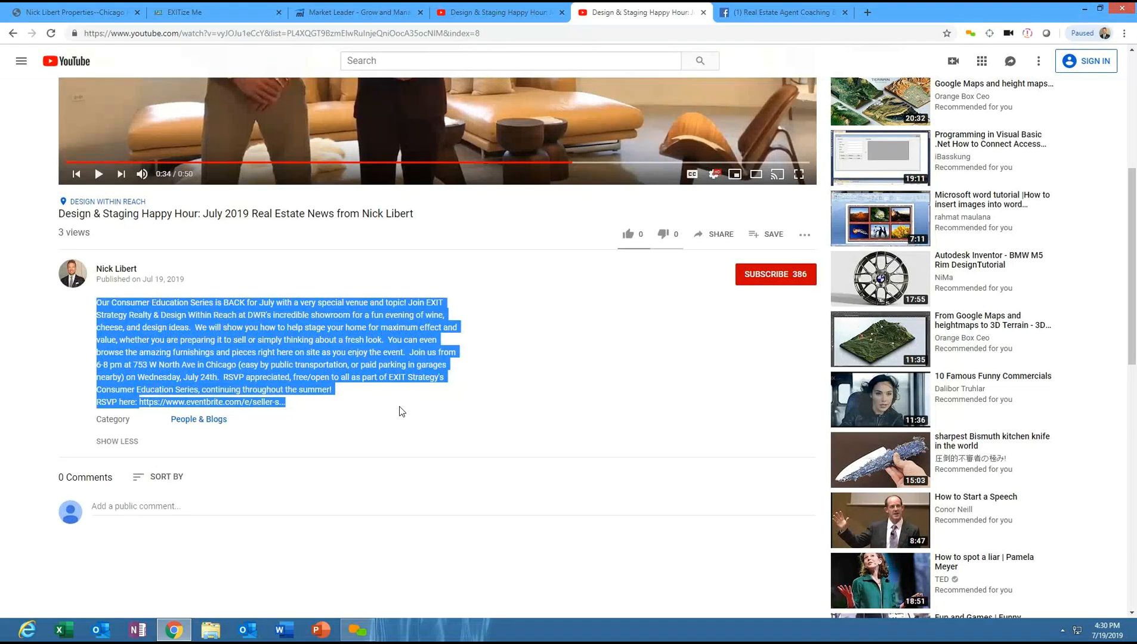
pyautogui.rightClick(203, 333)
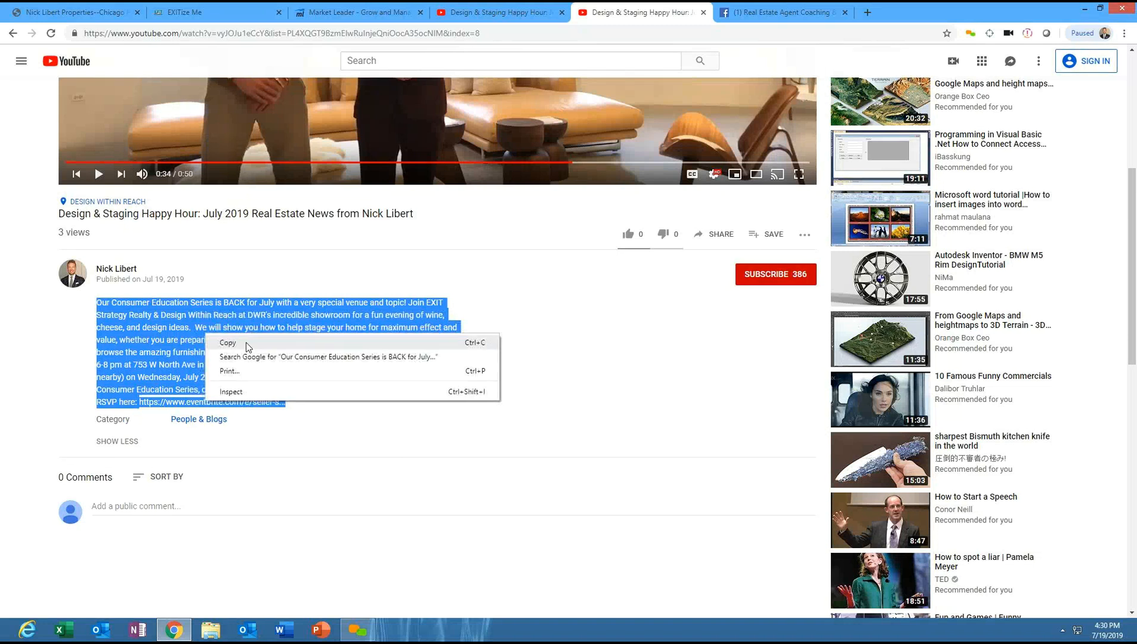
pyautogui.click(245, 343)
# - Paste the description below the video in the newsletter and delete its truncated Eventbrite link
pyautogui.click(315, 8)
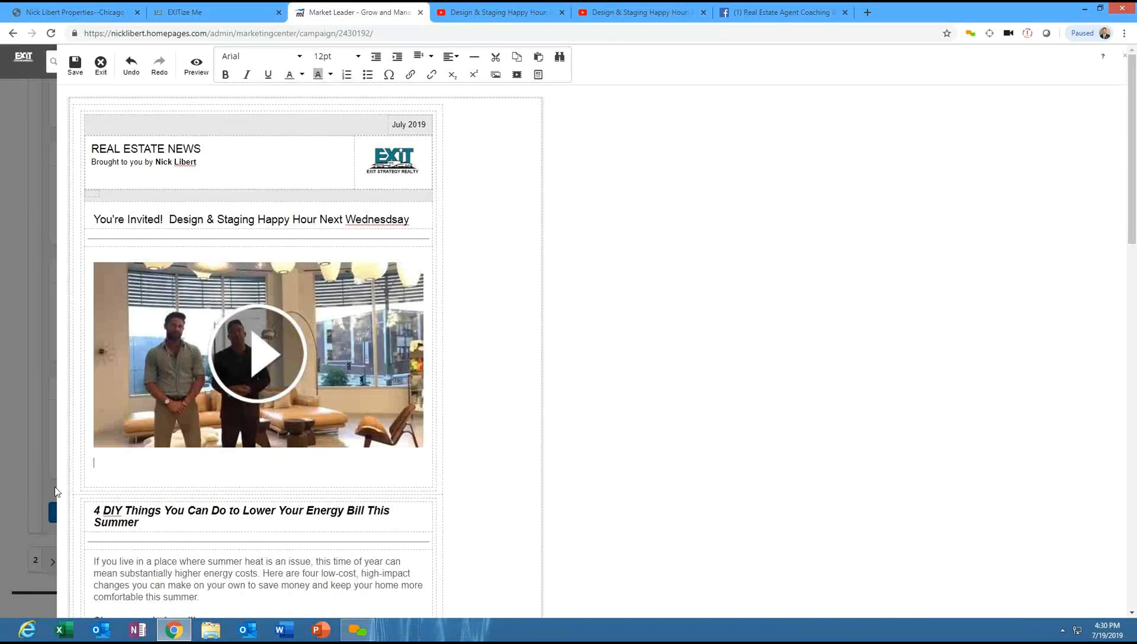
pyautogui.rightClick(105, 461)
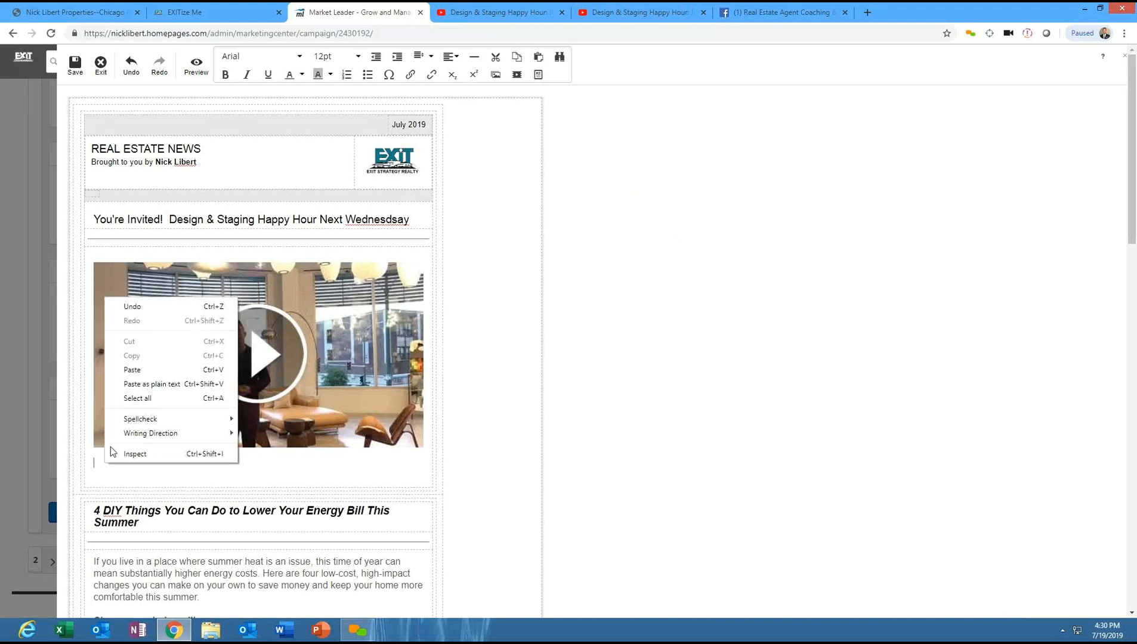
pyautogui.click(127, 371)
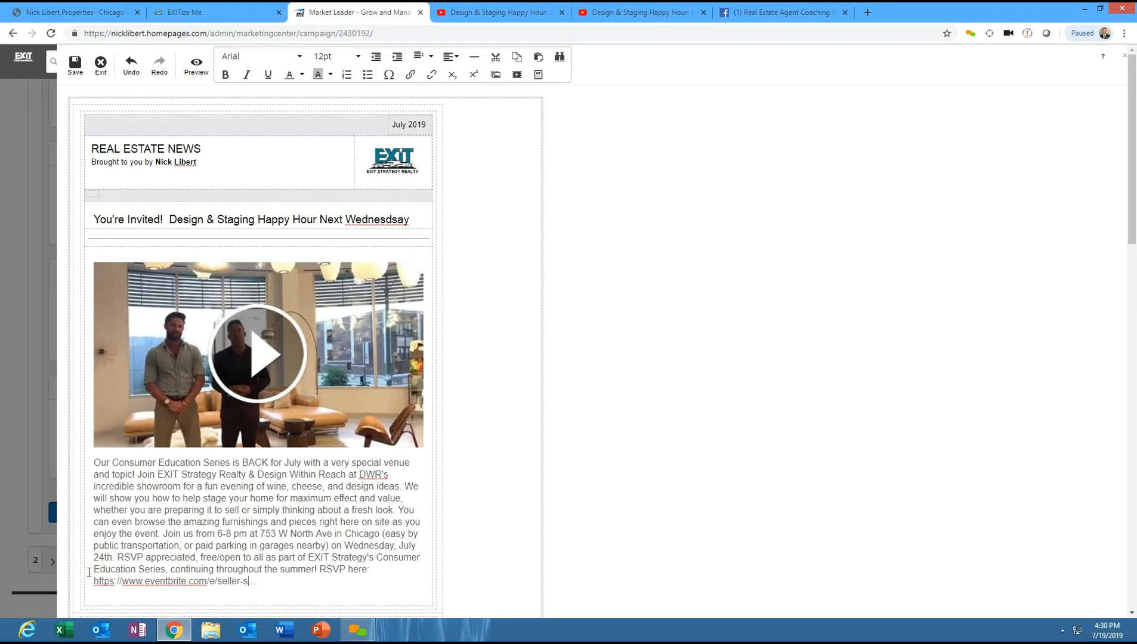
pyautogui.moveTo(157, 579); pyautogui.dragTo(284, 596)
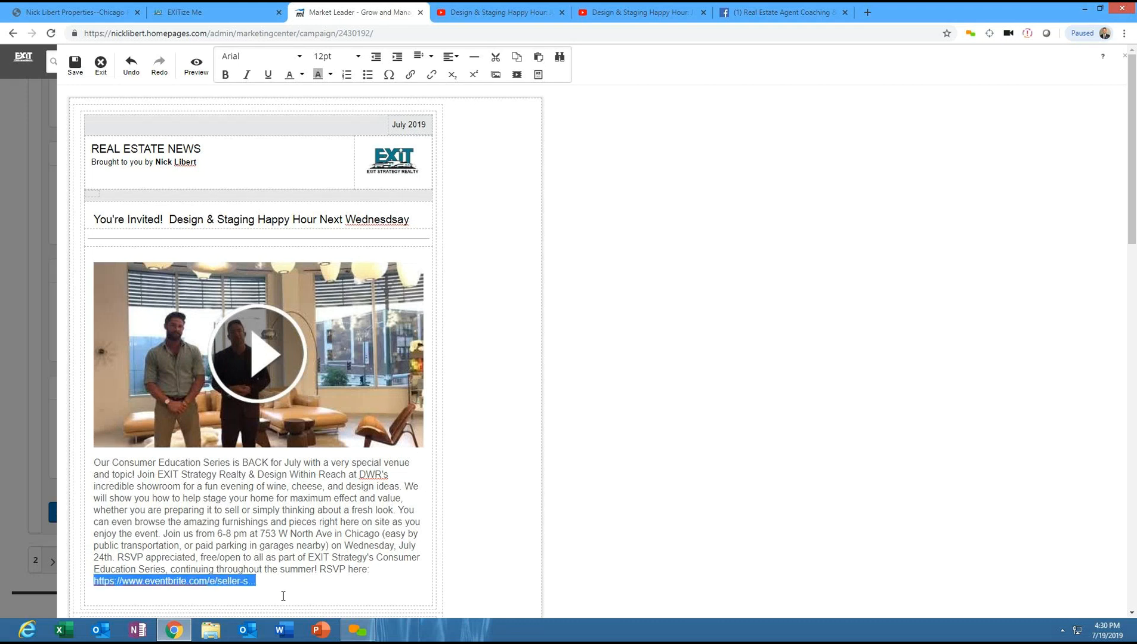
pyautogui.press('BackSpace')
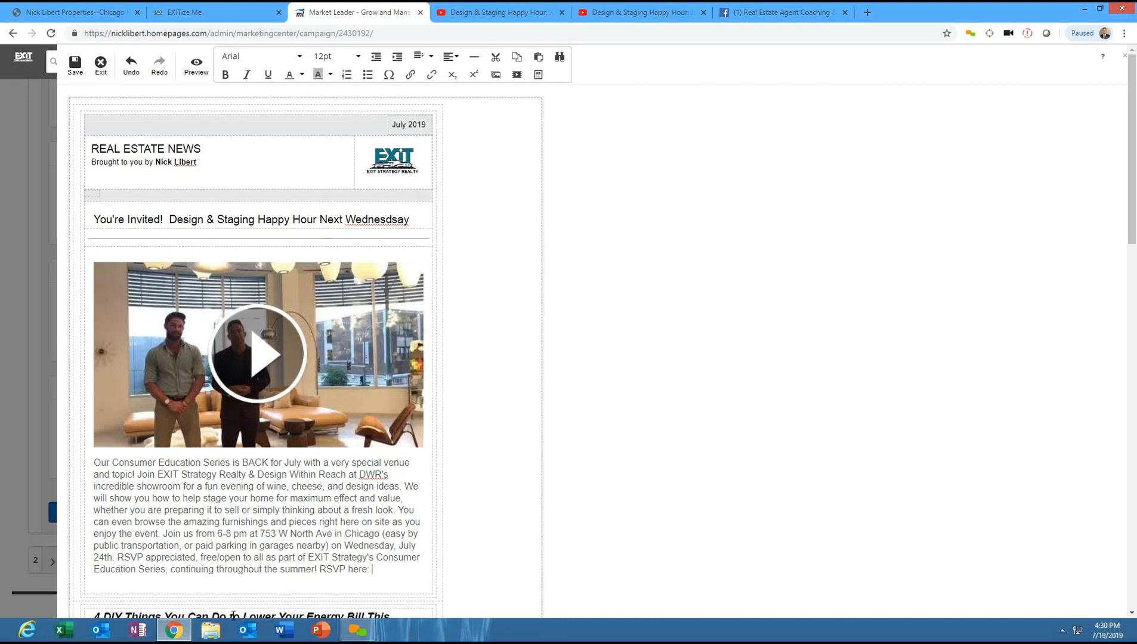
# - Switch to the second YouTube tab and open the Eventbrite event management page from the address bar
pyautogui.click(501, 12)
pyautogui.hotkey('ctrl', 'Tab')
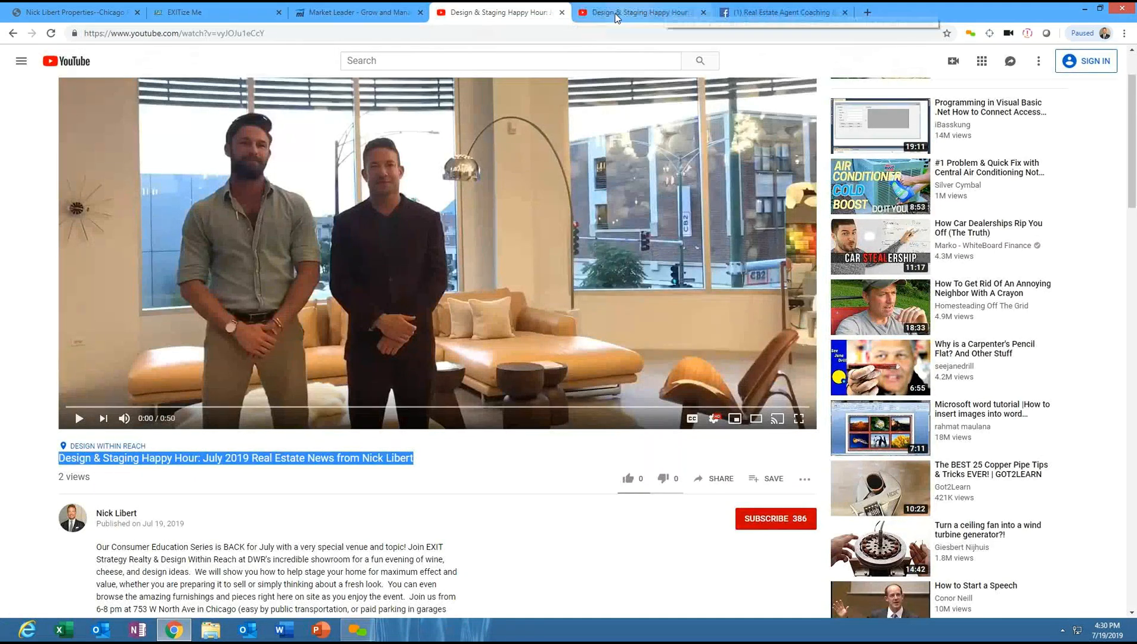
pyautogui.click(262, 39)
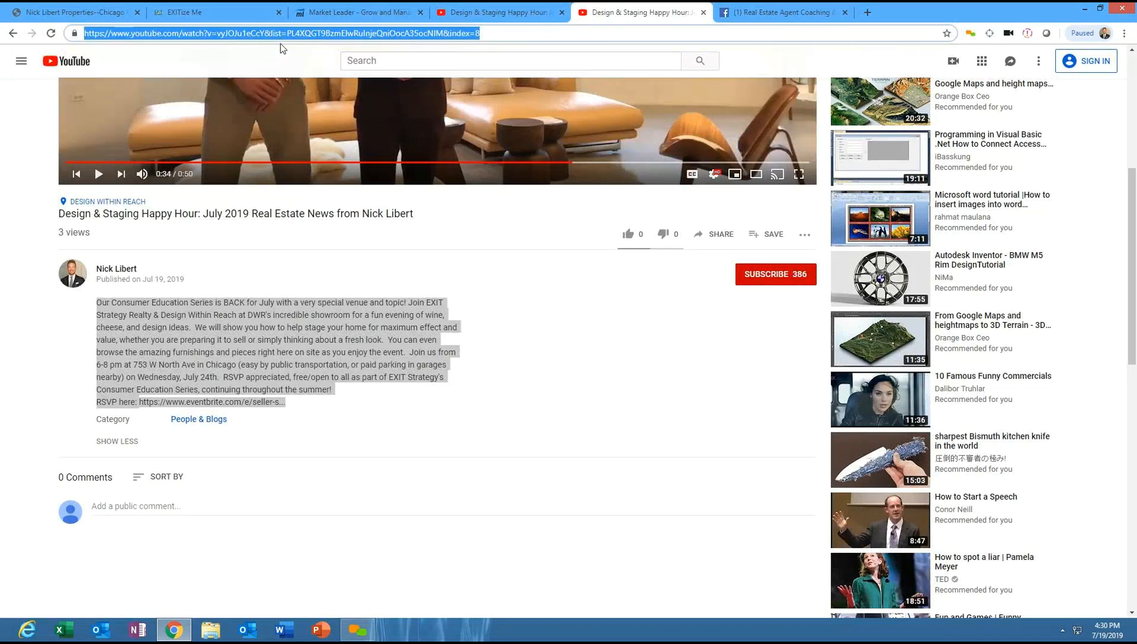
pyautogui.press('BackSpace')
pyautogui.write('eventbrite.com')
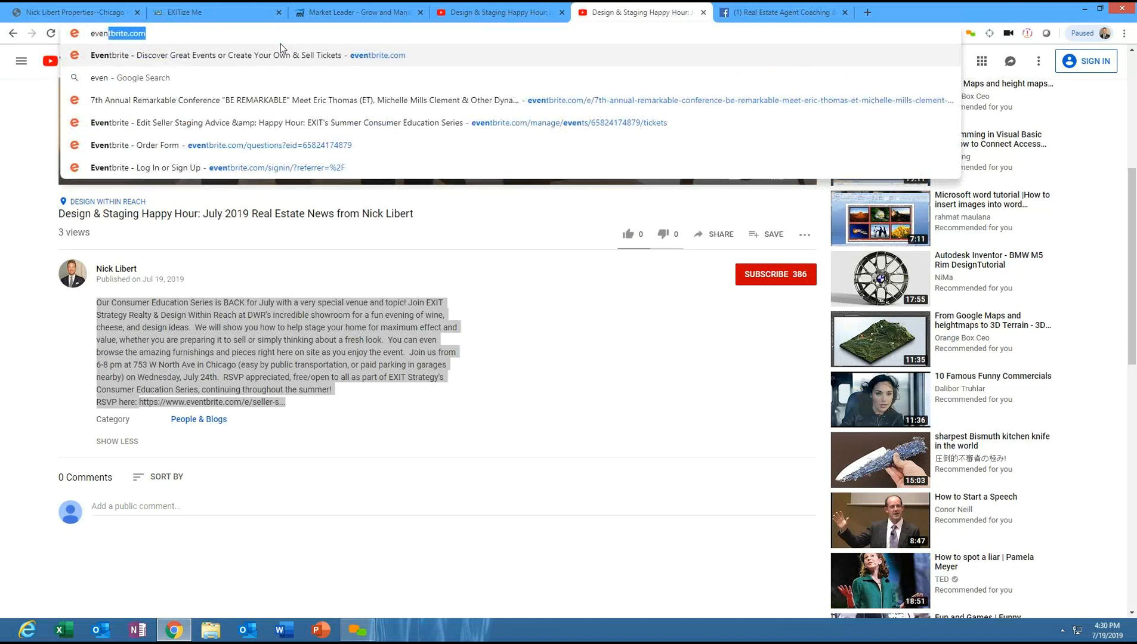
pyautogui.click(296, 124)
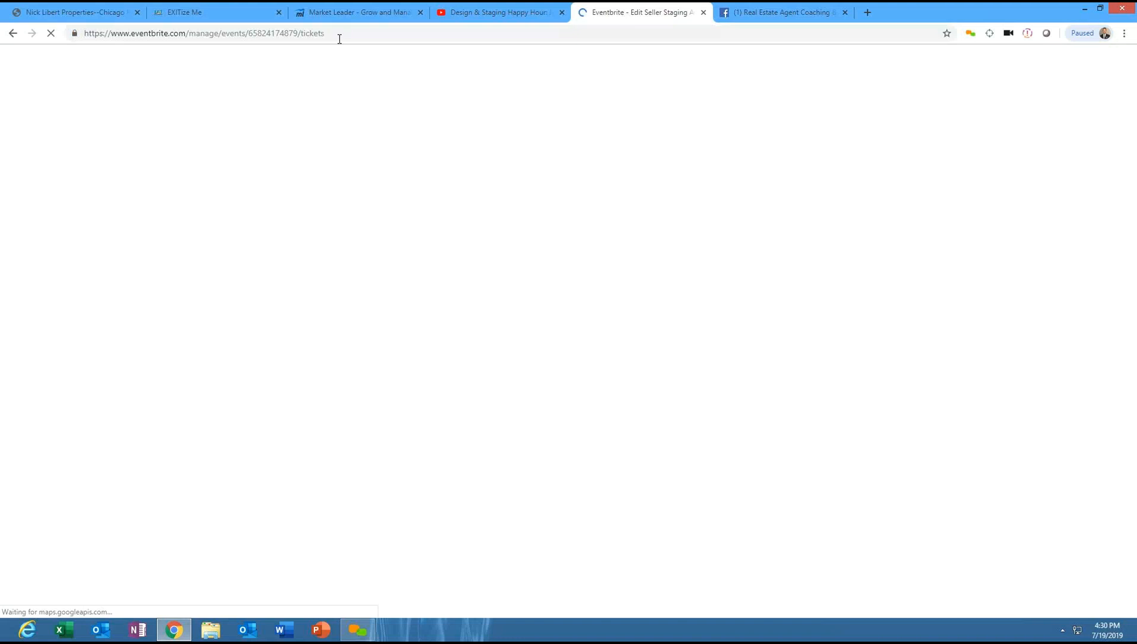
# - Open the event's public Eventbrite page and copy its full URL
pyautogui.click(338, 33)
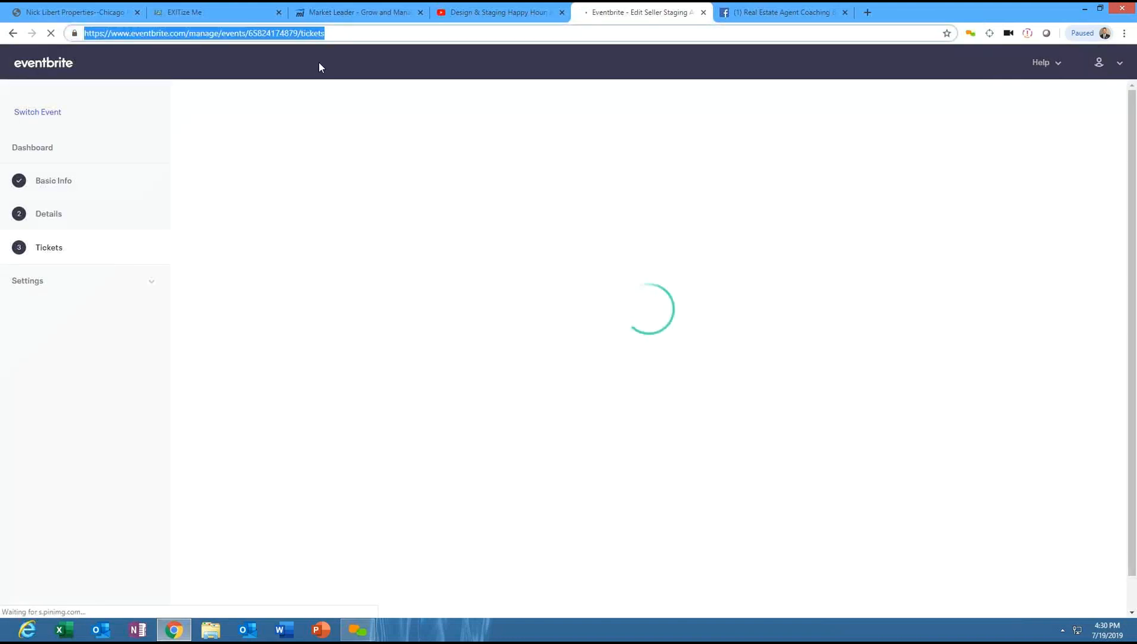
pyautogui.click(332, 36)
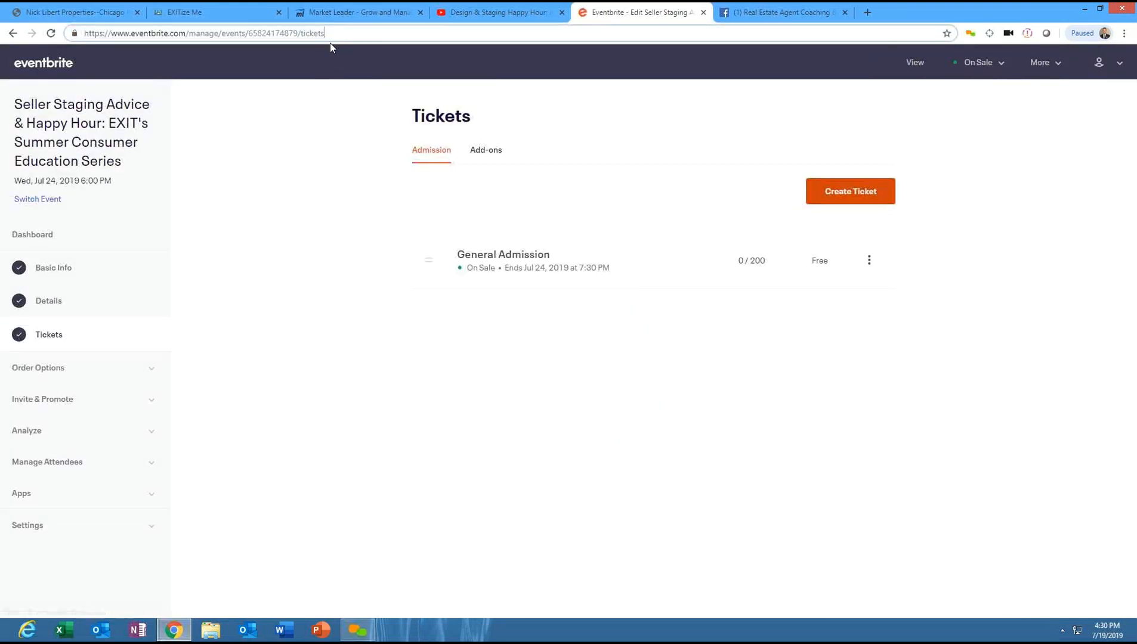
pyautogui.press('BackSpace')
pyautogui.press('BackSpace')
pyautogui.press('BackSpace')
pyautogui.press('BackSpace')
pyautogui.press('BackSpace')
pyautogui.press('BackSpace')
pyautogui.press('BackSpace')
pyautogui.press('BackSpace')
pyautogui.press('Return')
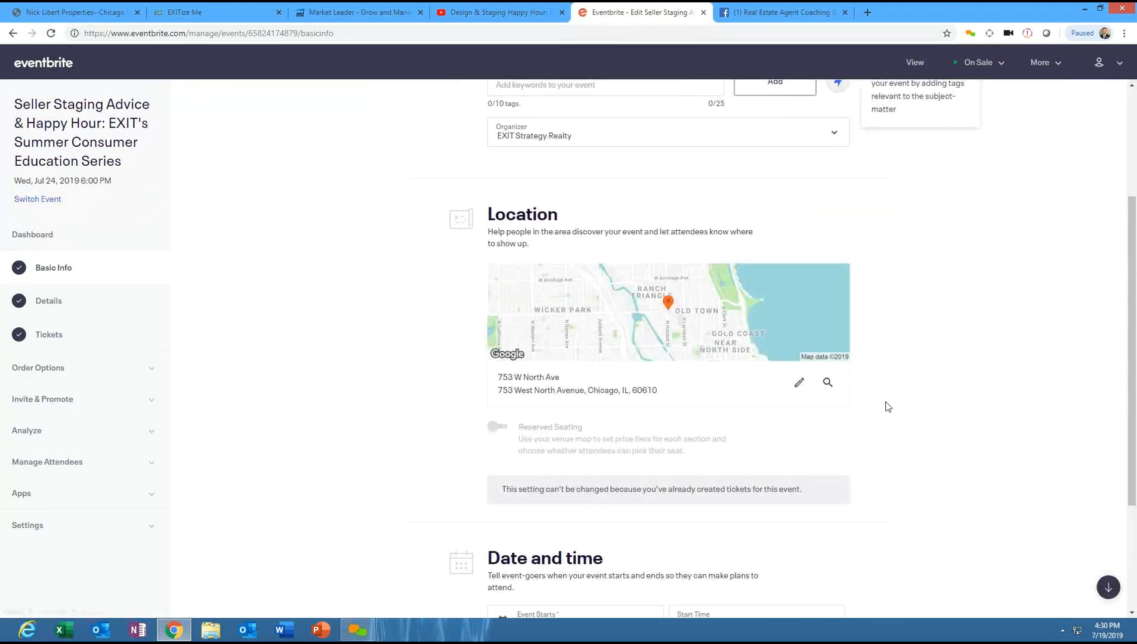
pyautogui.scroll(-3, 1127, 280)
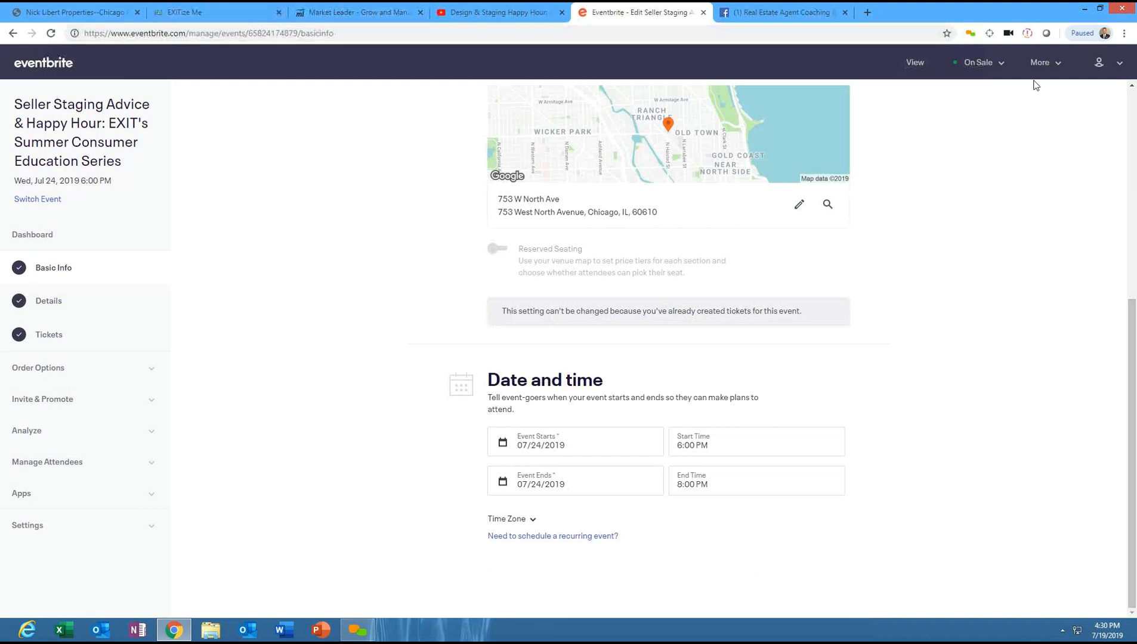
pyautogui.click(913, 62)
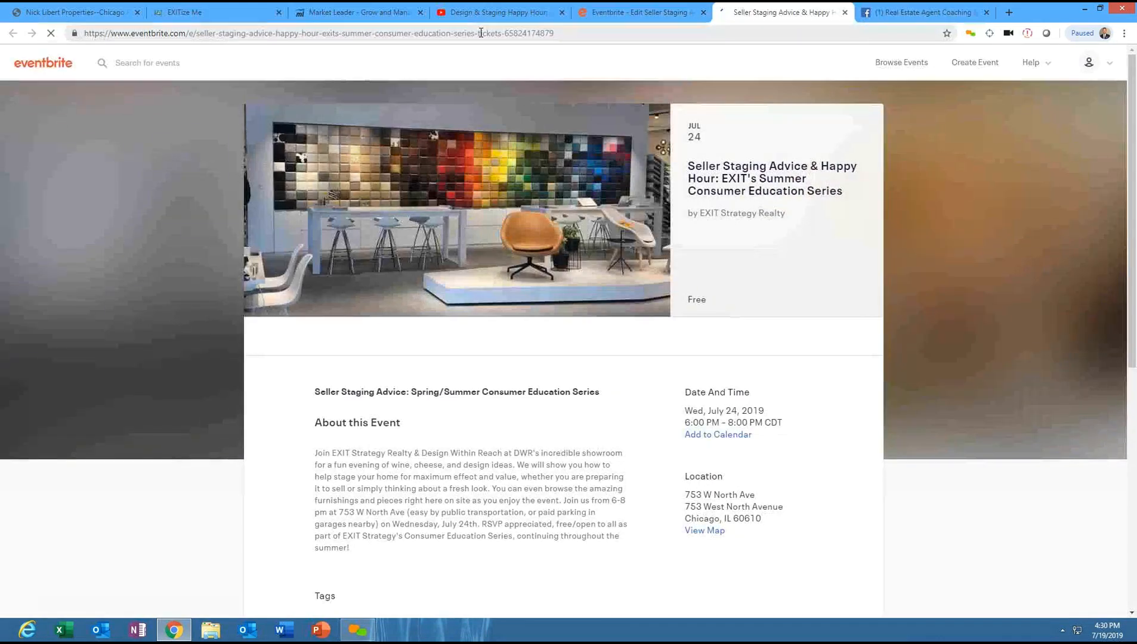
pyautogui.click(482, 32)
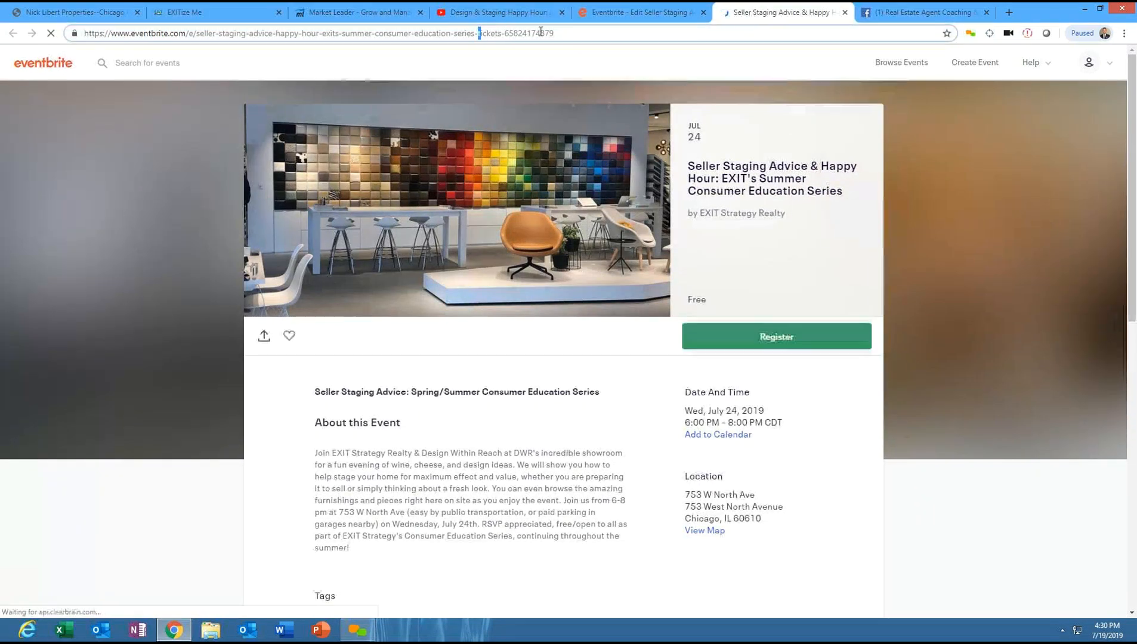
pyautogui.moveTo(552, 33); pyautogui.dragTo(34, 42)
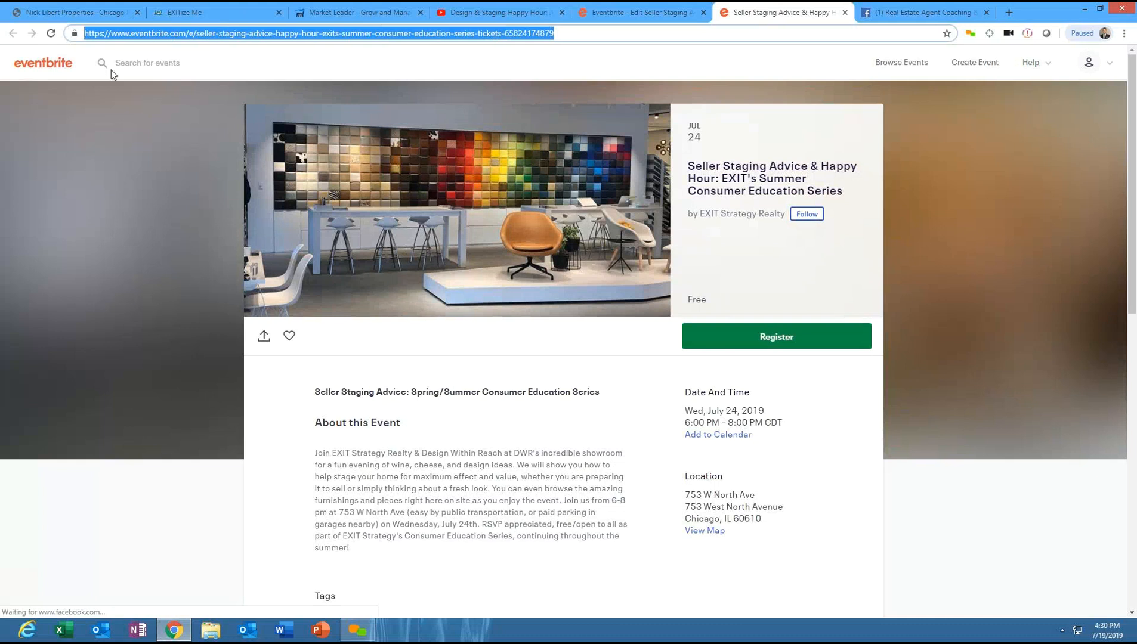
pyautogui.rightClick(240, 33)
pyautogui.click(268, 73)
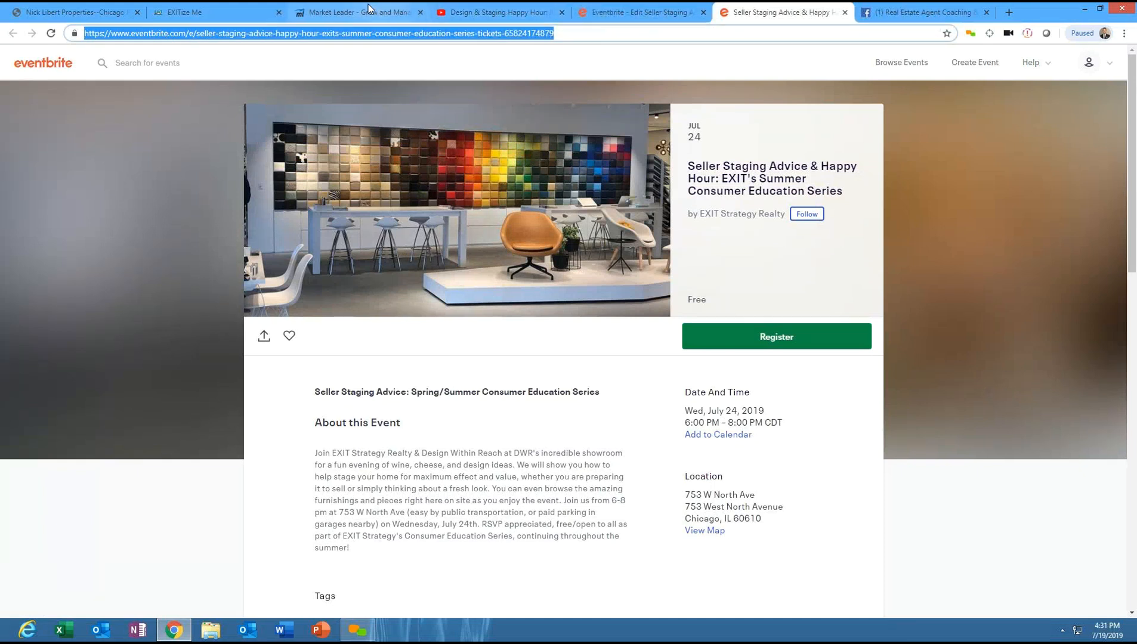
# - Paste the Eventbrite event URL after "RSVP here:" at the end of the newsletter description
pyautogui.click(335, 7)
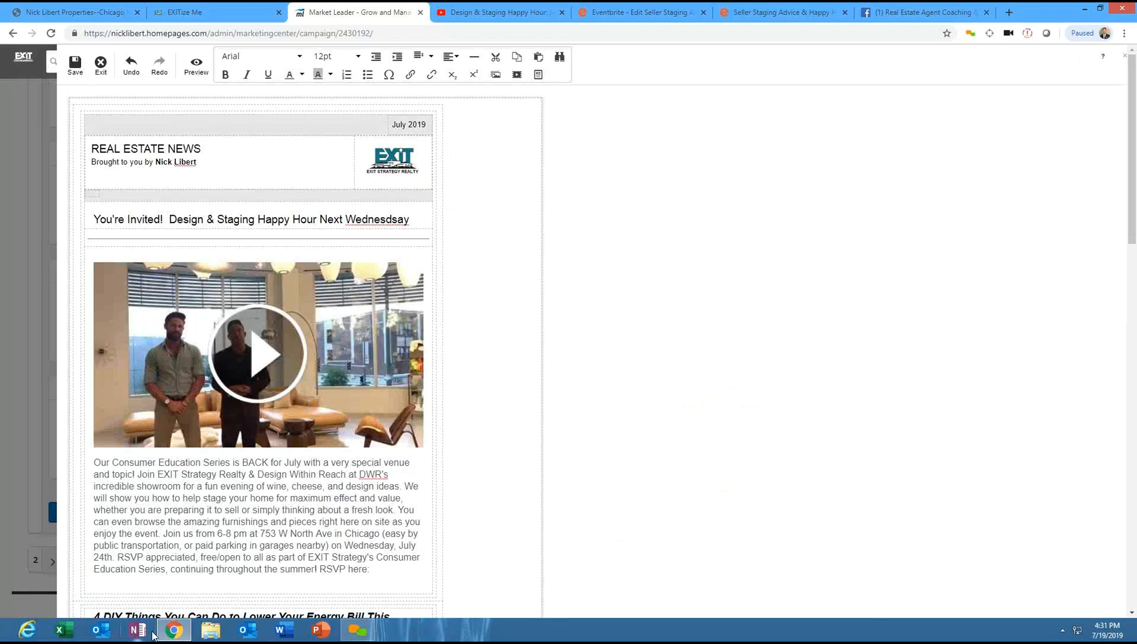
pyautogui.rightClick(377, 568)
pyautogui.click(404, 474)
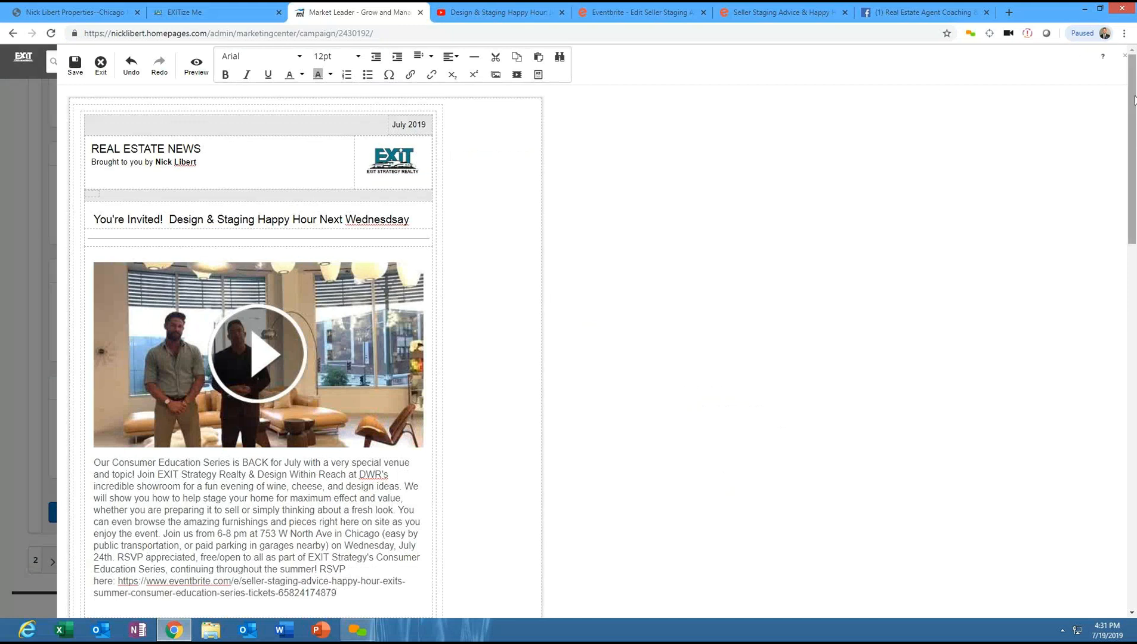
# - Select the pasted URL and insert a link with the Eventbrite event URL, titled Eventbrite Link
pyautogui.scroll(-3, 1134, 149)
pyautogui.moveTo(1135, 152); pyautogui.dragTo(1134, 150)
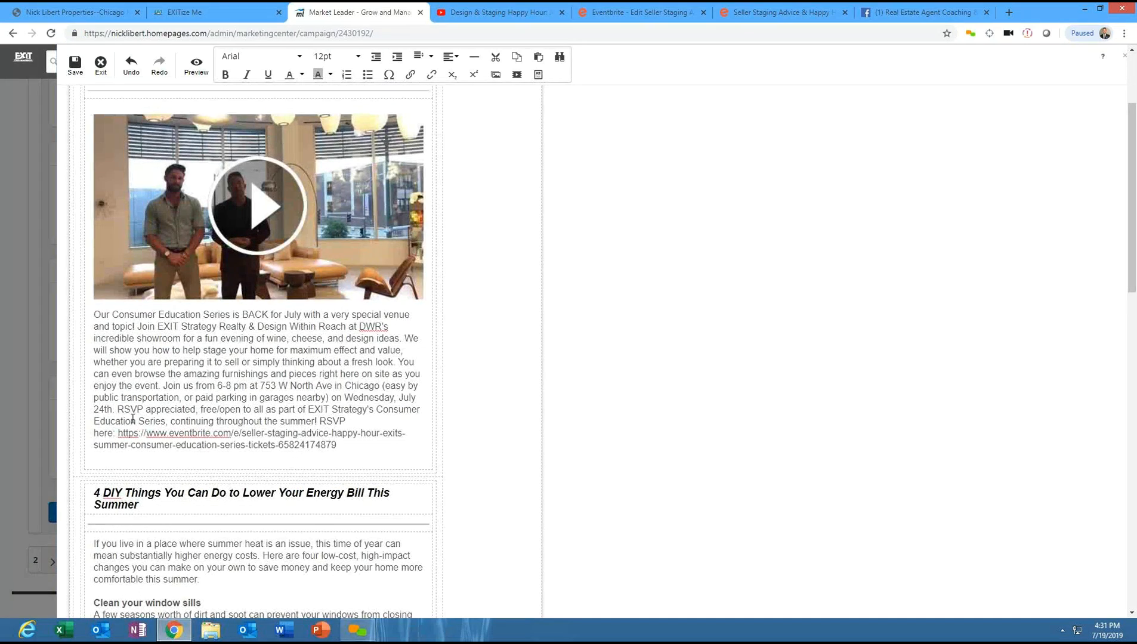
pyautogui.moveTo(119, 430); pyautogui.dragTo(341, 443)
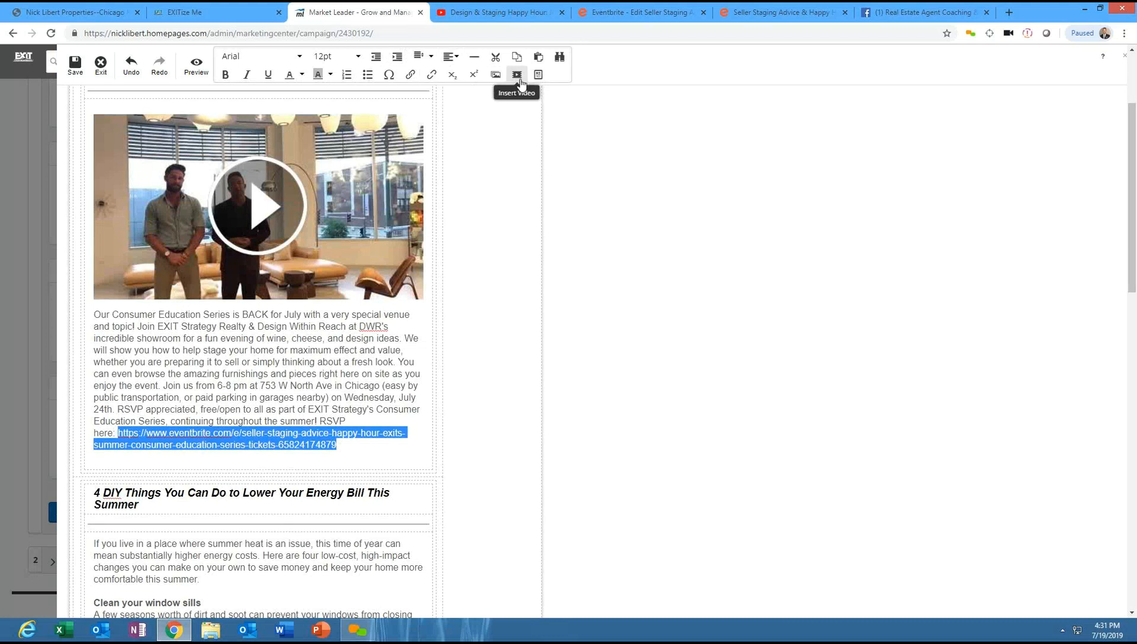
pyautogui.click(411, 75)
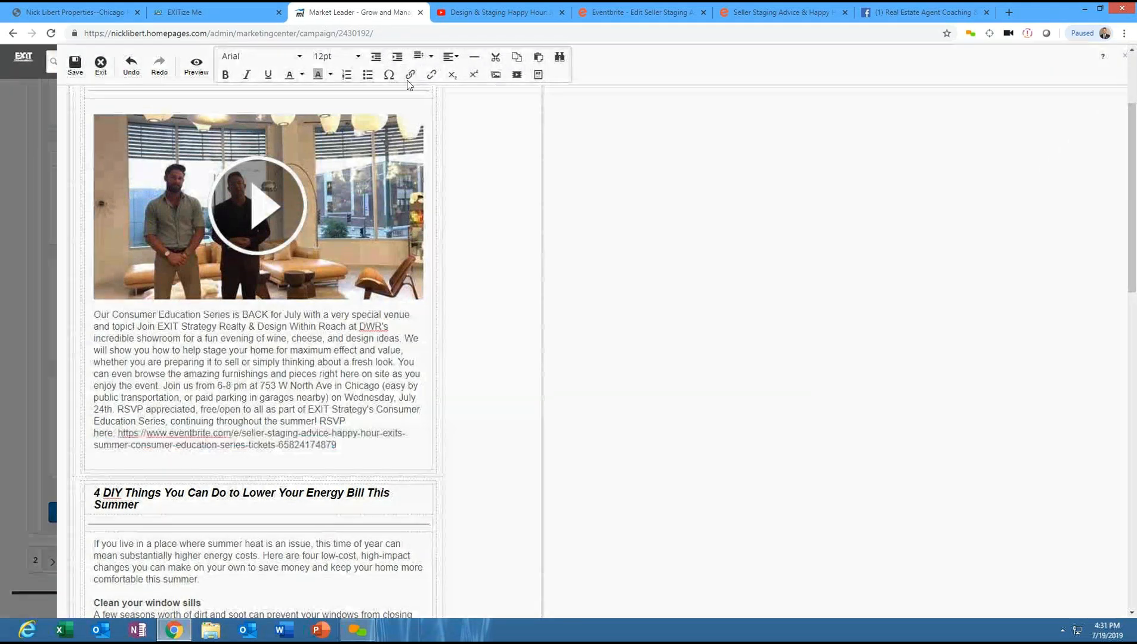
pyautogui.rightClick(518, 283)
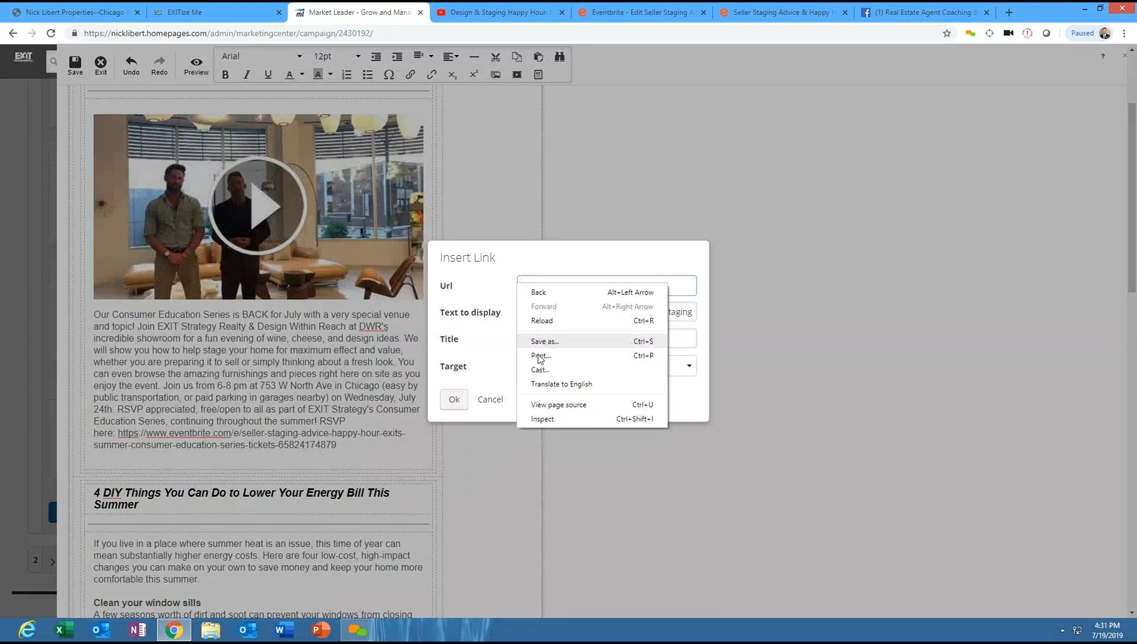
pyautogui.click(540, 281)
pyautogui.click(535, 284)
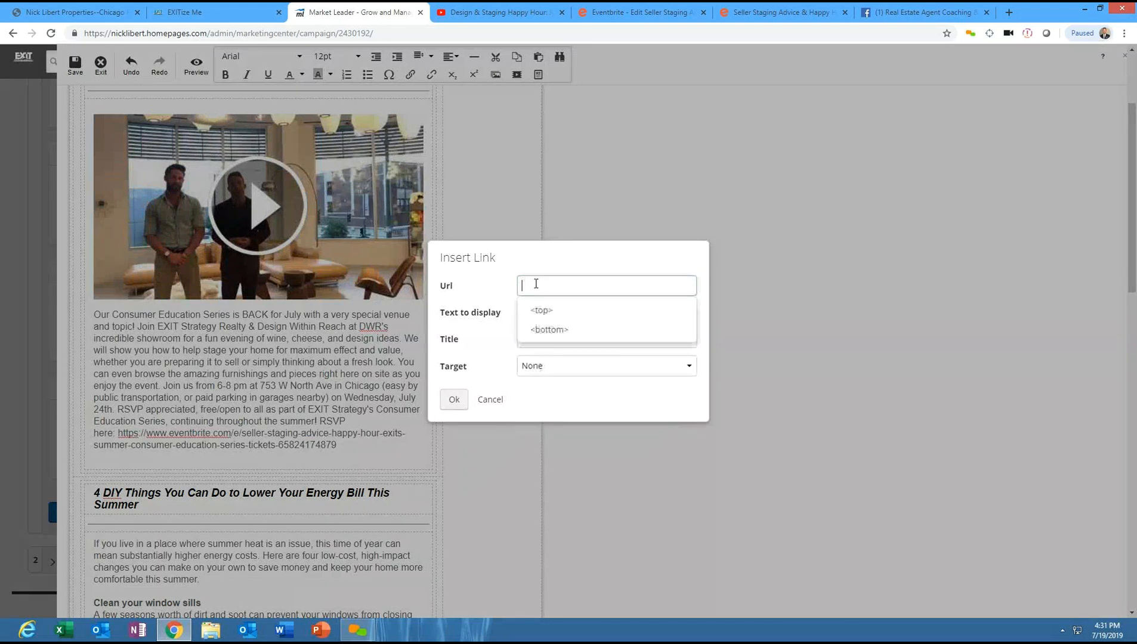
pyautogui.rightClick(545, 288)
pyautogui.click(575, 354)
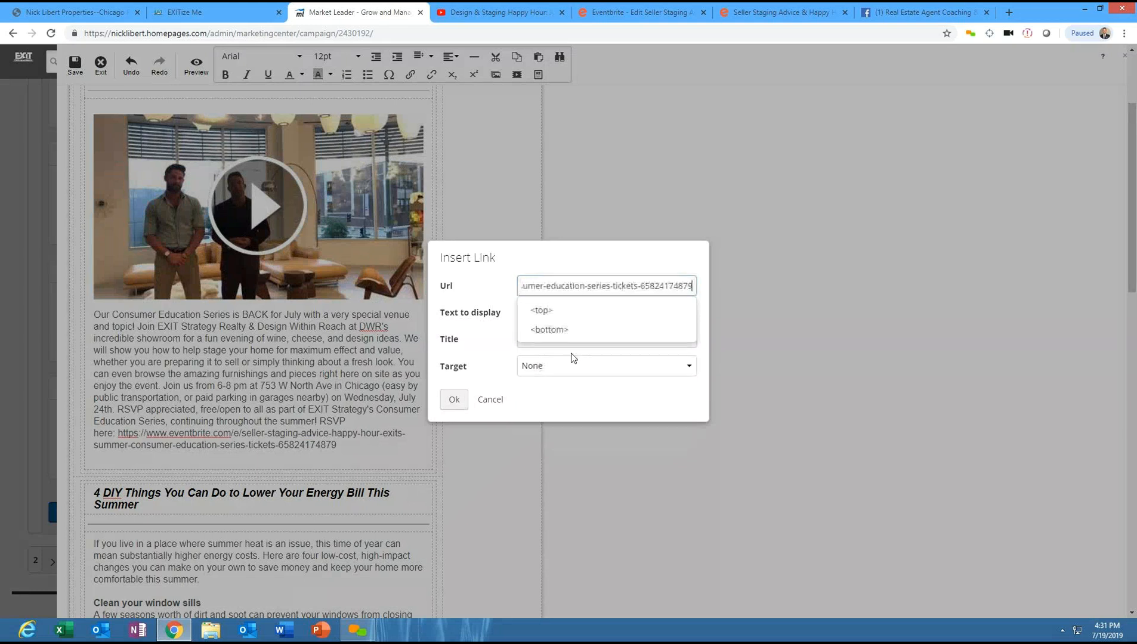
pyautogui.click(552, 397)
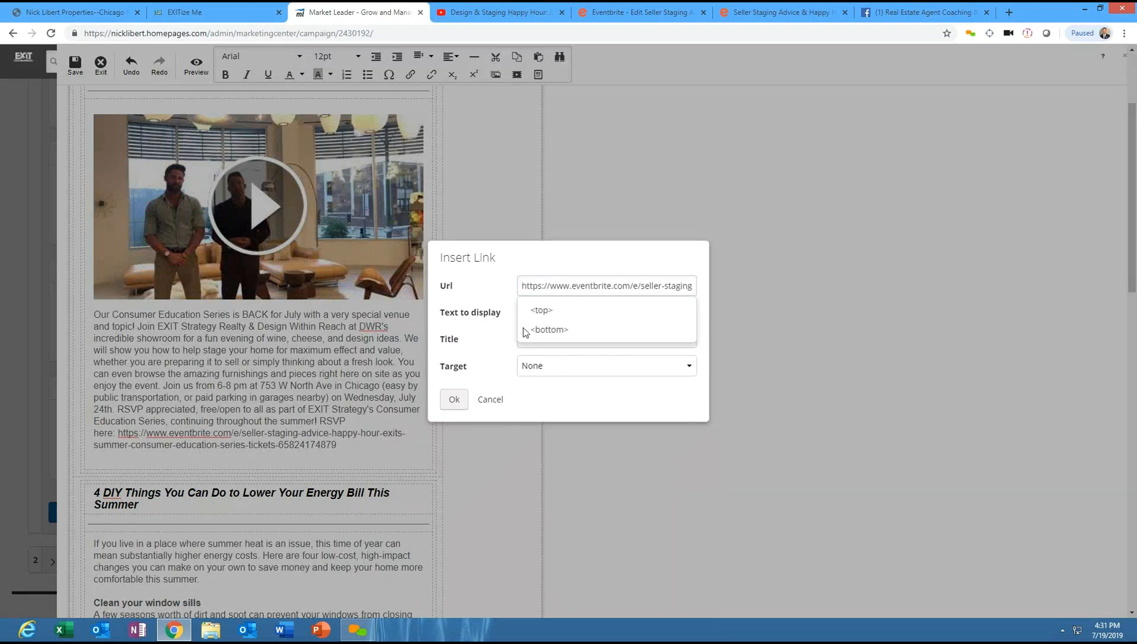
pyautogui.click(485, 336)
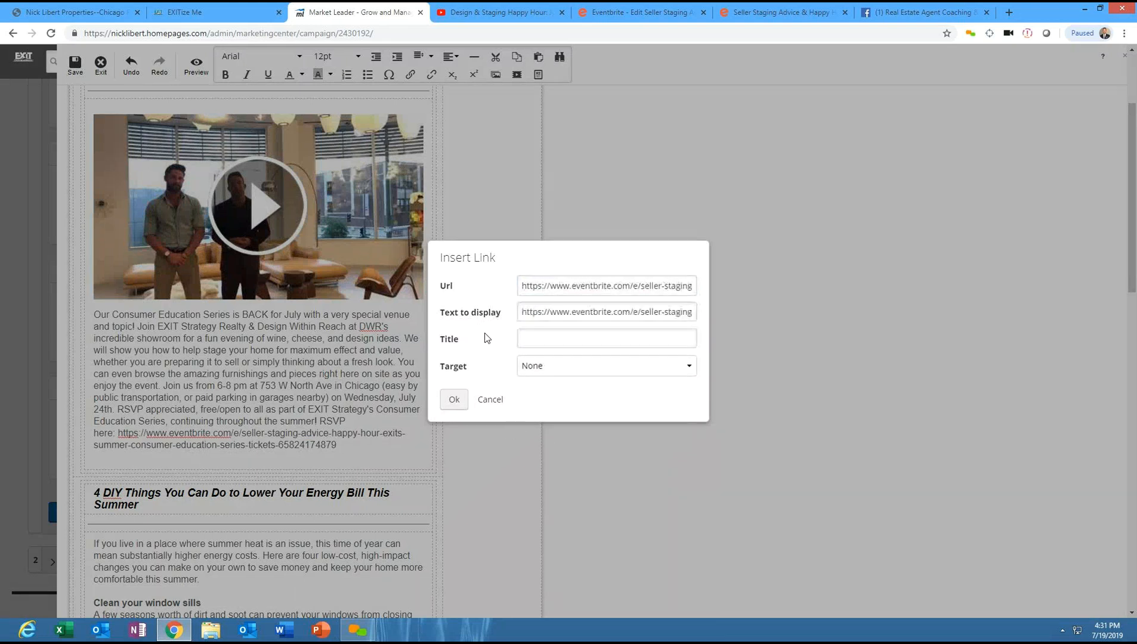
pyautogui.click(530, 340)
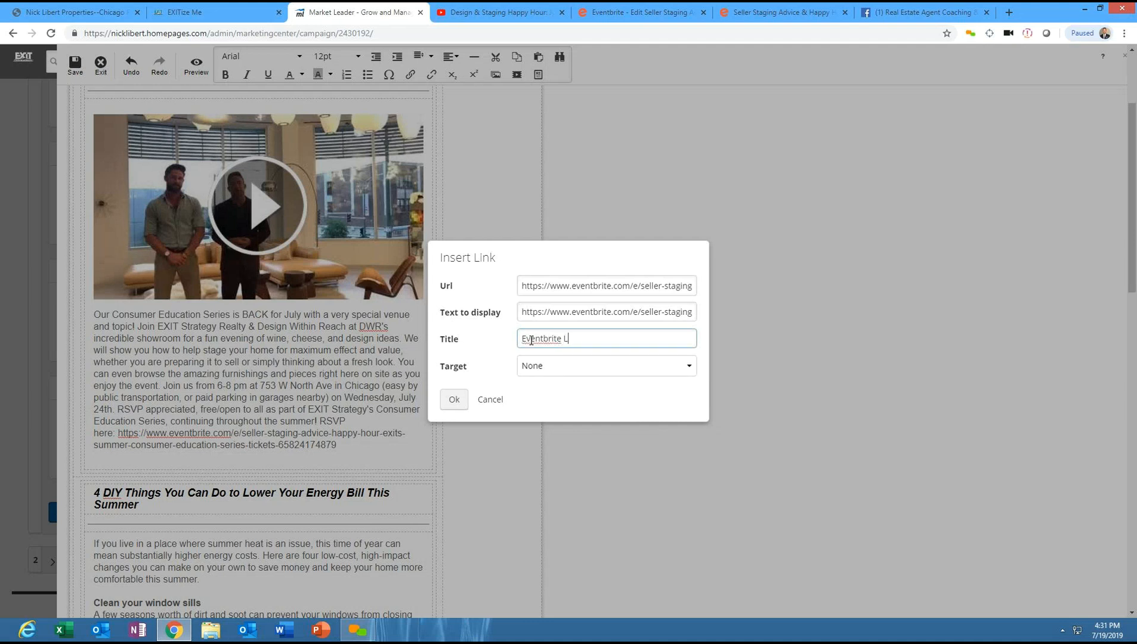
# - Set the link's target to New window and apply the link
pyautogui.click(544, 368)
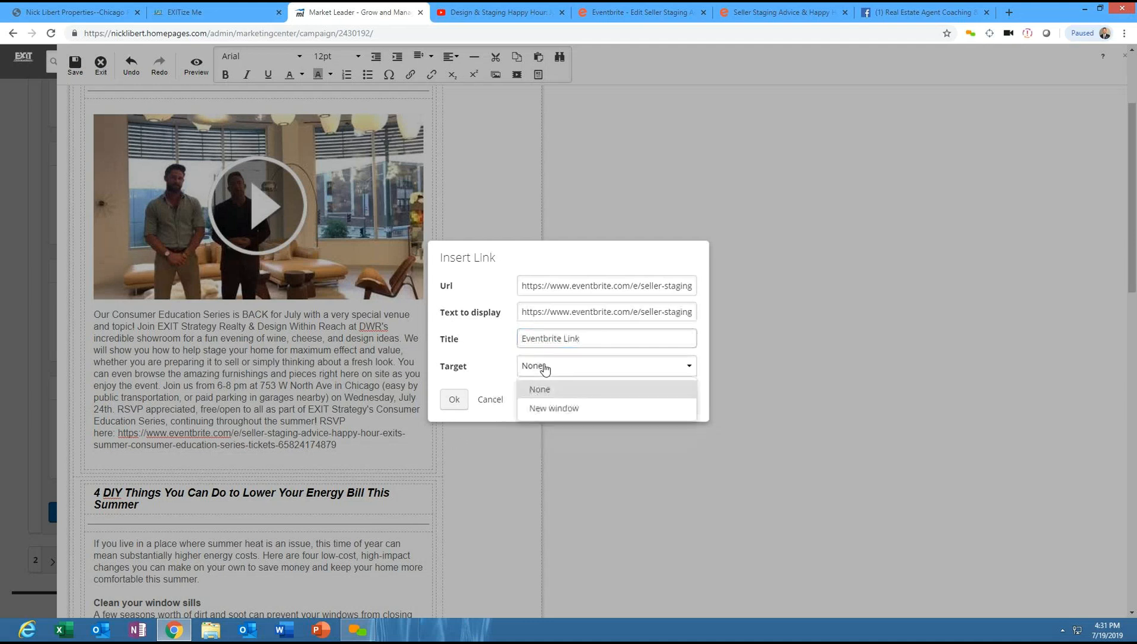
pyautogui.click(544, 370)
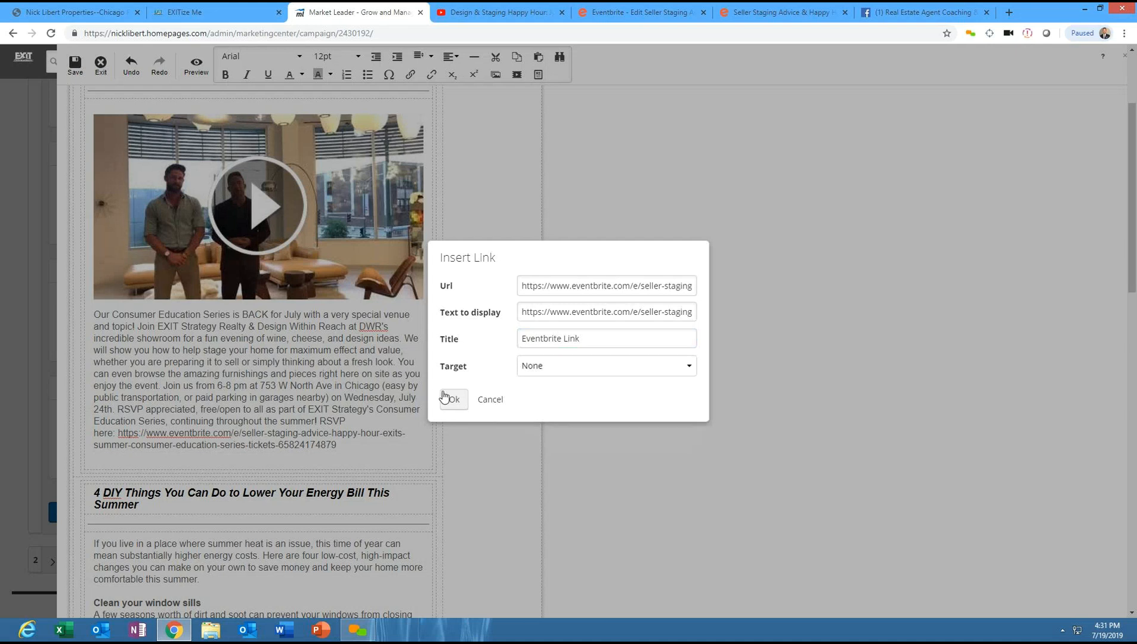
pyautogui.click(546, 375)
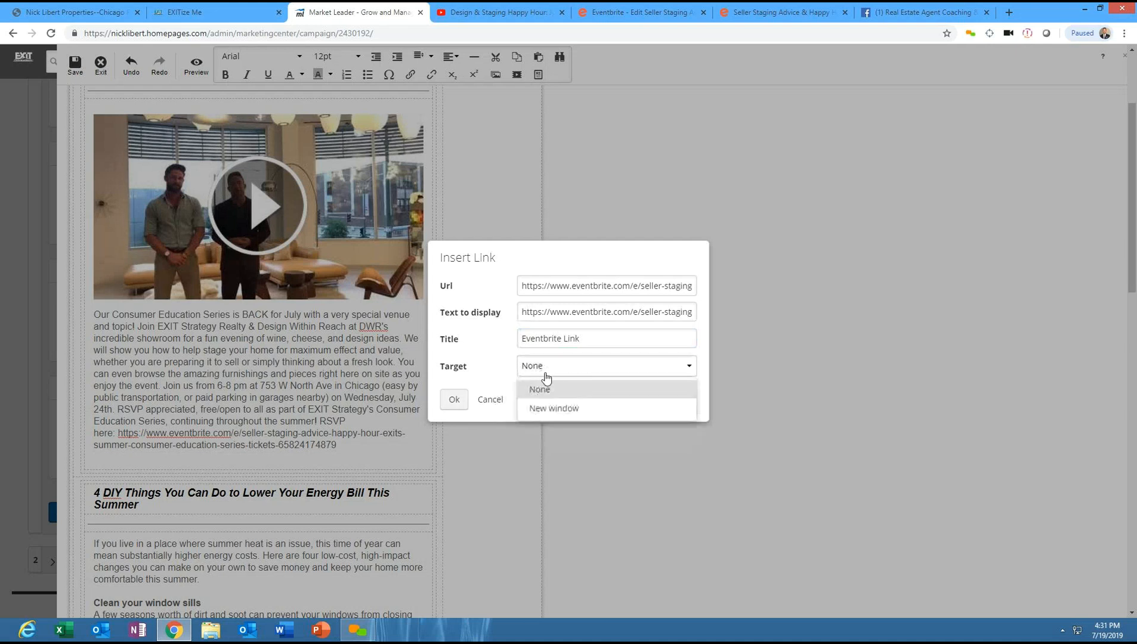
pyautogui.click(555, 409)
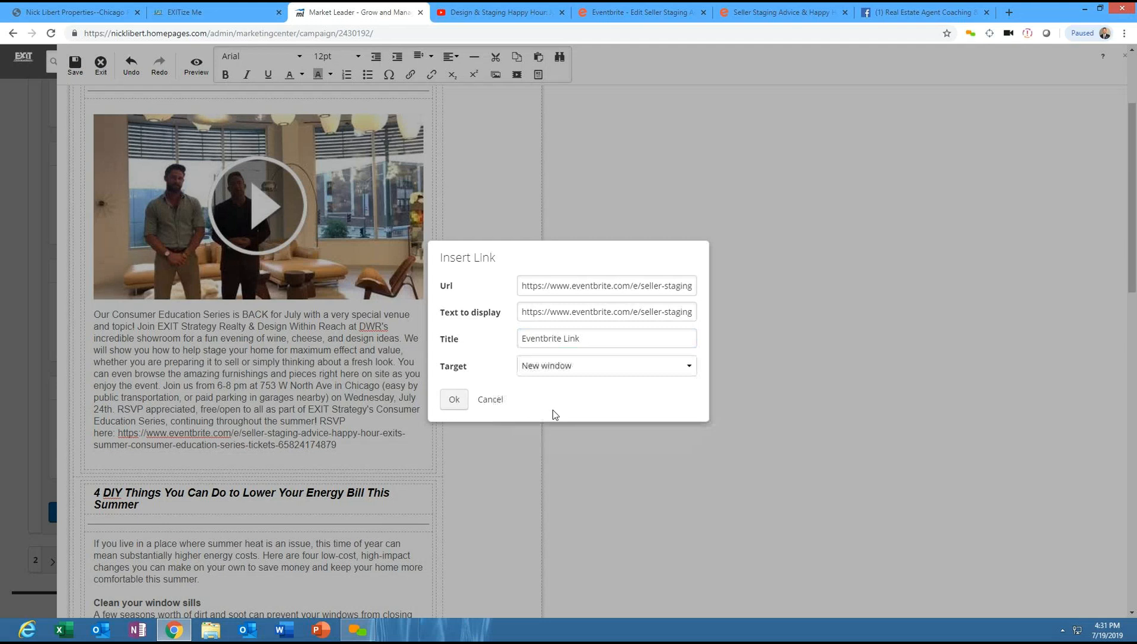
pyautogui.click(577, 370)
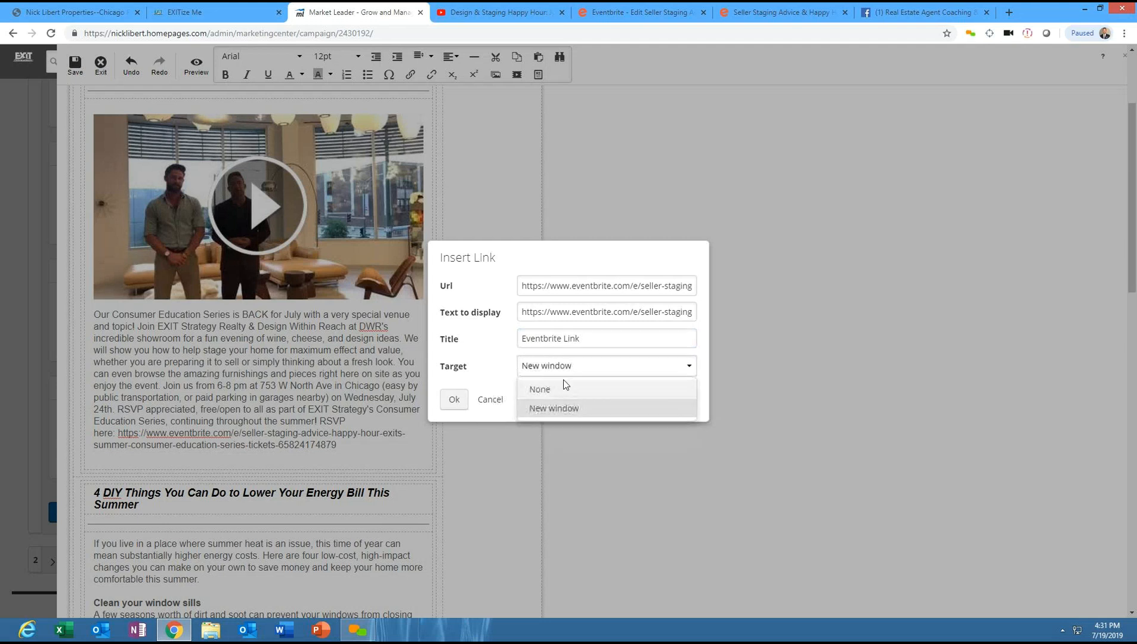
pyautogui.click(558, 389)
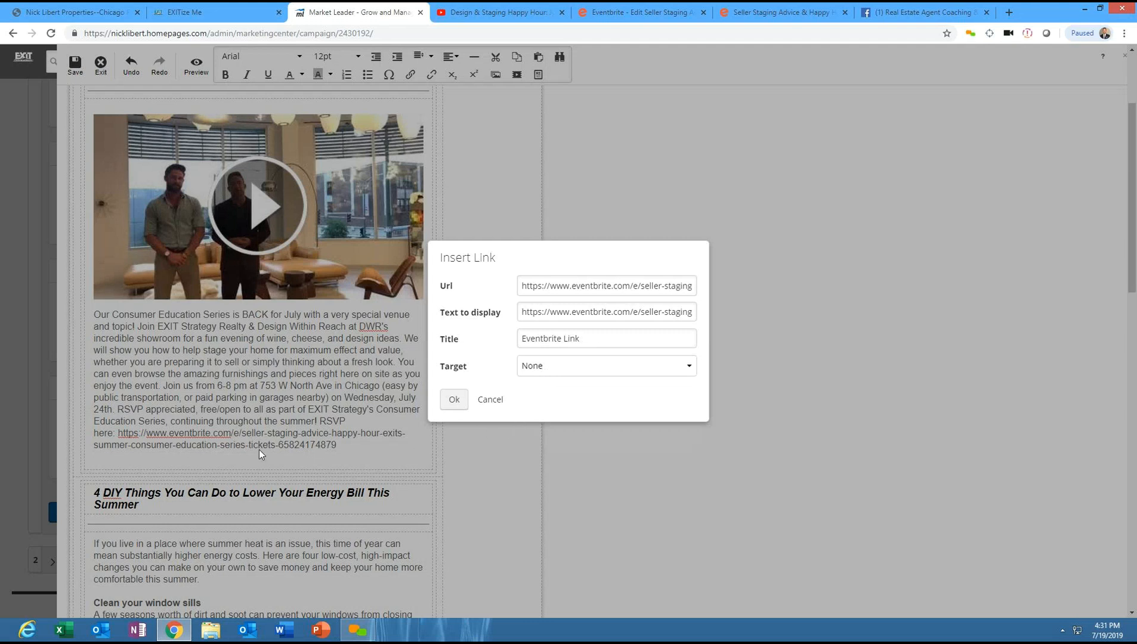
pyautogui.click(568, 369)
pyautogui.click(554, 408)
pyautogui.click(454, 401)
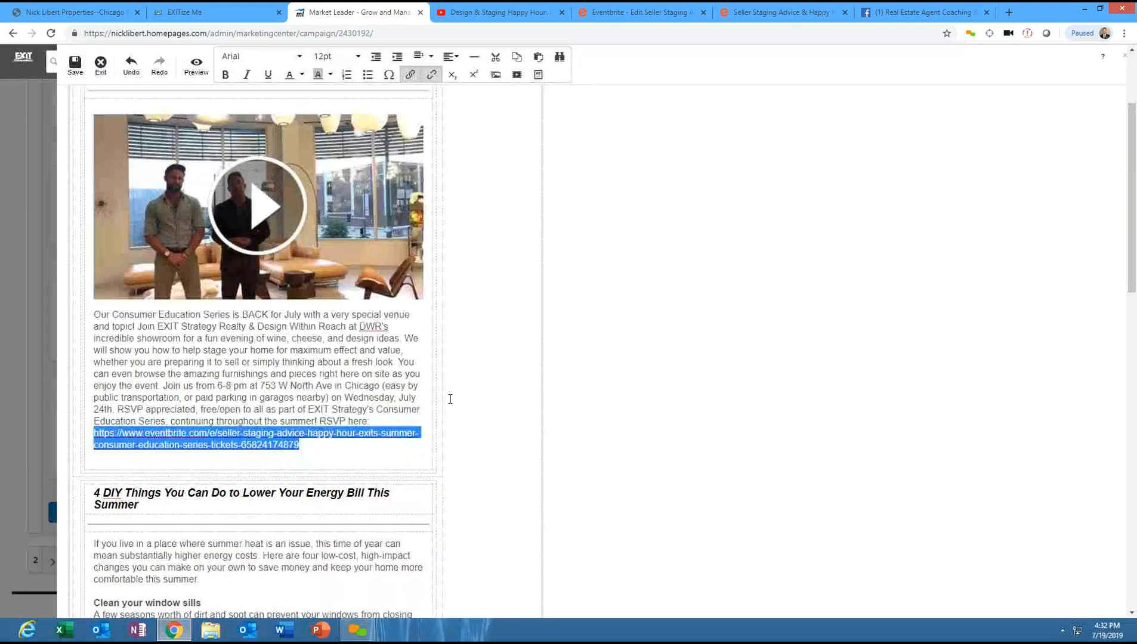
# - Preview the newsletter in both the desktop and mobile views
pyautogui.click(492, 386)
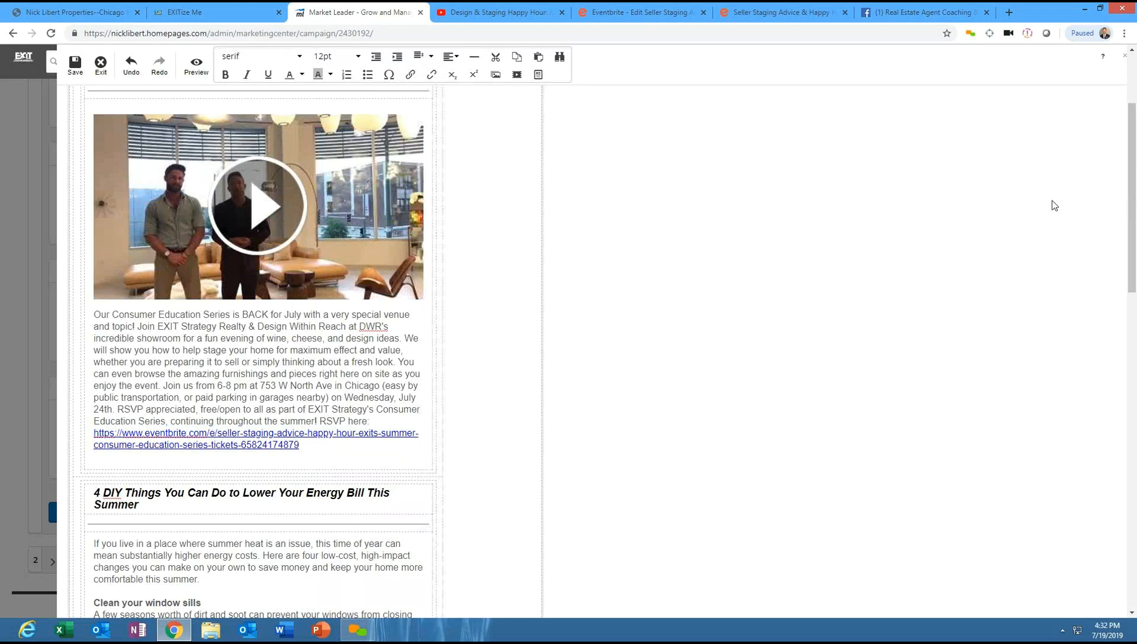
pyautogui.moveTo(1132, 280)
pyautogui.mouseDown()
pyautogui.moveTo(1135, 548)
pyautogui.moveTo(1104, 286)
pyautogui.moveTo(1072, 149)
pyautogui.mouseUp()
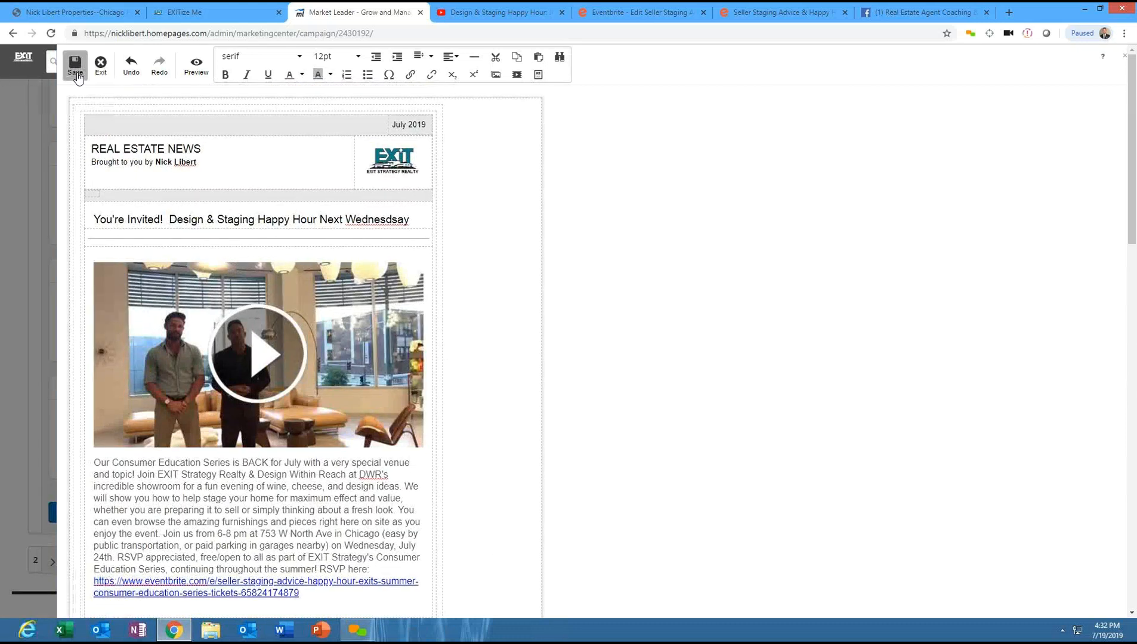
pyautogui.click(197, 65)
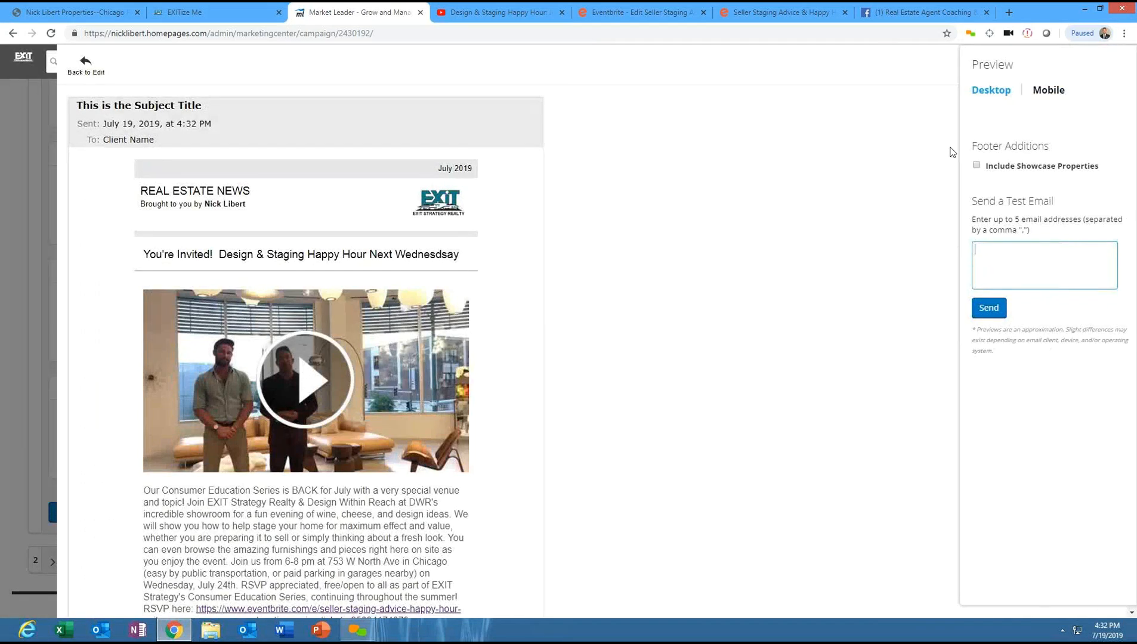
pyautogui.click(1047, 95)
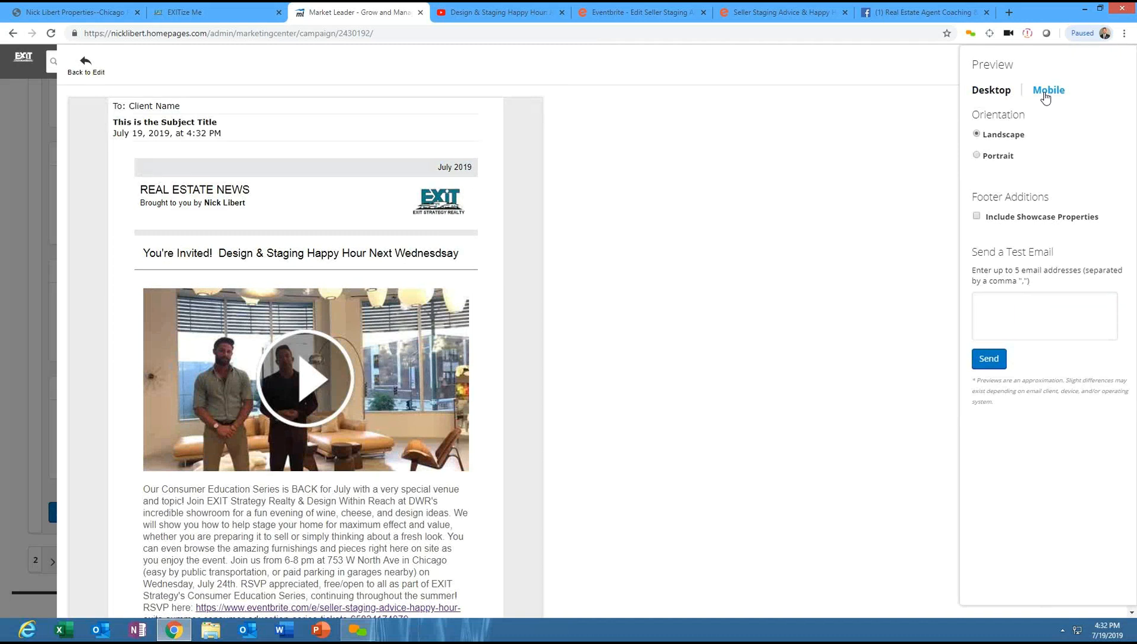
pyautogui.click(989, 95)
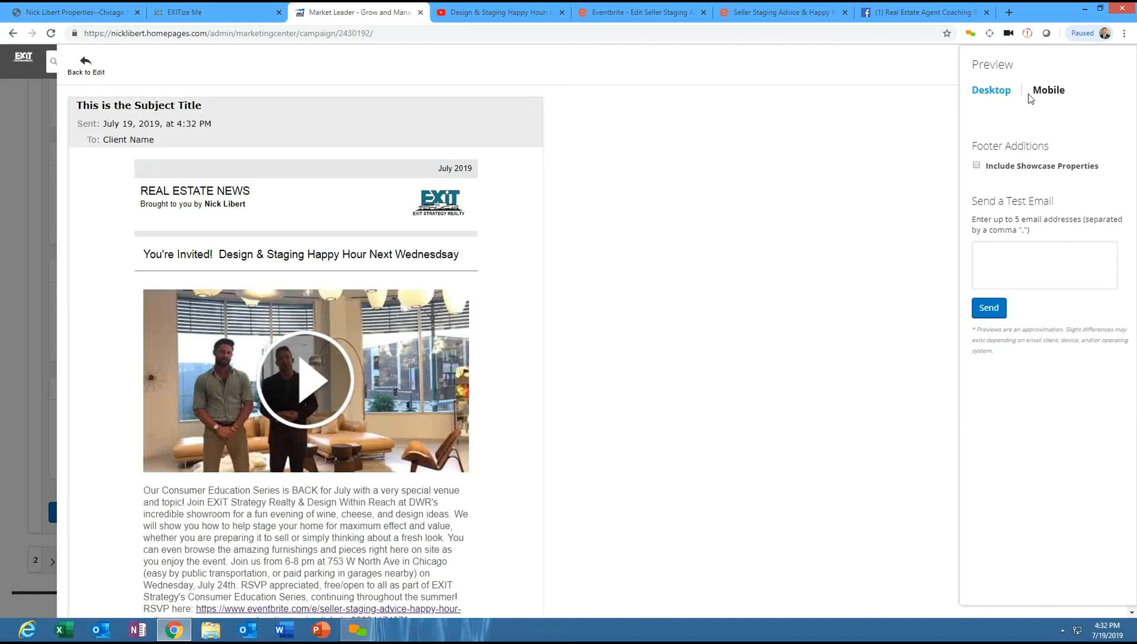
# - Leave the preview and correct the spelling of "Wednesday" in the newsletter headline
pyautogui.click(1048, 95)
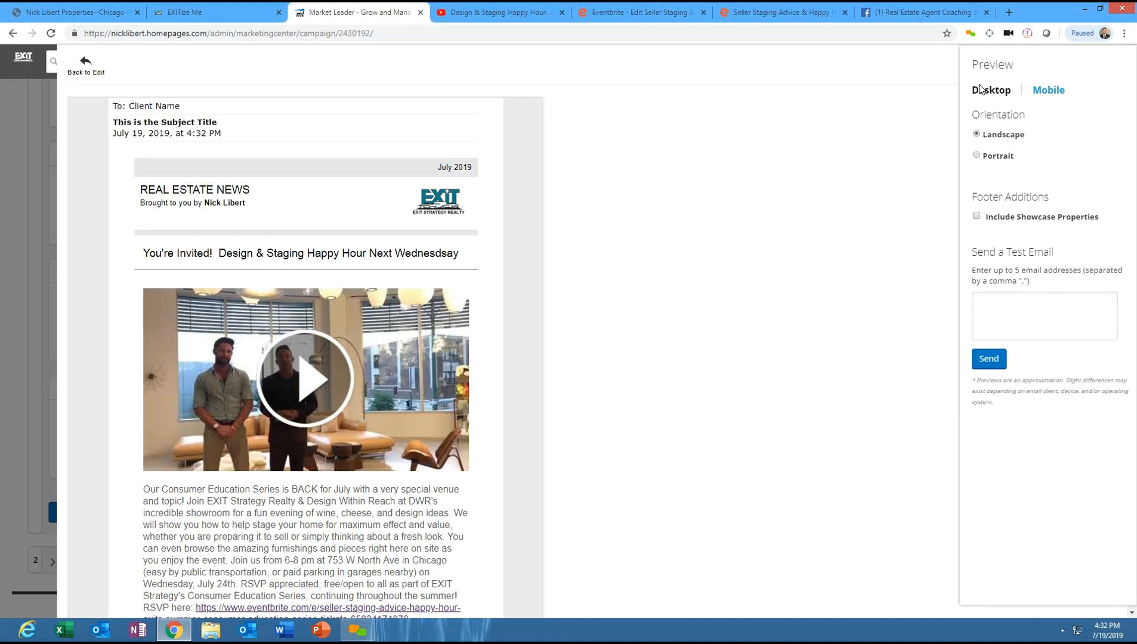
pyautogui.click(982, 90)
pyautogui.click(77, 68)
pyautogui.click(394, 224)
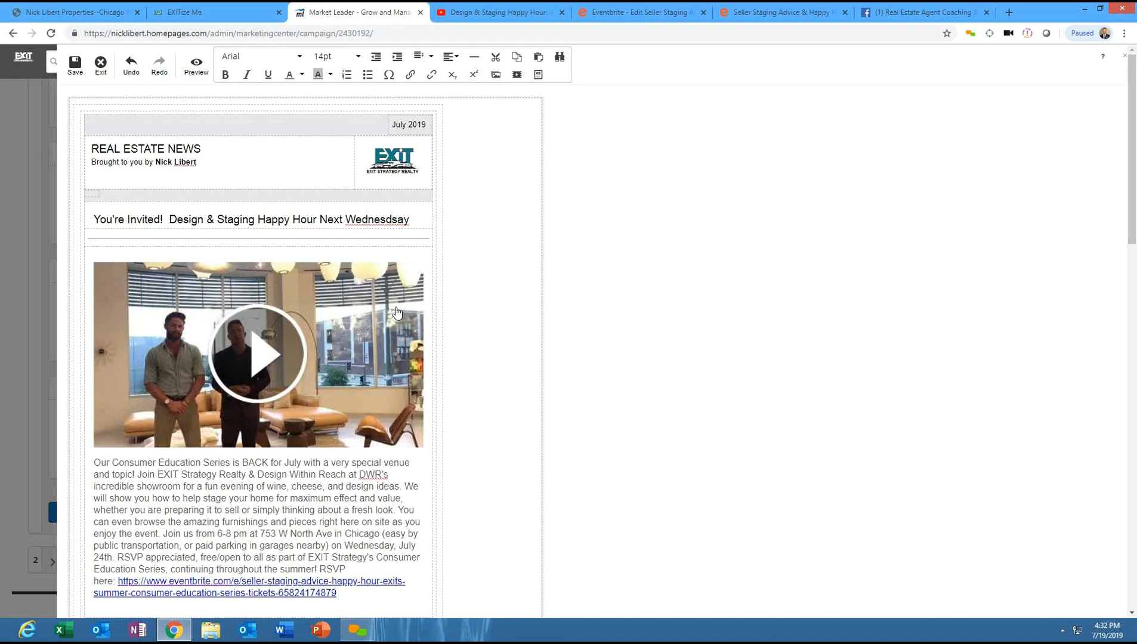
pyautogui.press('BackSpace')
# - Preview the corrected newsletter again and return to editing
pyautogui.moveTo(1135, 162); pyautogui.dragTo(1095, 95)
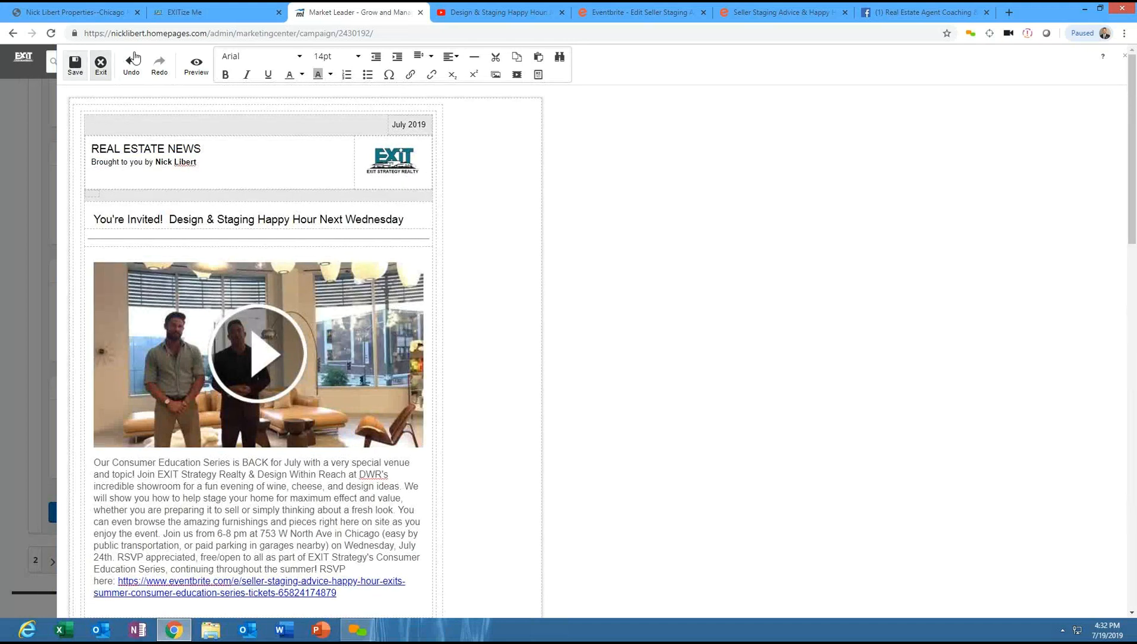
pyautogui.click(198, 67)
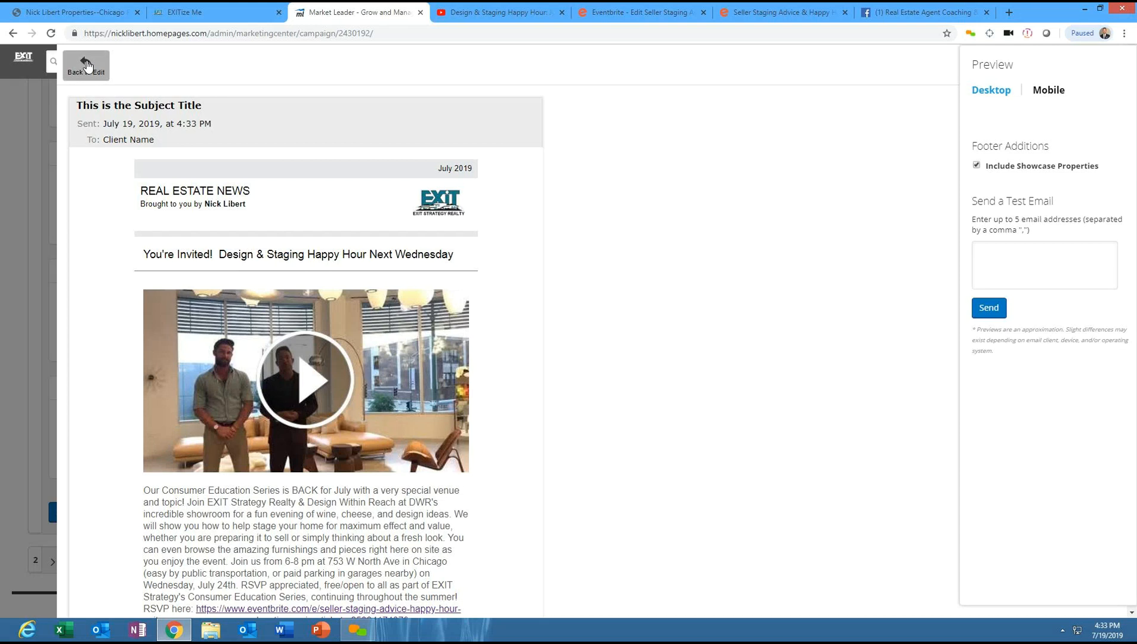
pyautogui.click(87, 65)
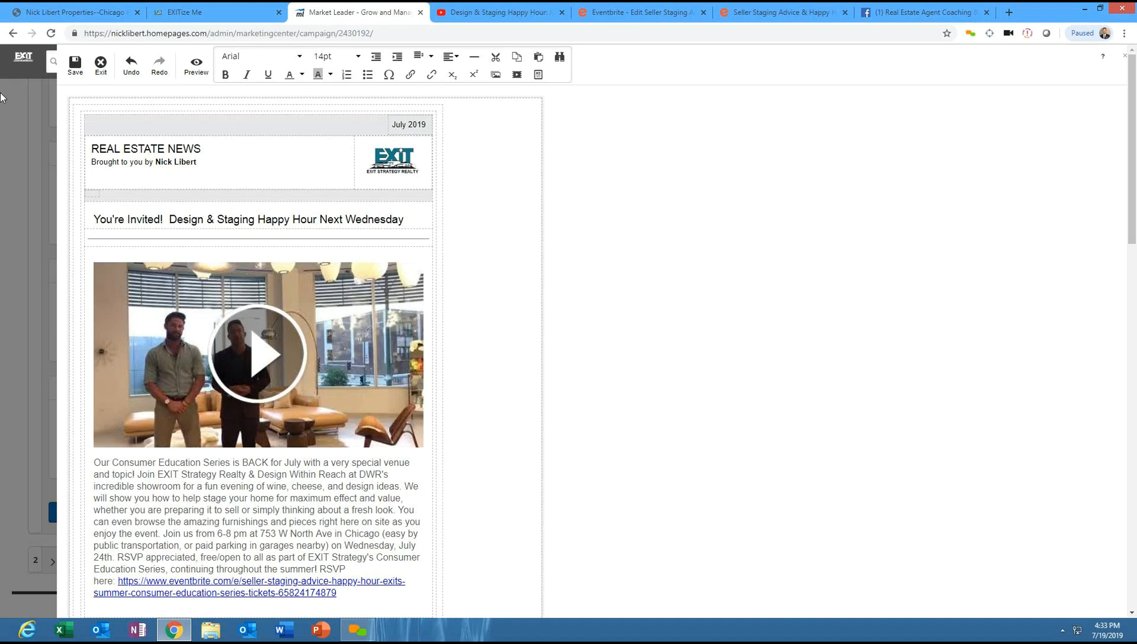
# - Open the Save As dialog and clear the default newsletter name
pyautogui.click(75, 64)
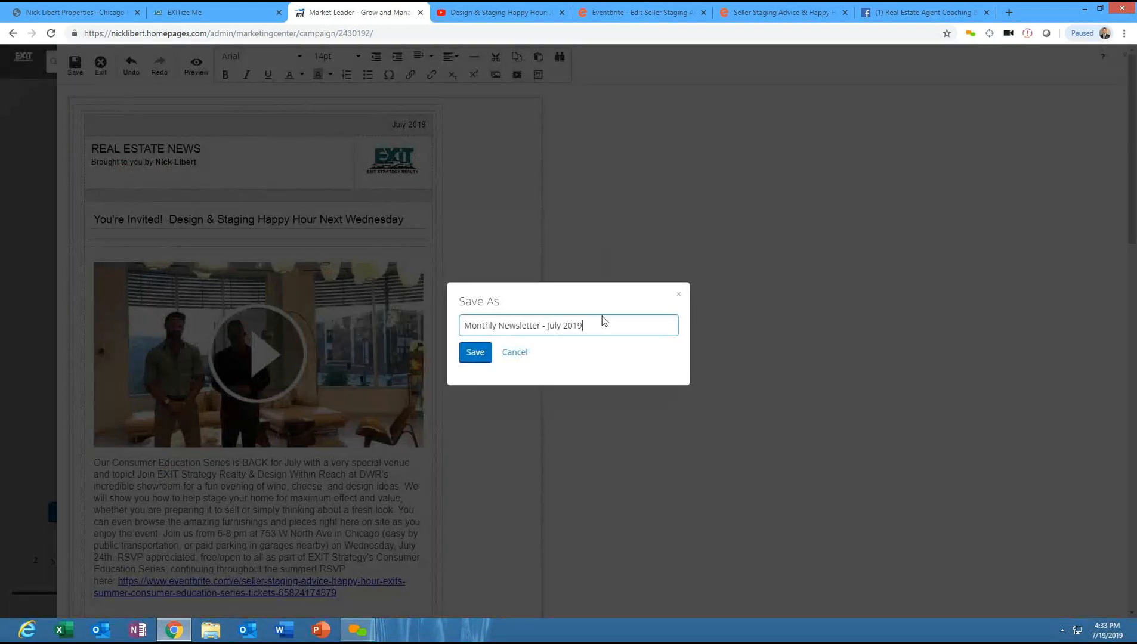
pyautogui.moveTo(588, 325); pyautogui.dragTo(423, 344)
pyautogui.press('BackSpace')
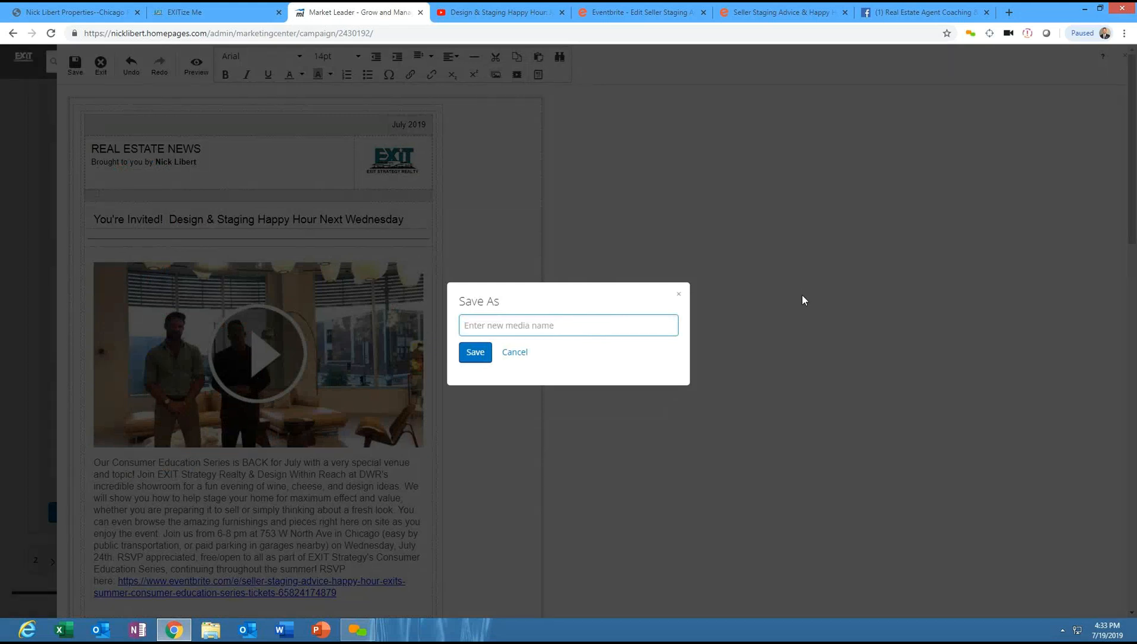
# - Copy the video's title, Design & Staging Happy Hour: July 2019 Real Estate News from Nick Libert, from the YouTube page
pyautogui.click(495, 12)
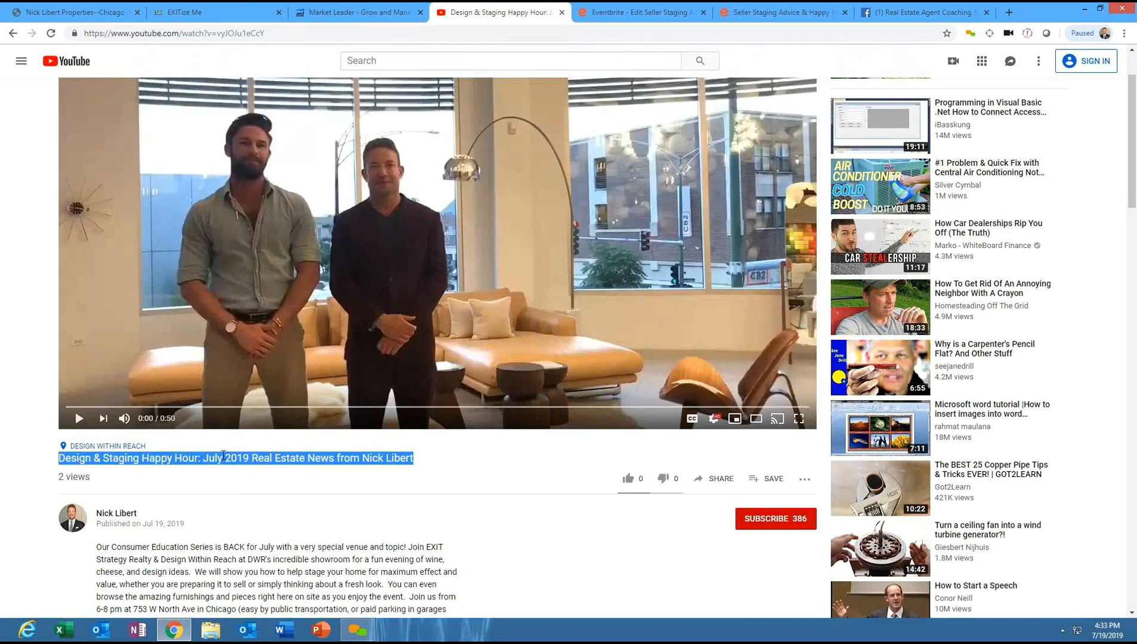
pyautogui.rightClick(220, 460)
pyautogui.click(245, 474)
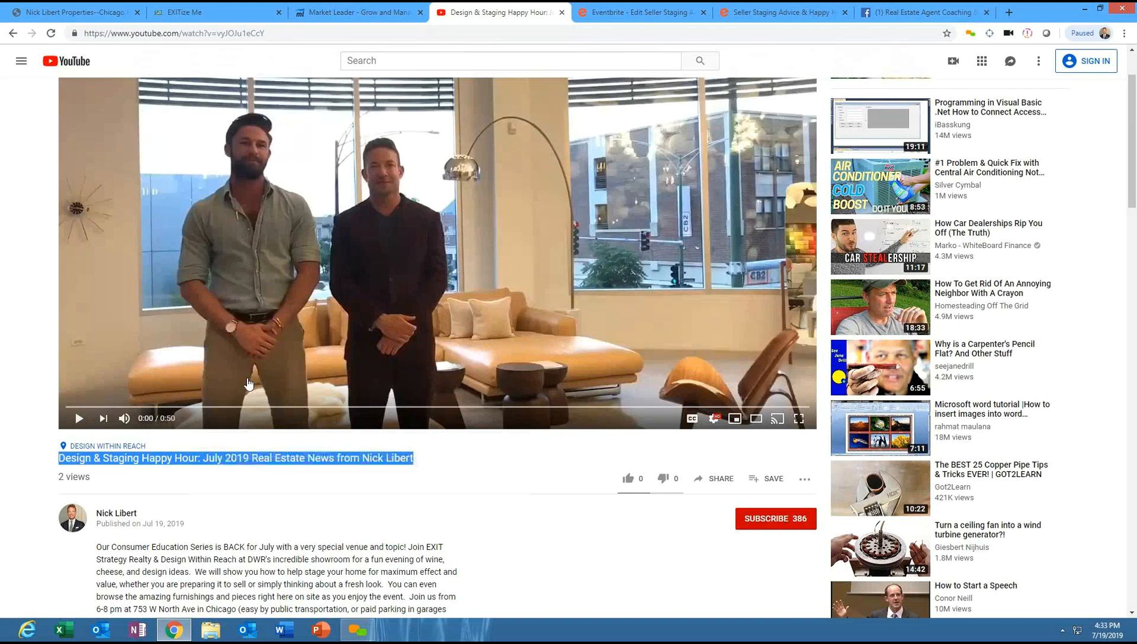
# - Paste the video title as the newsletter's name and save it
pyautogui.click(380, 9)
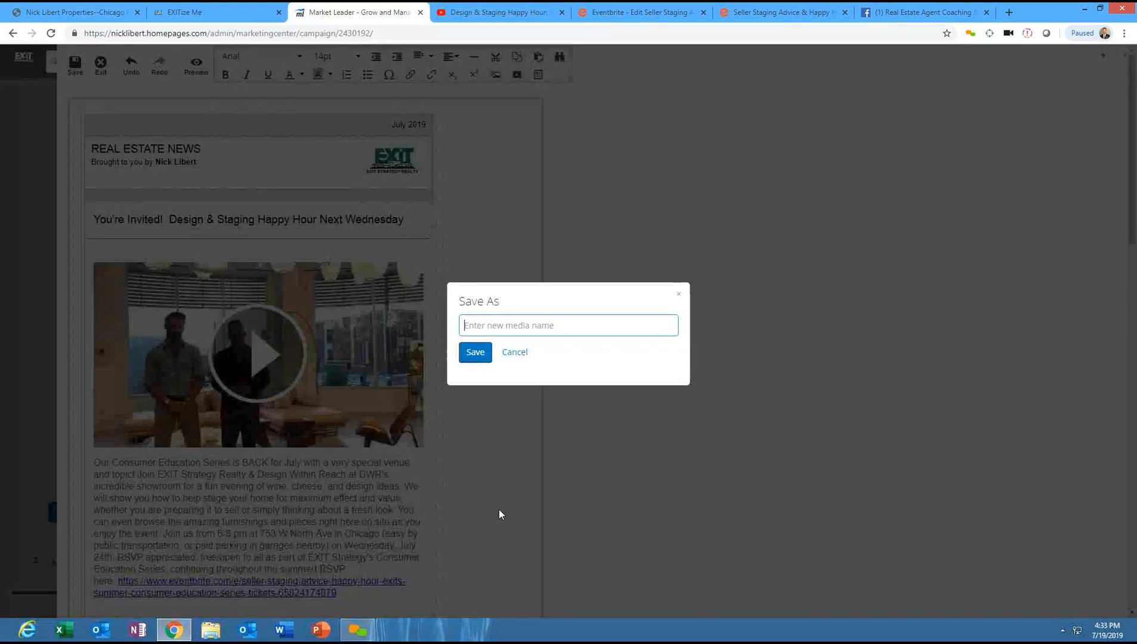
pyautogui.rightClick(483, 324)
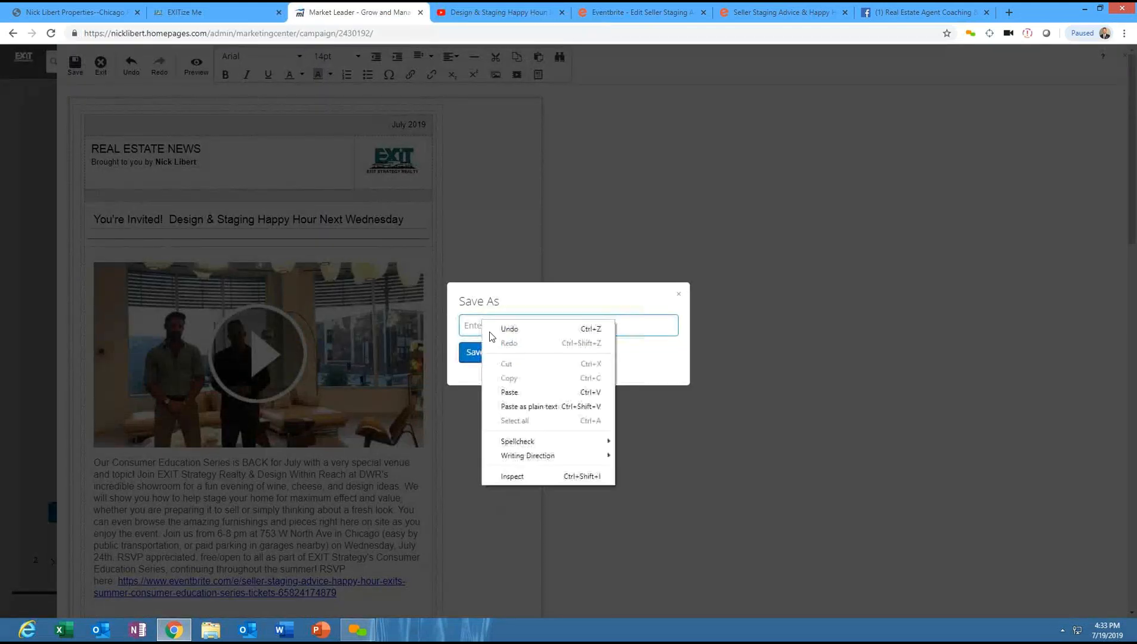
pyautogui.click(510, 392)
pyautogui.click(469, 355)
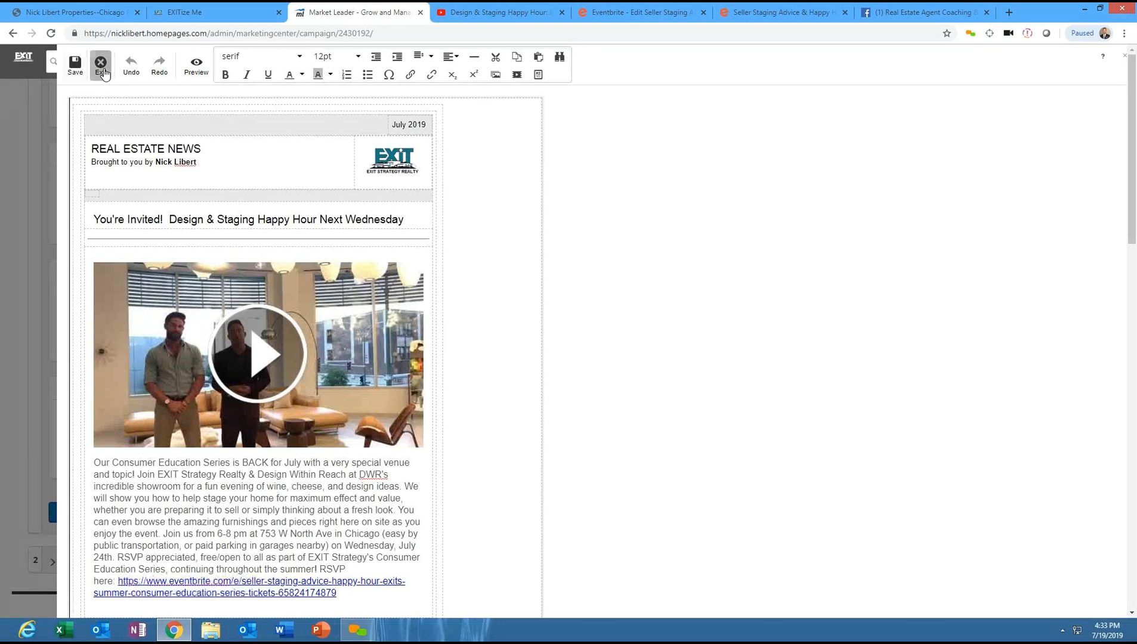
# - Exit the editor and save and continue the newsletter campaign configuration
pyautogui.click(102, 65)
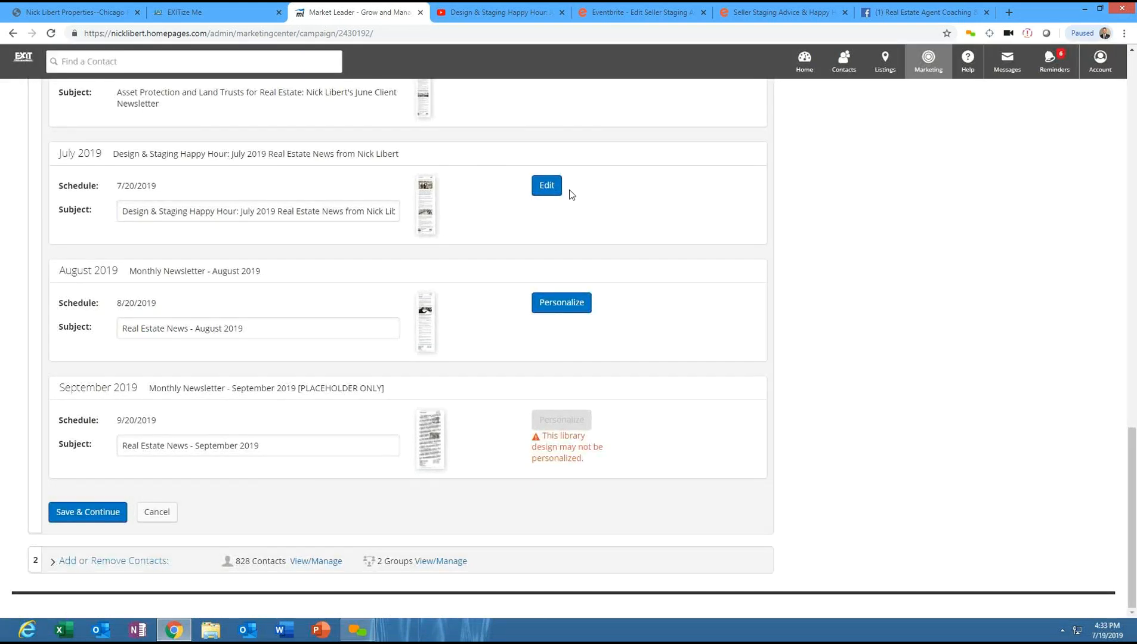
pyautogui.moveTo(1133, 469)
pyautogui.mouseDown()
pyautogui.moveTo(1134, 436)
pyautogui.moveTo(1135, 474)
pyautogui.mouseUp()
pyautogui.click(85, 515)
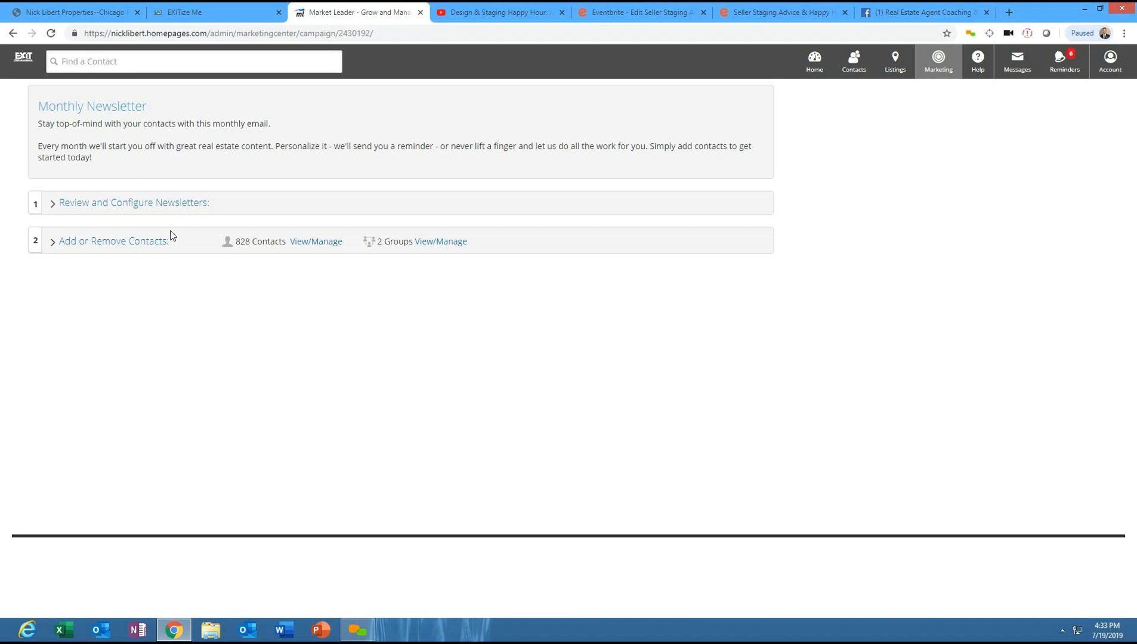
# - Open the campaign's contact groups, review the assigned groups, and save the changes
pyautogui.click(122, 244)
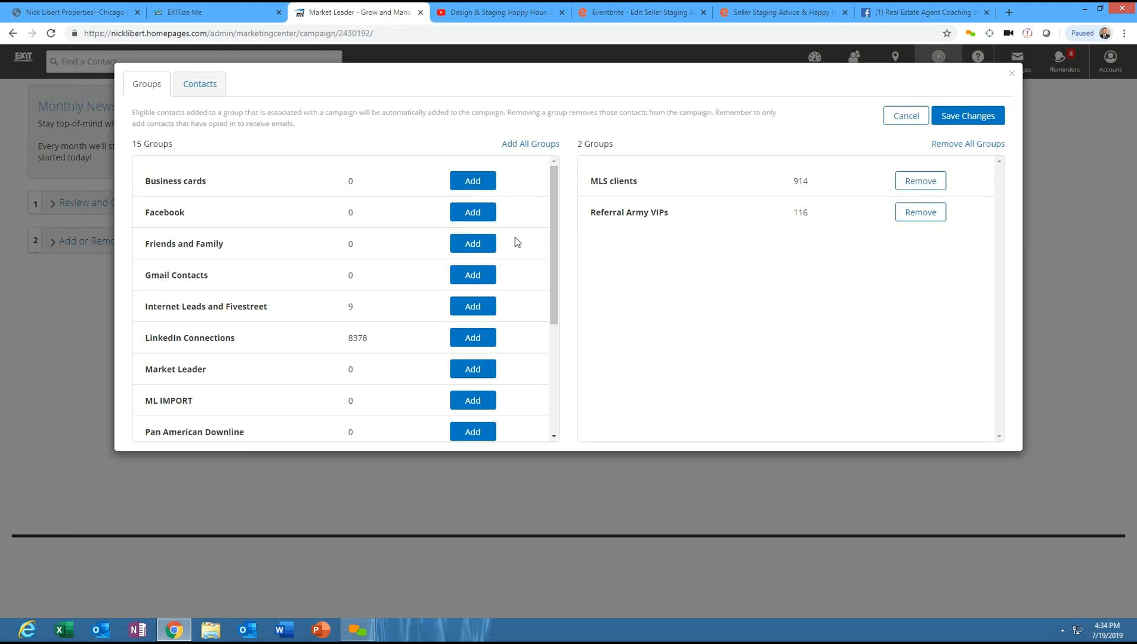
pyautogui.moveTo(552, 214)
pyautogui.mouseDown()
pyautogui.moveTo(581, 284)
pyautogui.moveTo(576, 340)
pyautogui.moveTo(558, 196)
pyautogui.mouseUp()
pyautogui.click(965, 117)
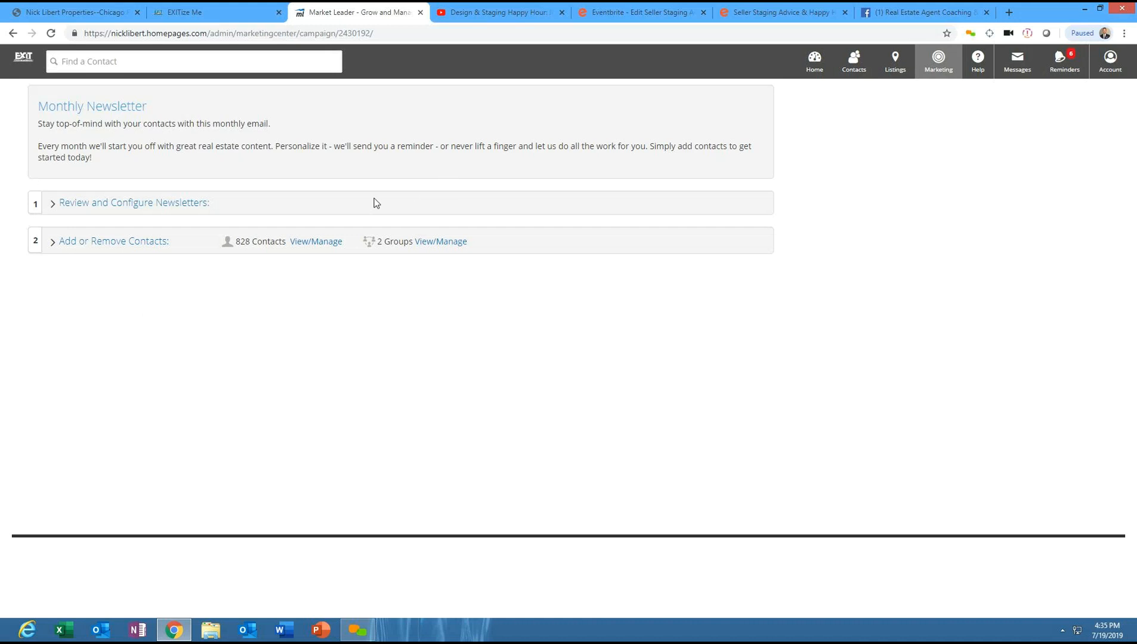
# - Switch to Facebook and open the Nick Libert, Realtor with EXIT Strategy Realty business page
pyautogui.click(954, 8)
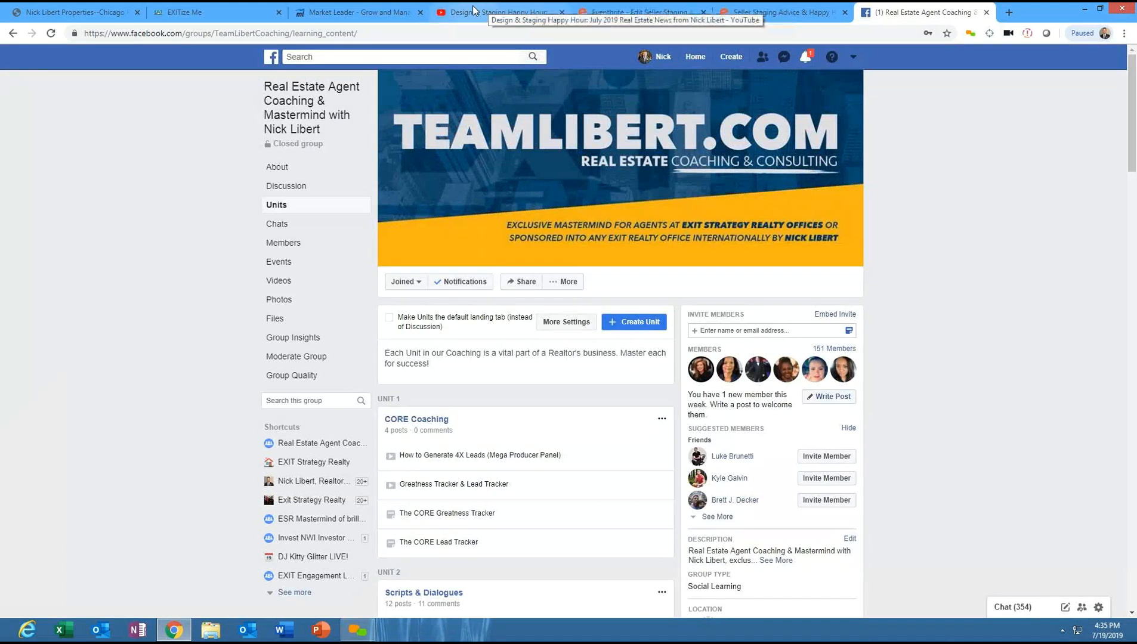
pyautogui.click(530, 7)
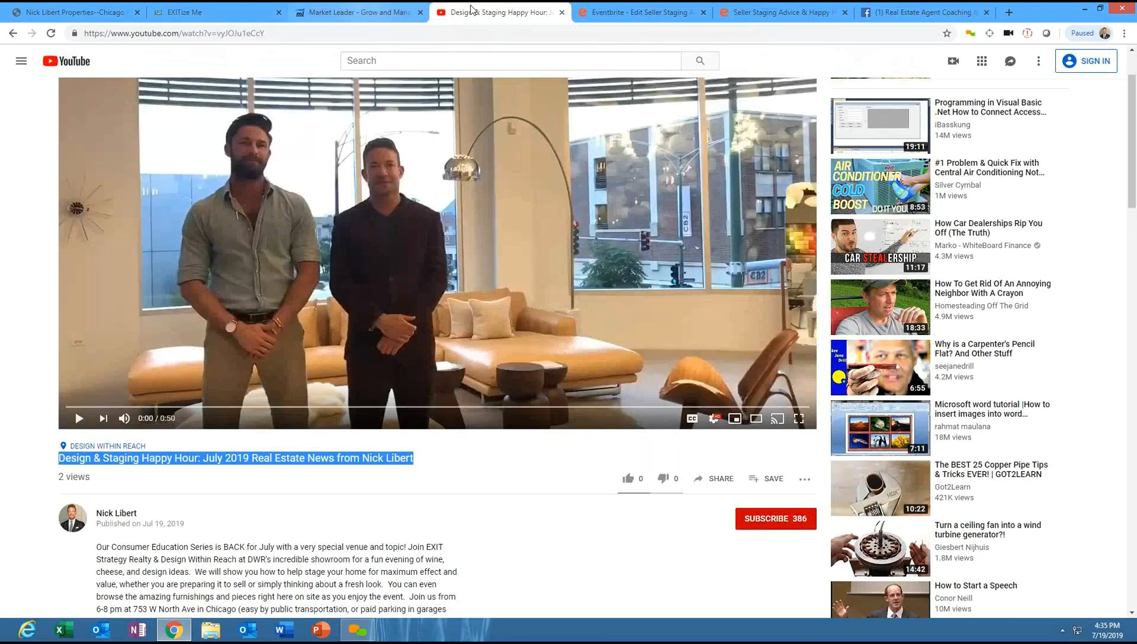
pyautogui.click(894, 7)
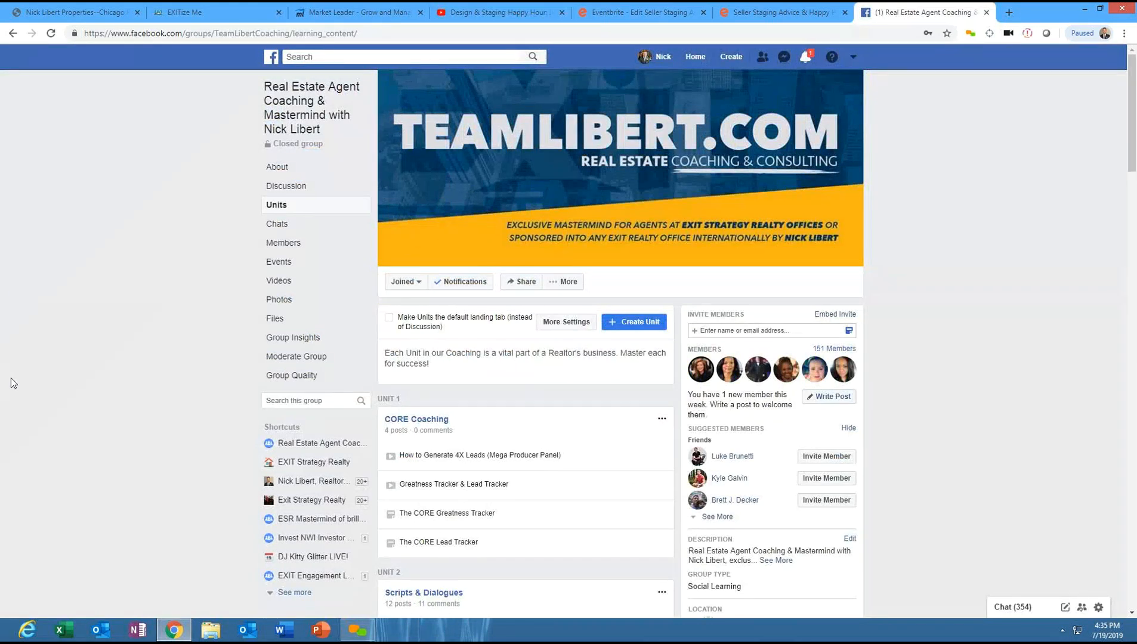
pyautogui.click(41, 9)
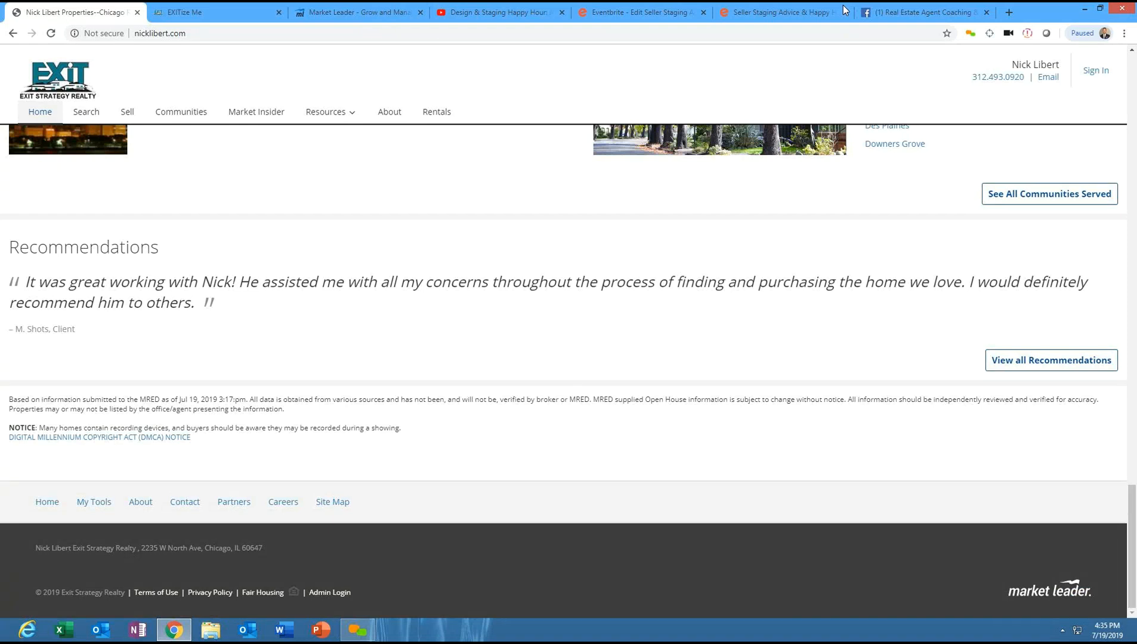
pyautogui.click(925, 11)
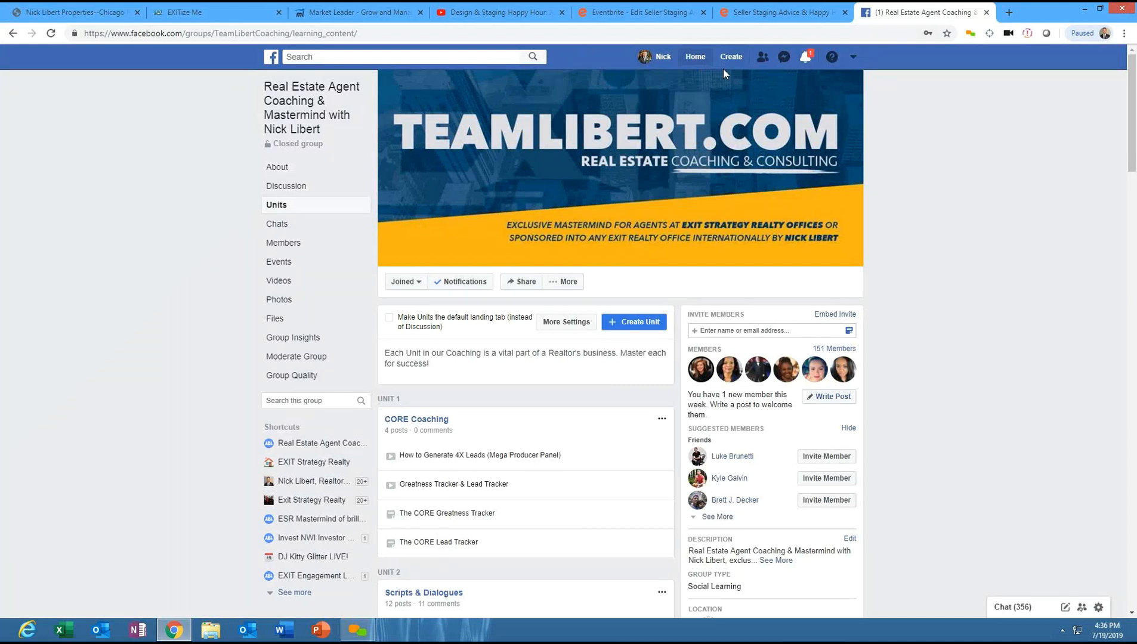
pyautogui.click(695, 57)
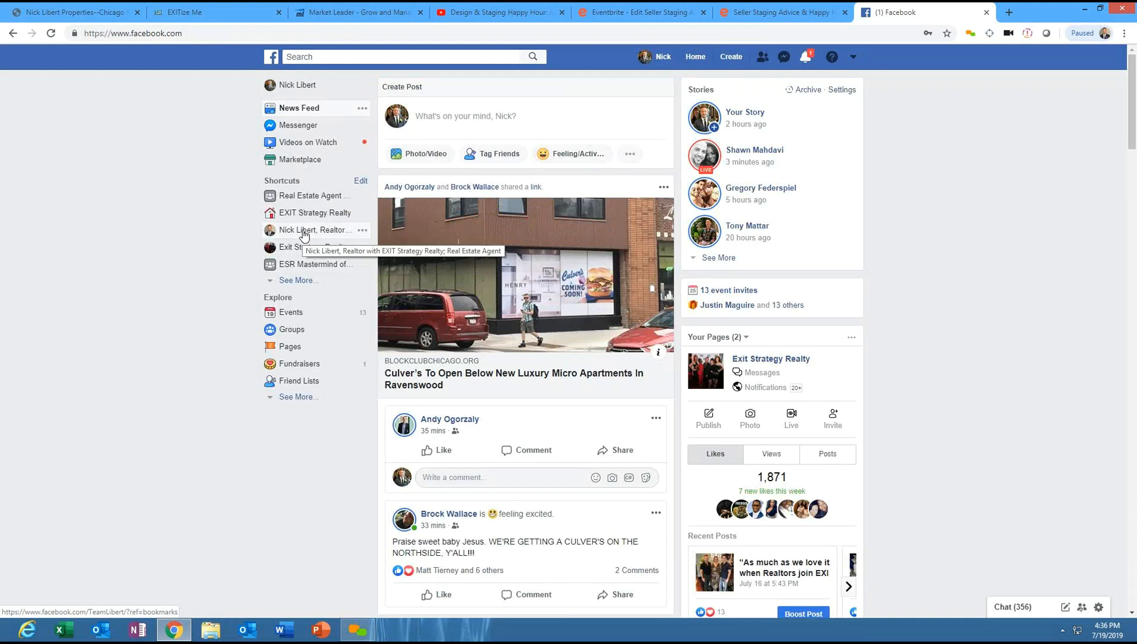
pyautogui.click(305, 232)
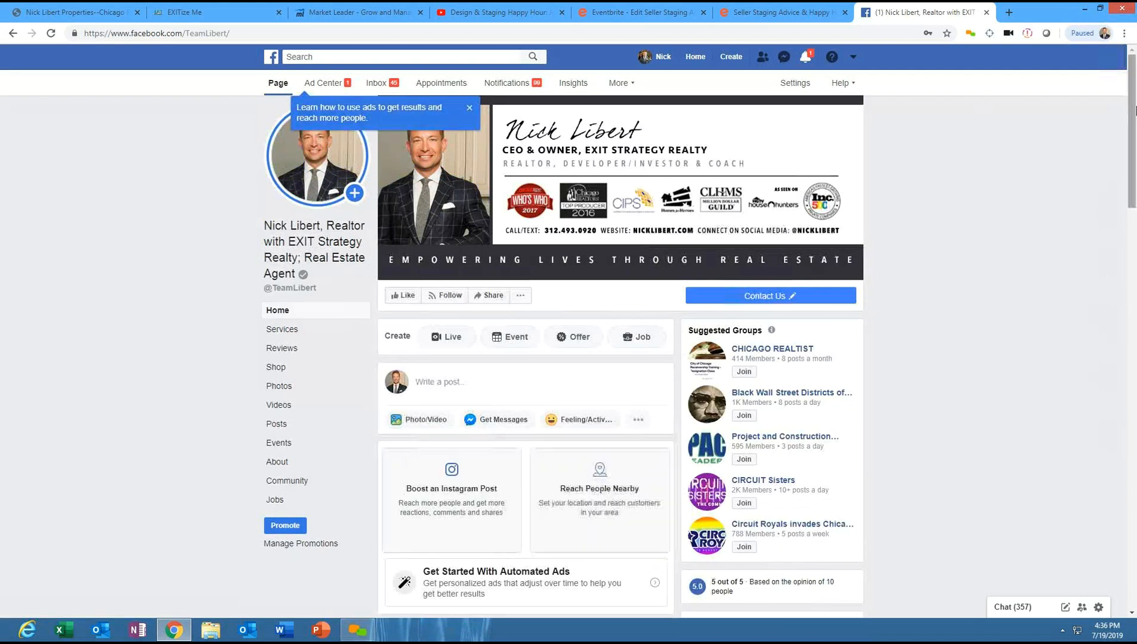
# - Scroll through the business page's posts and expand the full text of the new listing post
pyautogui.moveTo(1133, 119); pyautogui.dragTo(1135, 248)
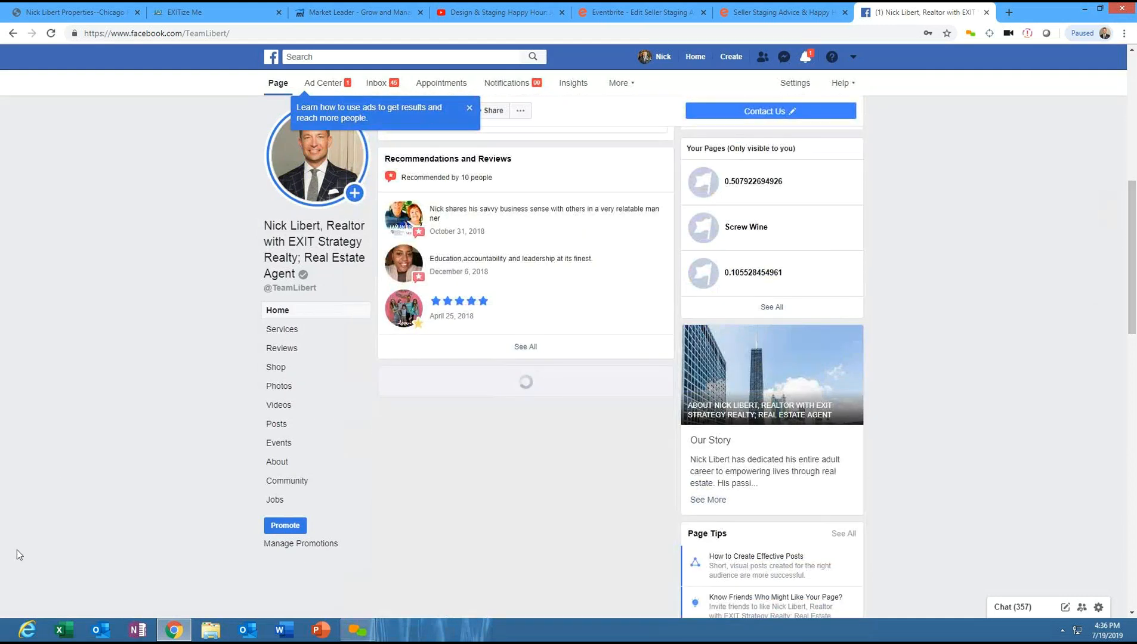
pyautogui.scroll(-8, 17, 550)
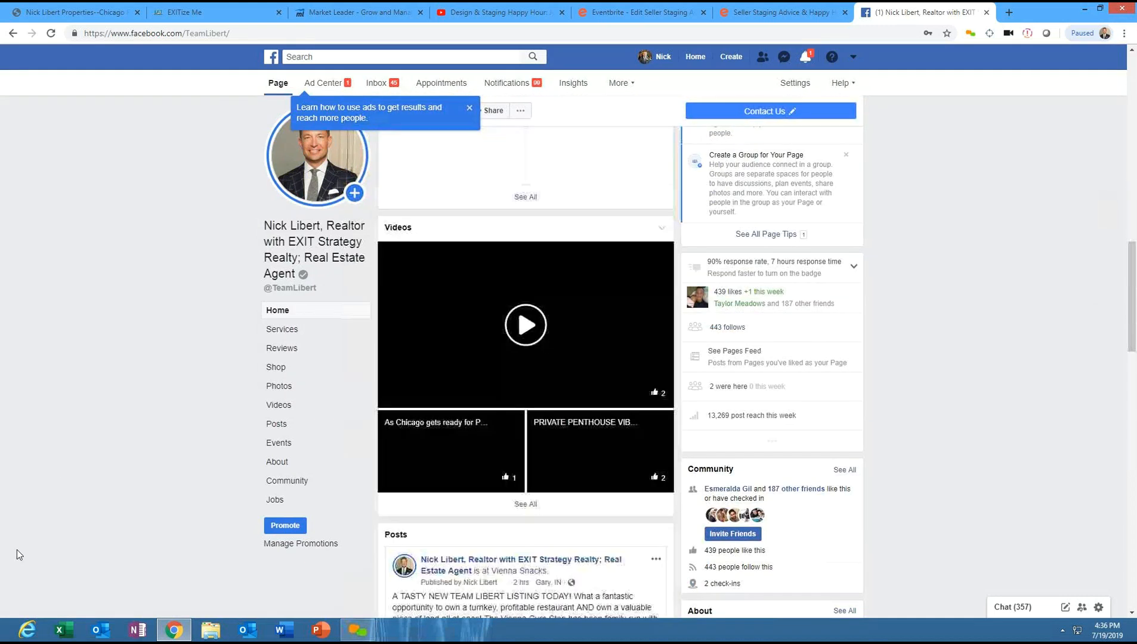
pyautogui.scroll(-5, 17, 550)
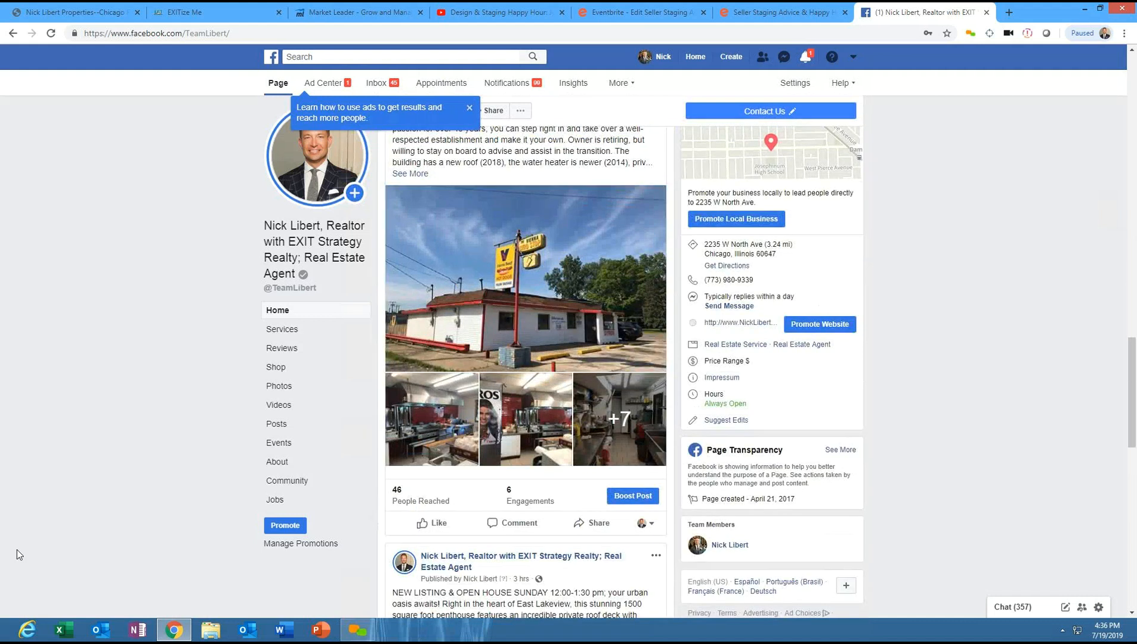
pyautogui.scroll(-6, 17, 550)
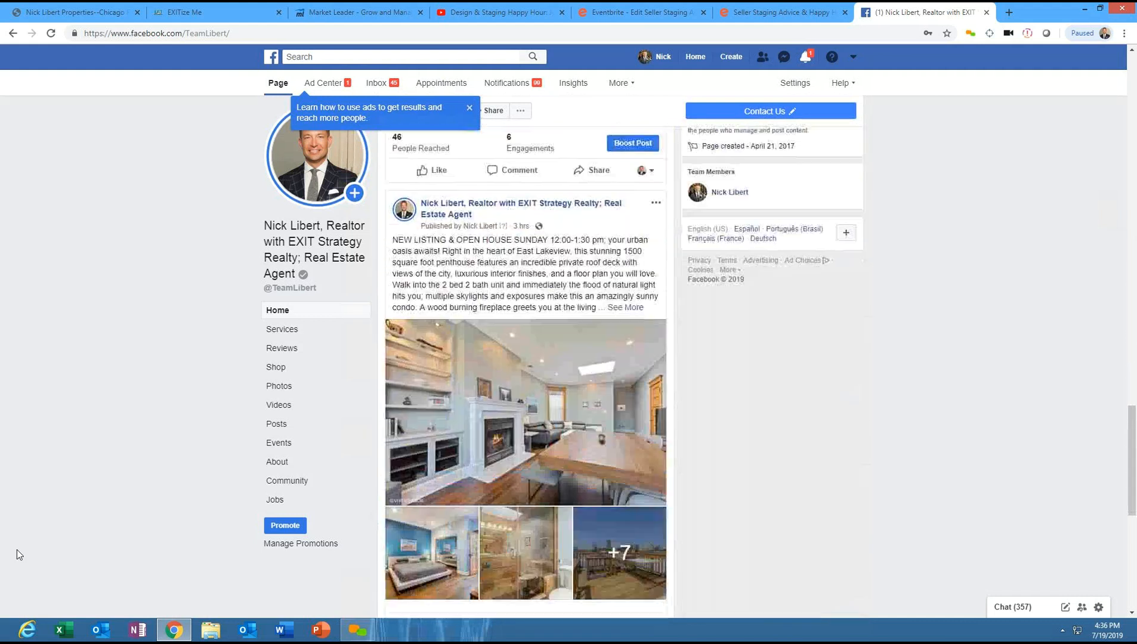
pyautogui.scroll(-2, 17, 550)
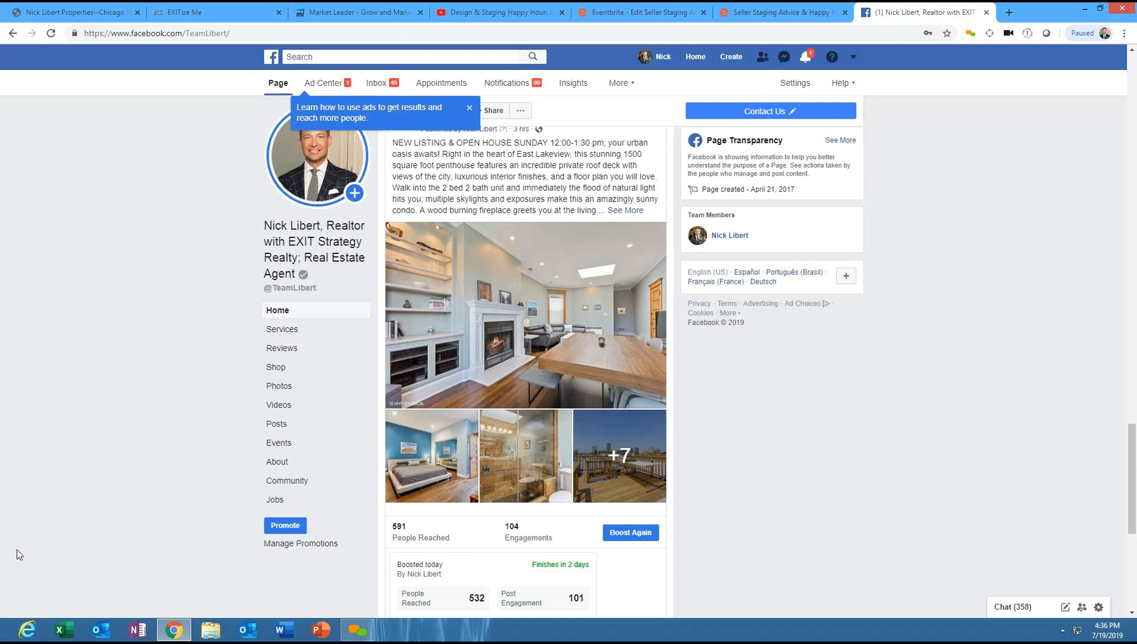
pyautogui.scroll(1, 17, 550)
pyautogui.press('Up')
pyautogui.press('Up')
pyautogui.press('Up')
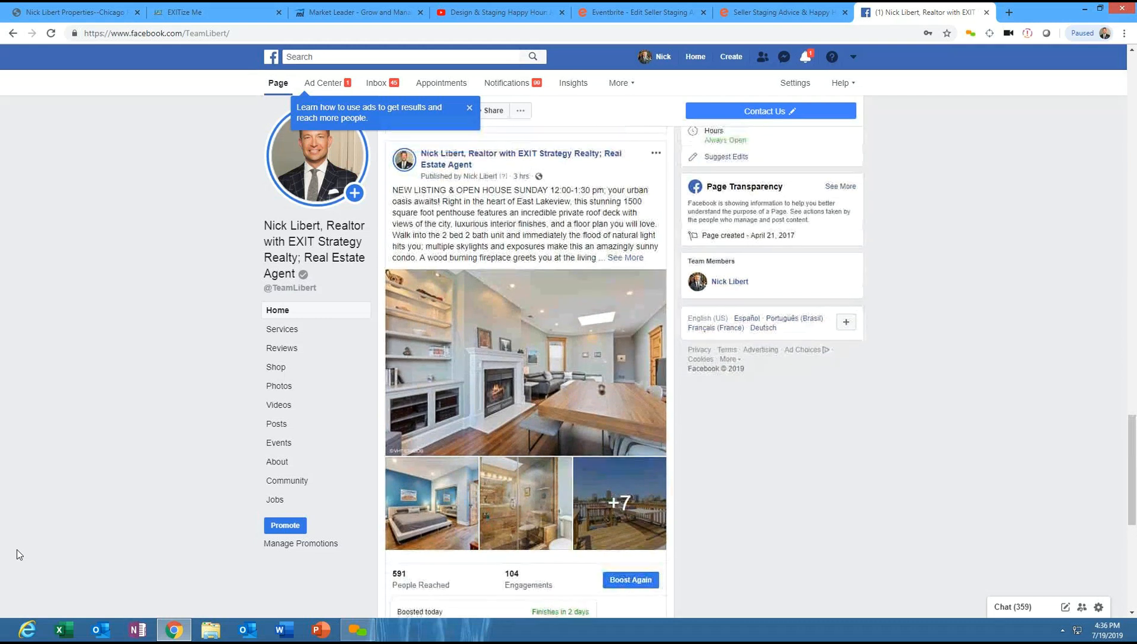
pyautogui.press('Down')
pyautogui.press('Down')
pyautogui.click(634, 259)
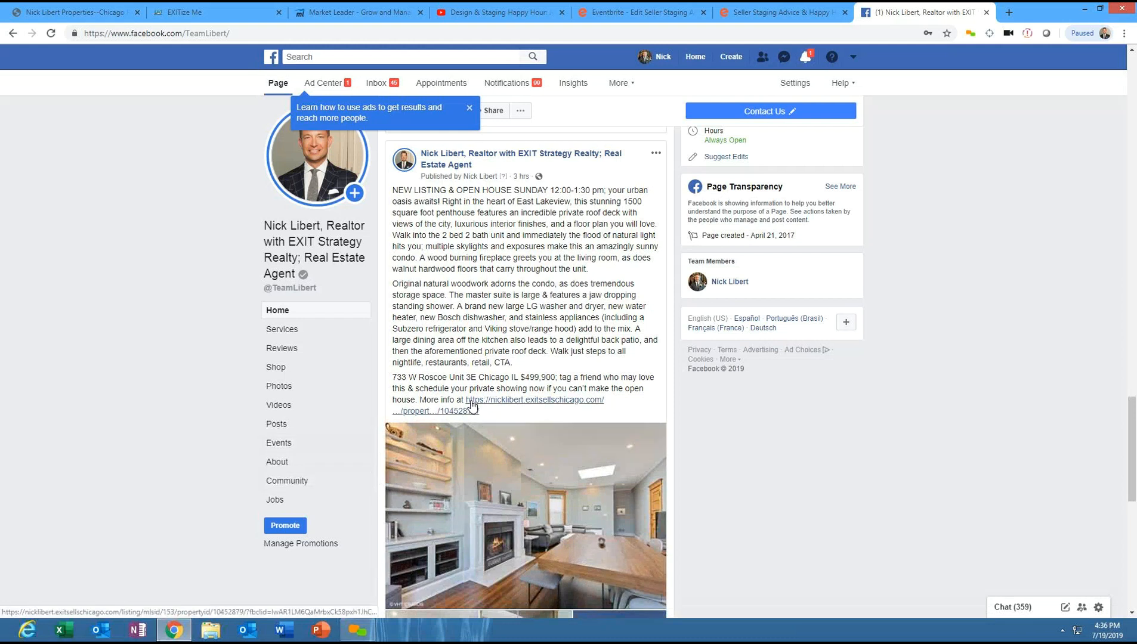
pyautogui.click(494, 402)
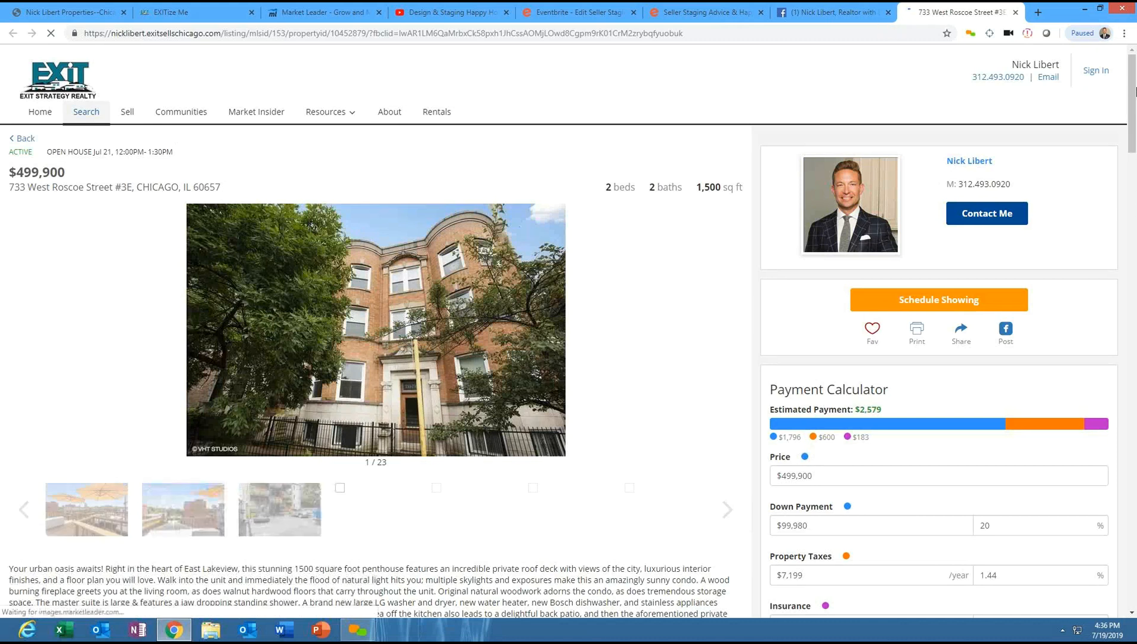
pyautogui.moveTo(1131, 85); pyautogui.dragTo(1135, 206)
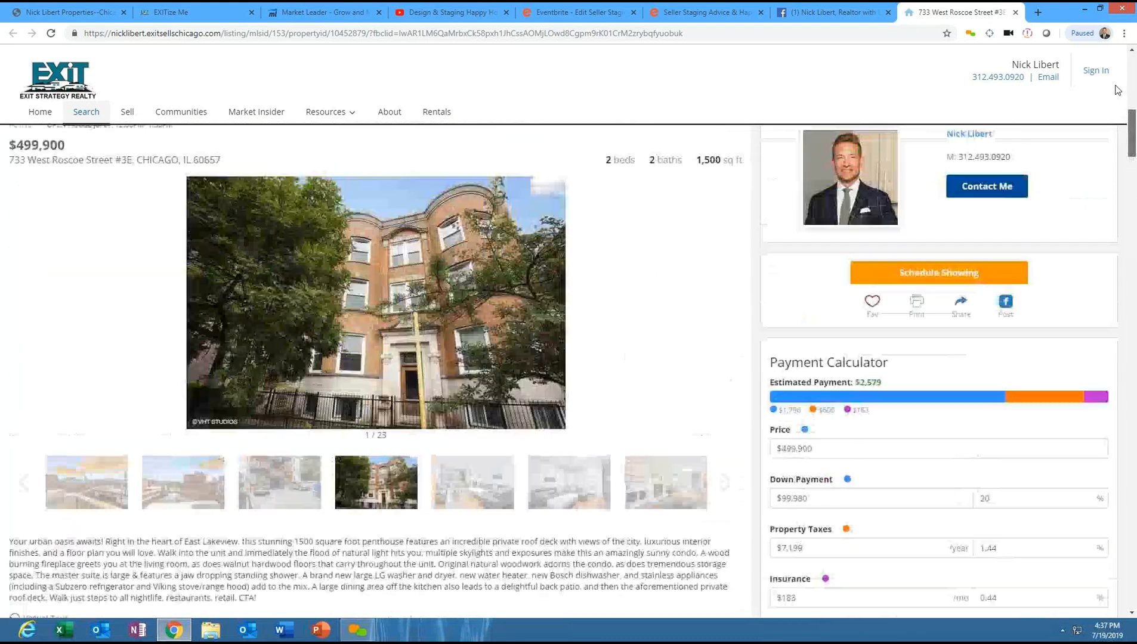
pyautogui.scroll(1, 344, 322)
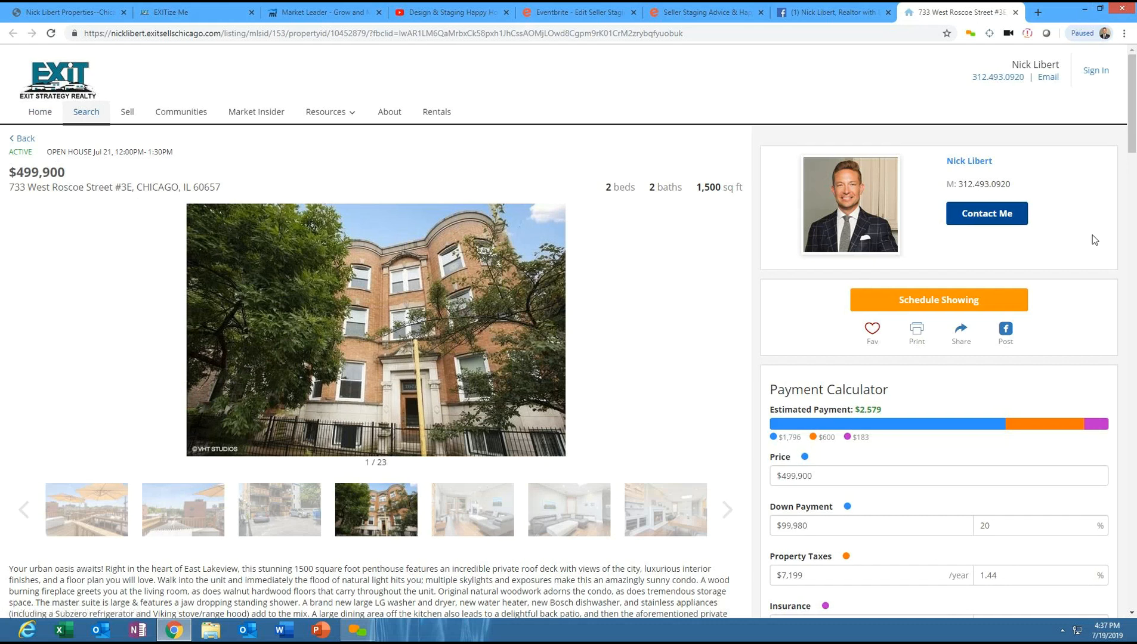
pyautogui.moveTo(1131, 77); pyautogui.dragTo(1133, 30)
# - Return to Market Leader and open the Market My Listings page
pyautogui.click(325, 12)
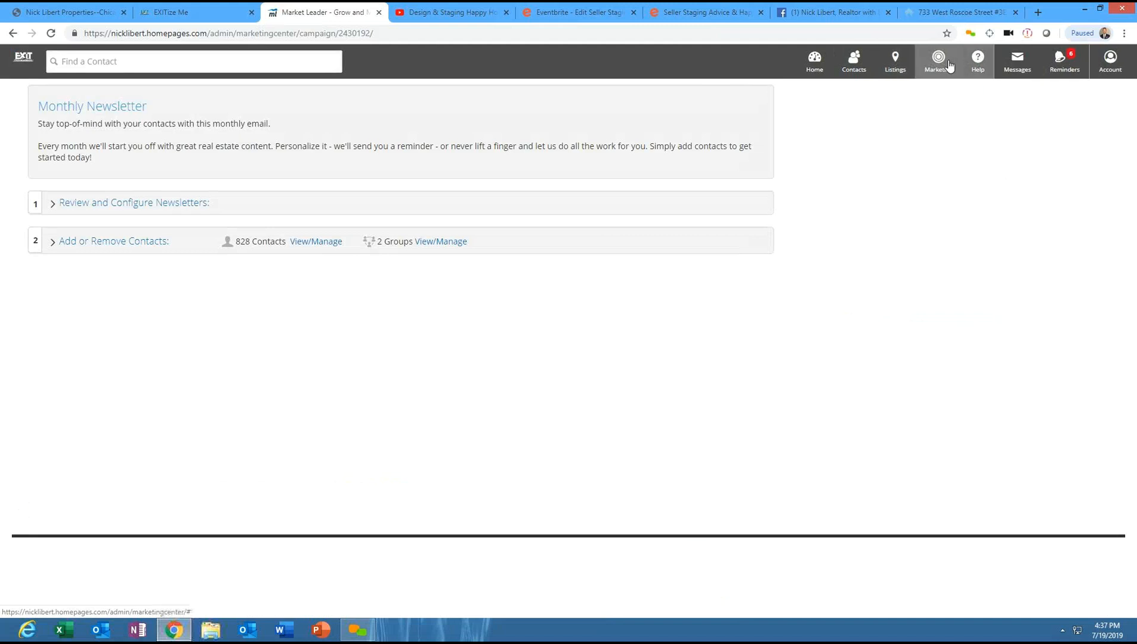
pyautogui.click(892, 66)
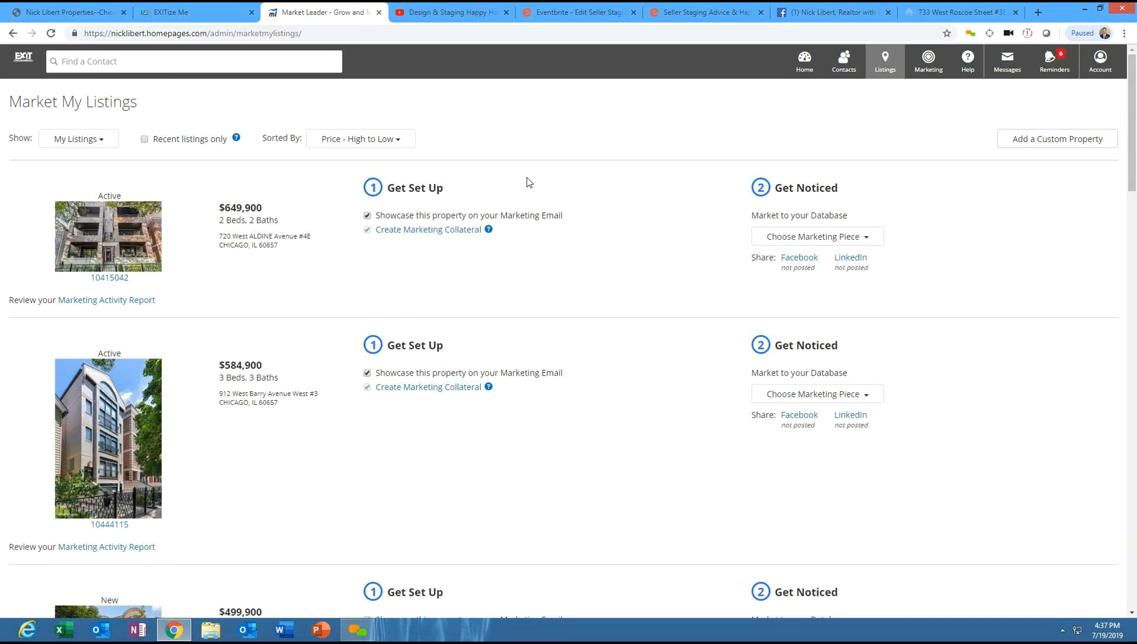
pyautogui.moveTo(1132, 161); pyautogui.dragTo(1135, 197)
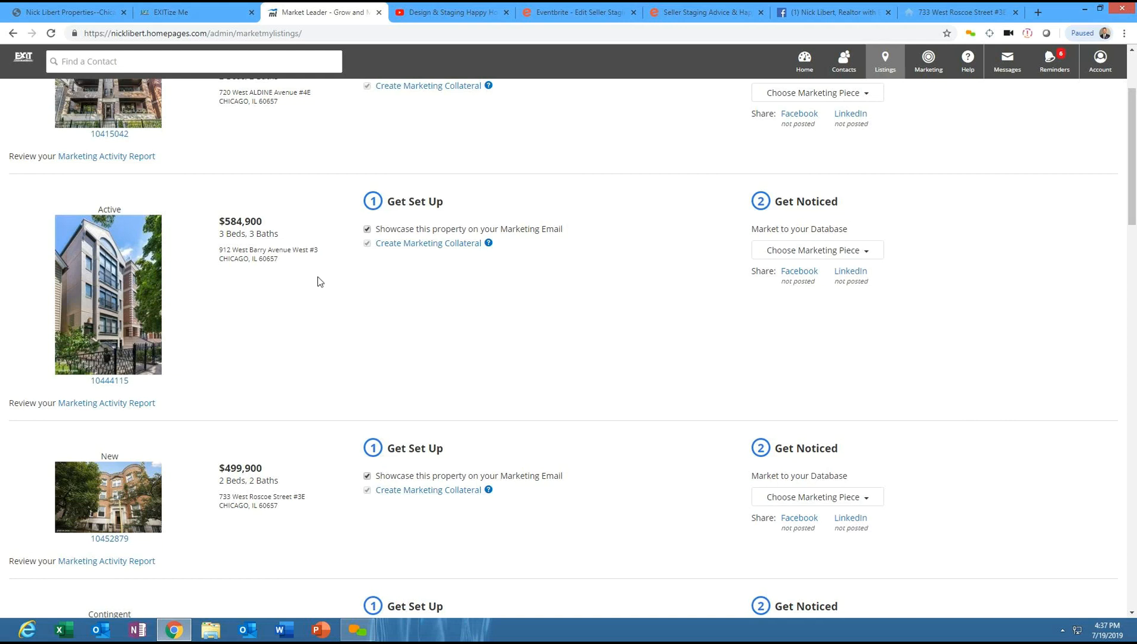
pyautogui.click(439, 245)
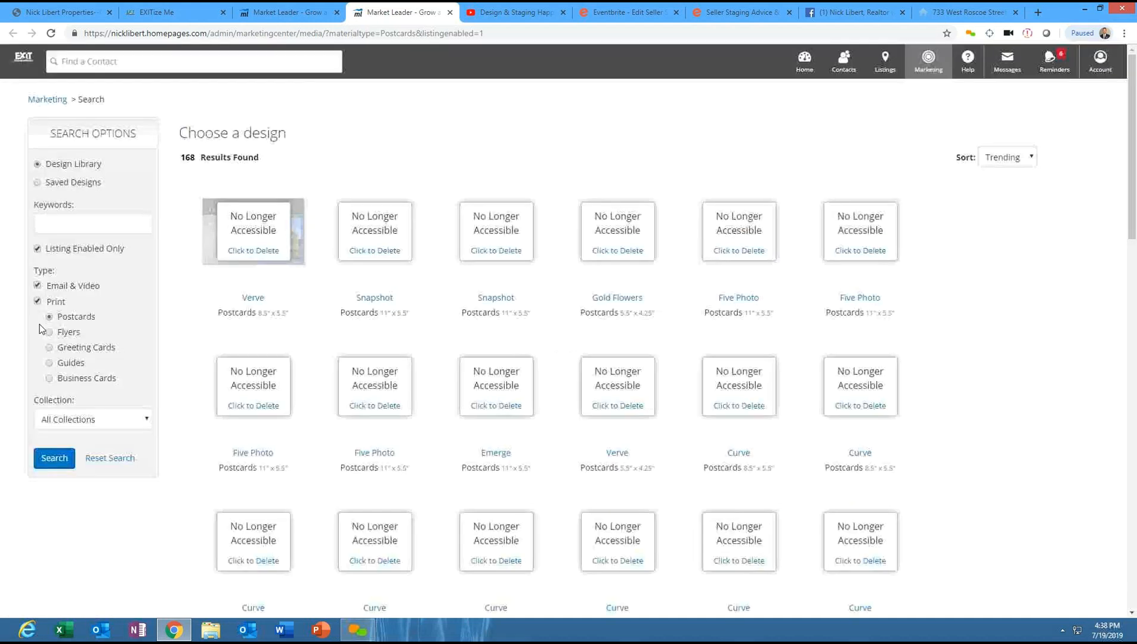
pyautogui.click(37, 287)
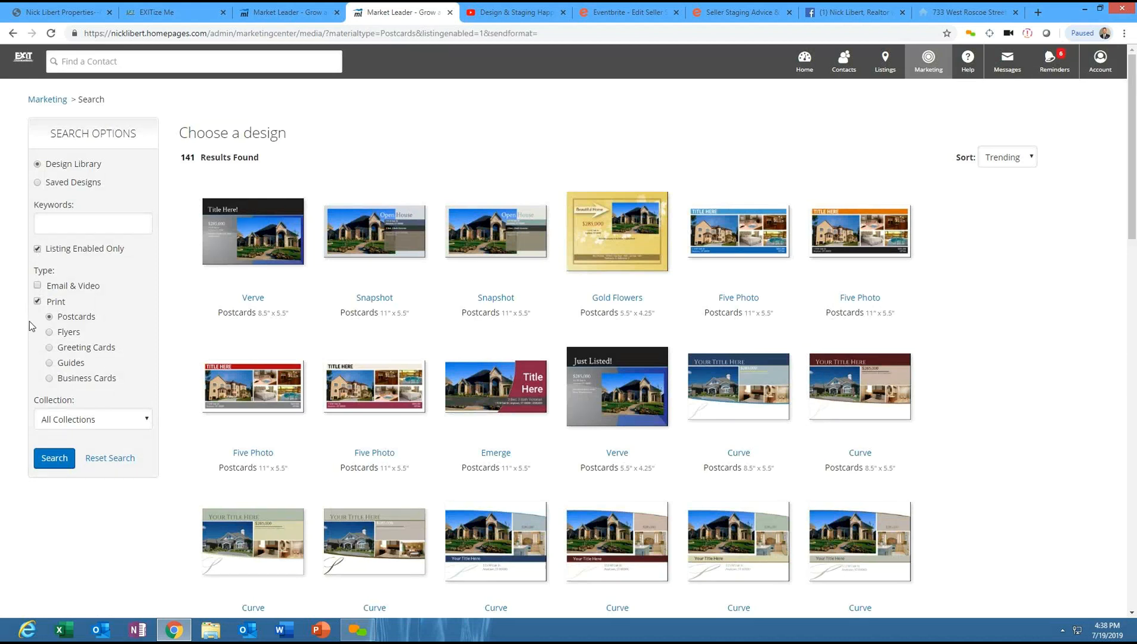
pyautogui.click(49, 333)
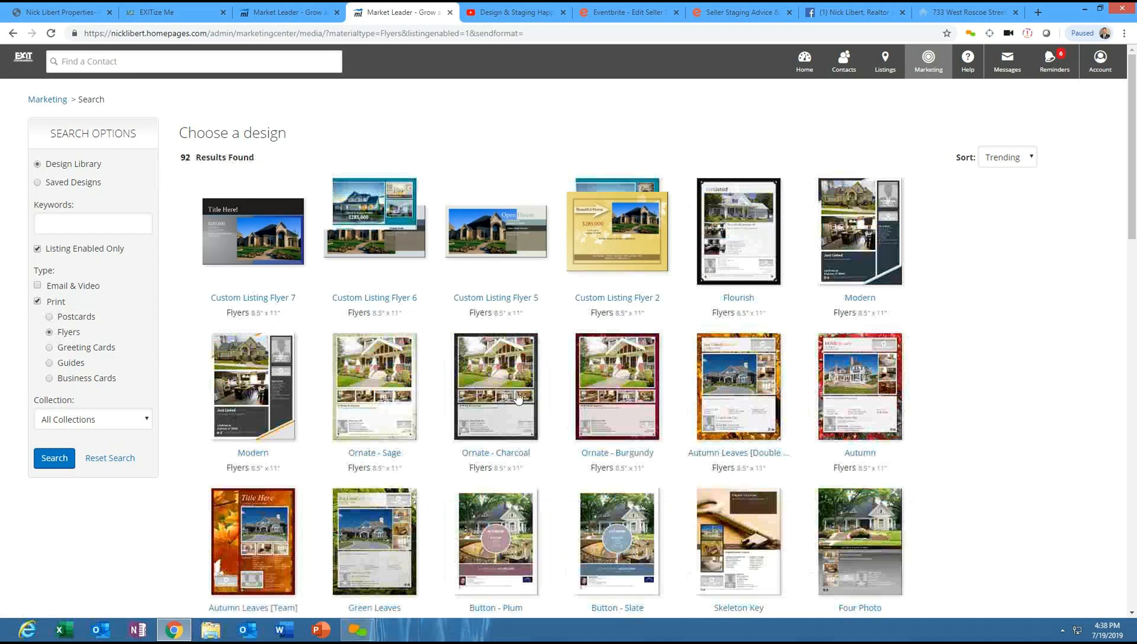
pyautogui.moveTo(1135, 162); pyautogui.dragTo(1108, 152)
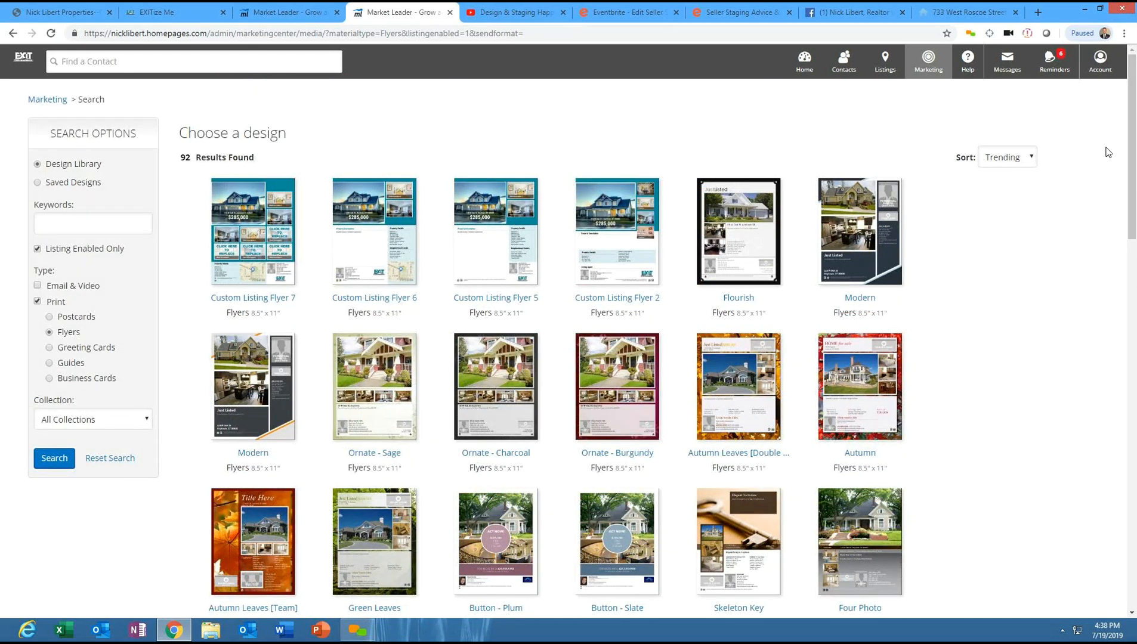
pyautogui.click(285, 9)
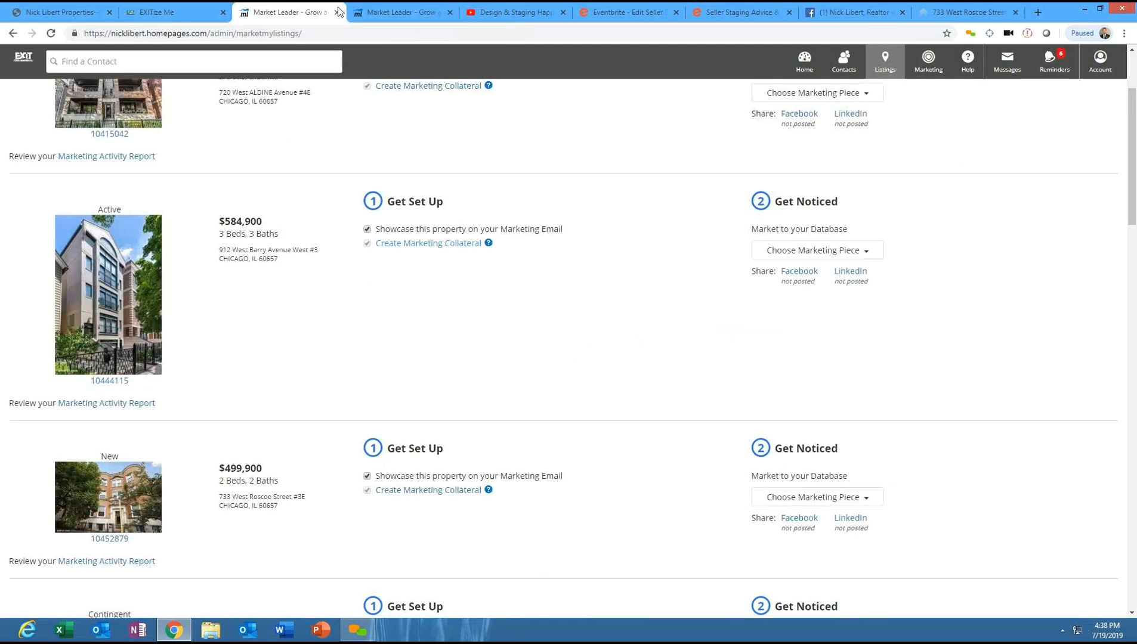
pyautogui.click(416, 10)
pyautogui.click(981, 7)
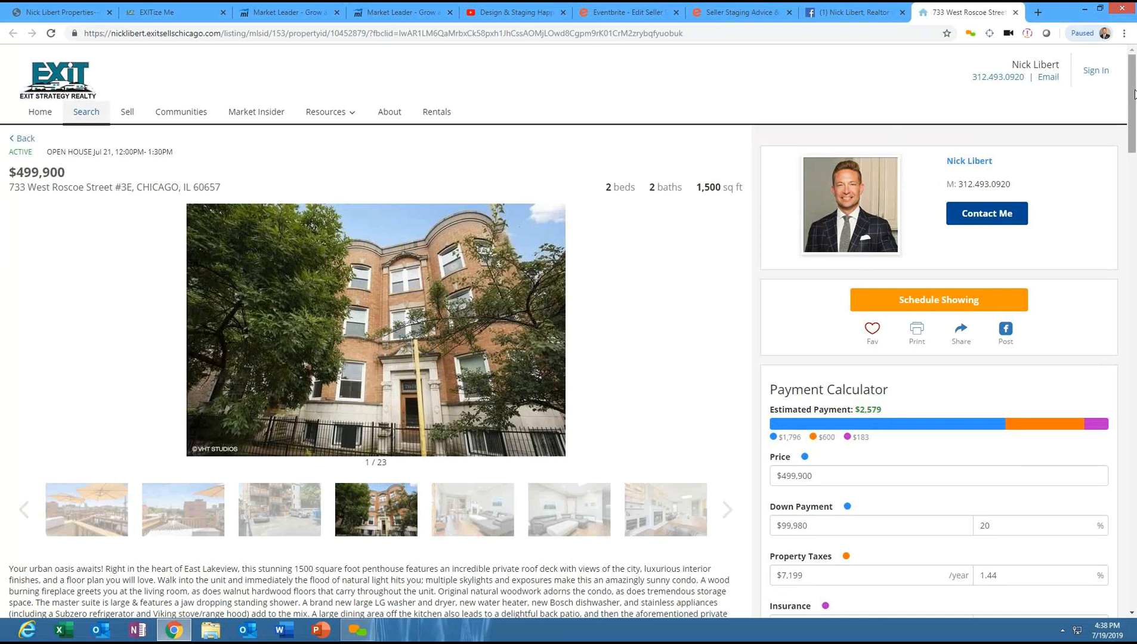
pyautogui.moveTo(1135, 94); pyautogui.dragTo(1135, 99)
pyautogui.moveTo(1132, 101); pyautogui.dragTo(1134, 181)
pyautogui.moveTo(1135, 279); pyautogui.dragTo(1130, 570)
pyautogui.scroll(20, 1111, 284)
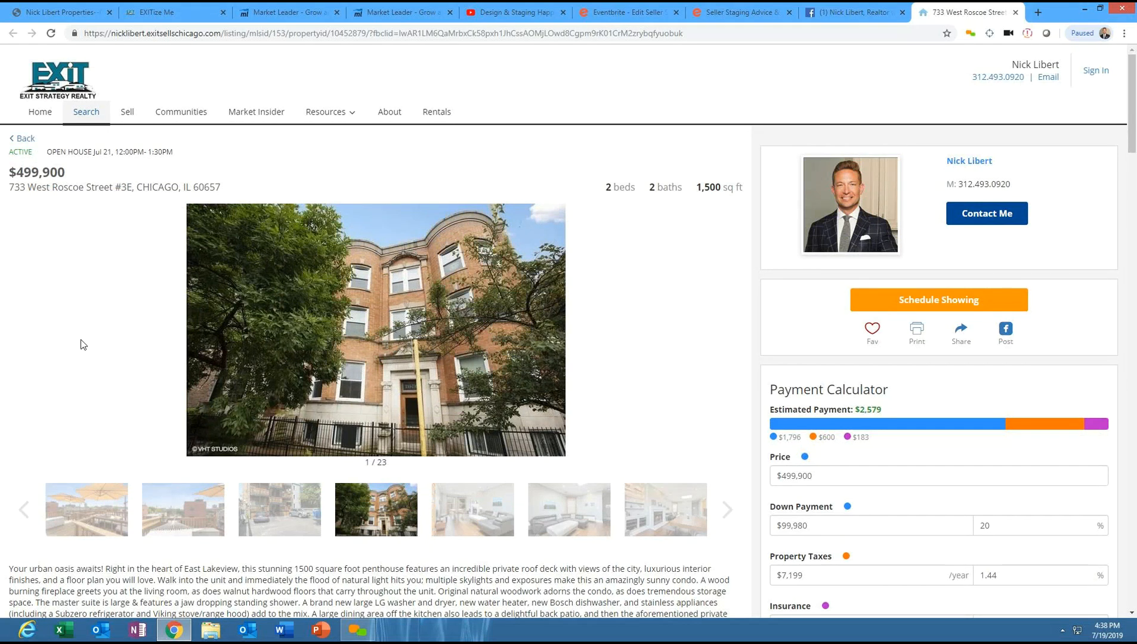
pyautogui.click(398, 14)
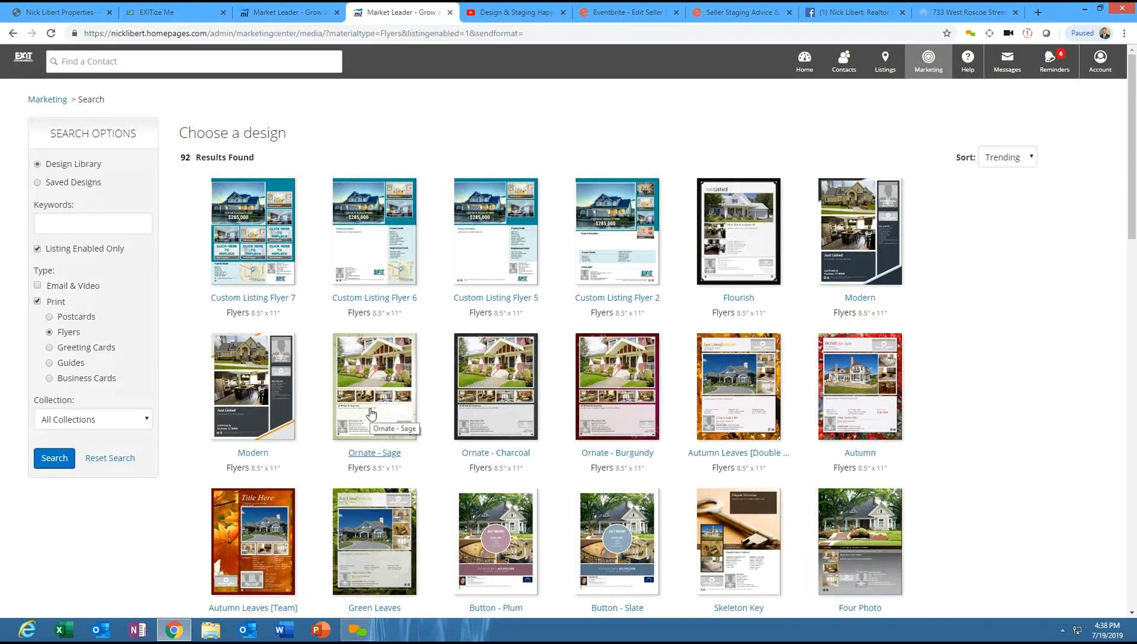
pyautogui.moveTo(1134, 71); pyautogui.dragTo(1135, 94)
pyautogui.scroll(2, 1133, 101)
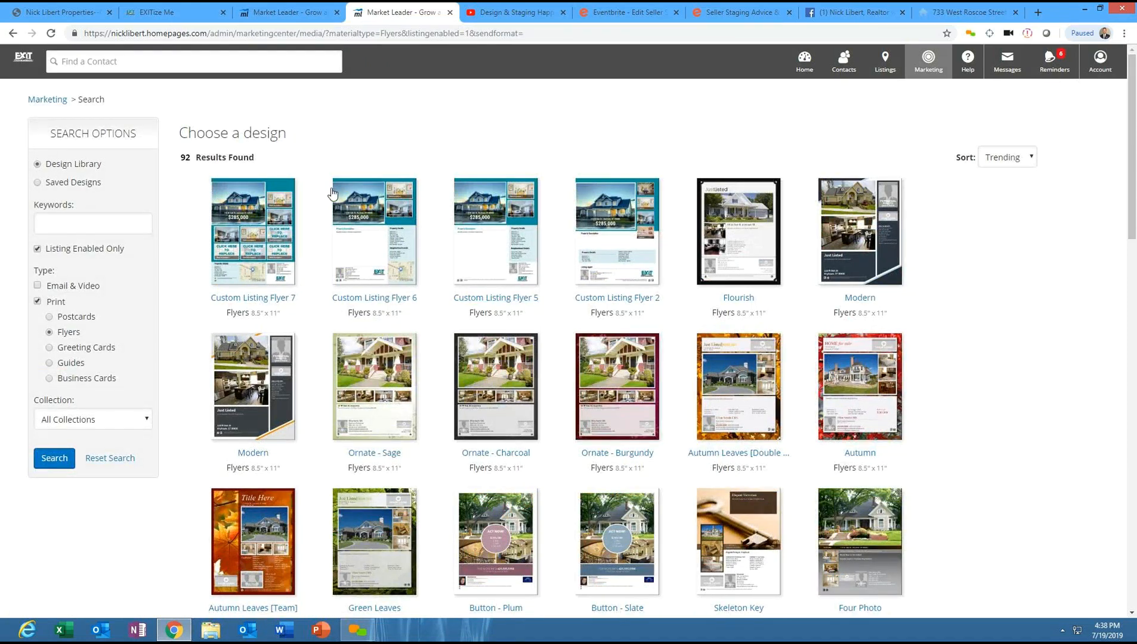